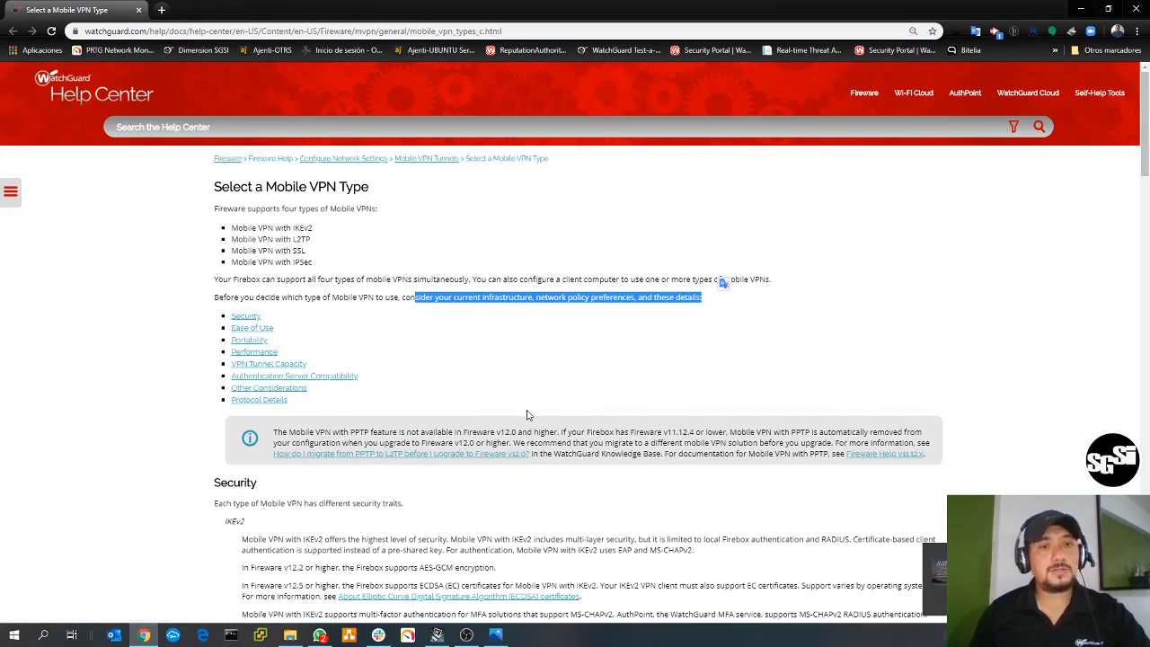
# - Review the security, ease of use and portability sections of the Select a Mobile VPN Type help page
pyautogui.scroll(-5, 581, 395)
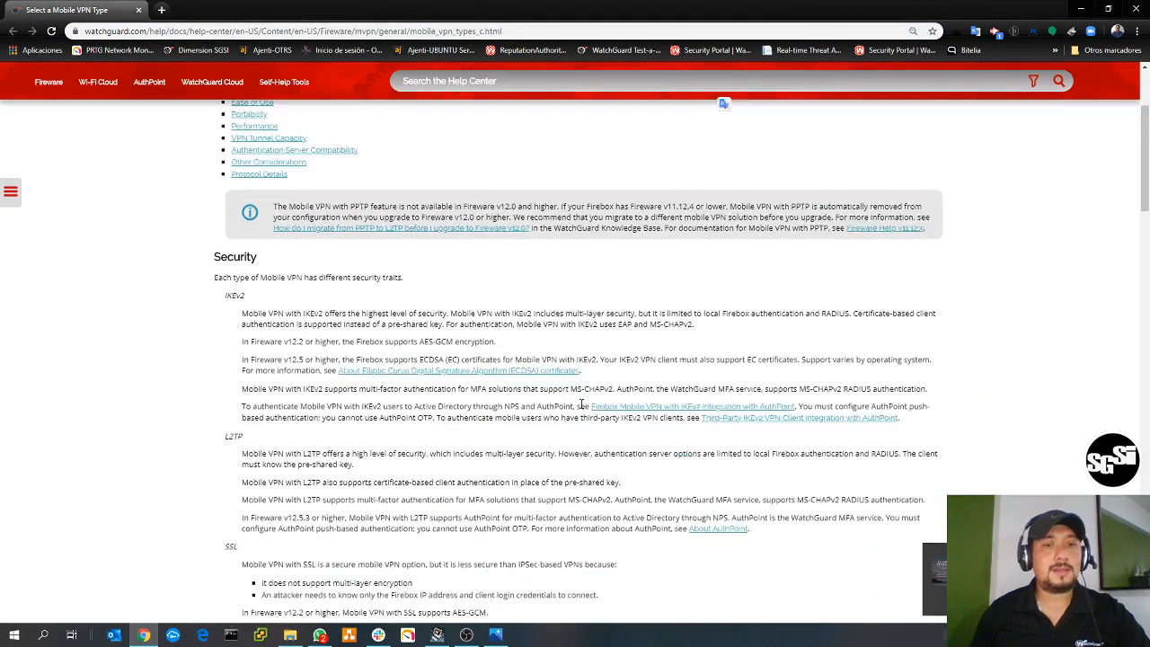
pyautogui.scroll(-4, 581, 403)
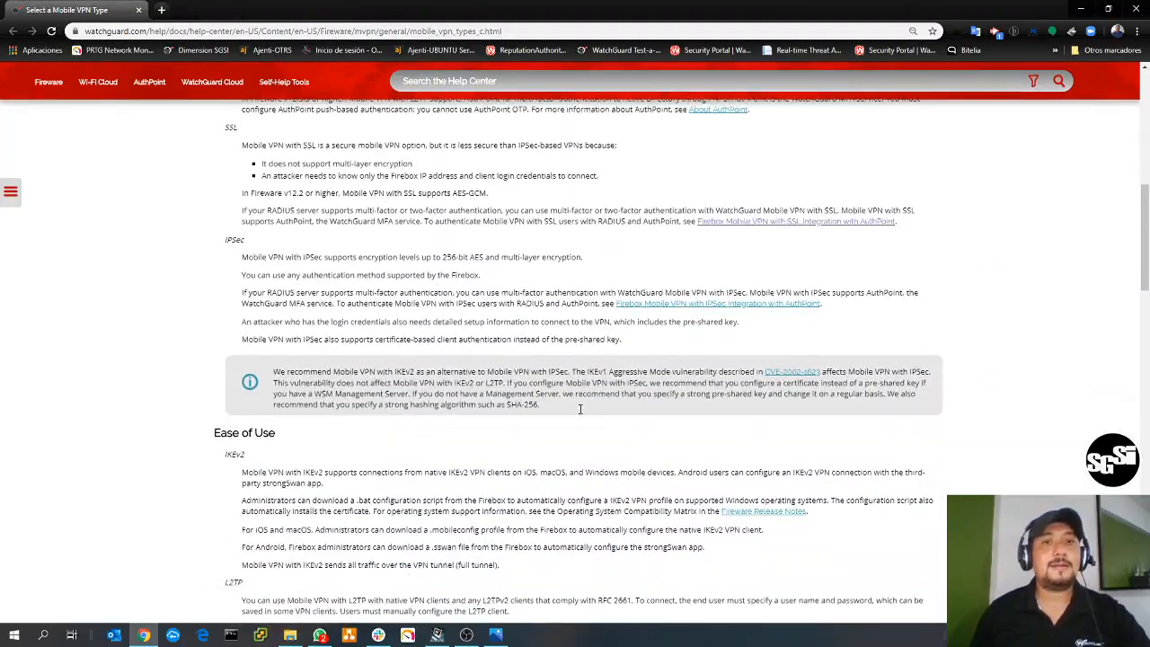
pyautogui.scroll(-4, 581, 413)
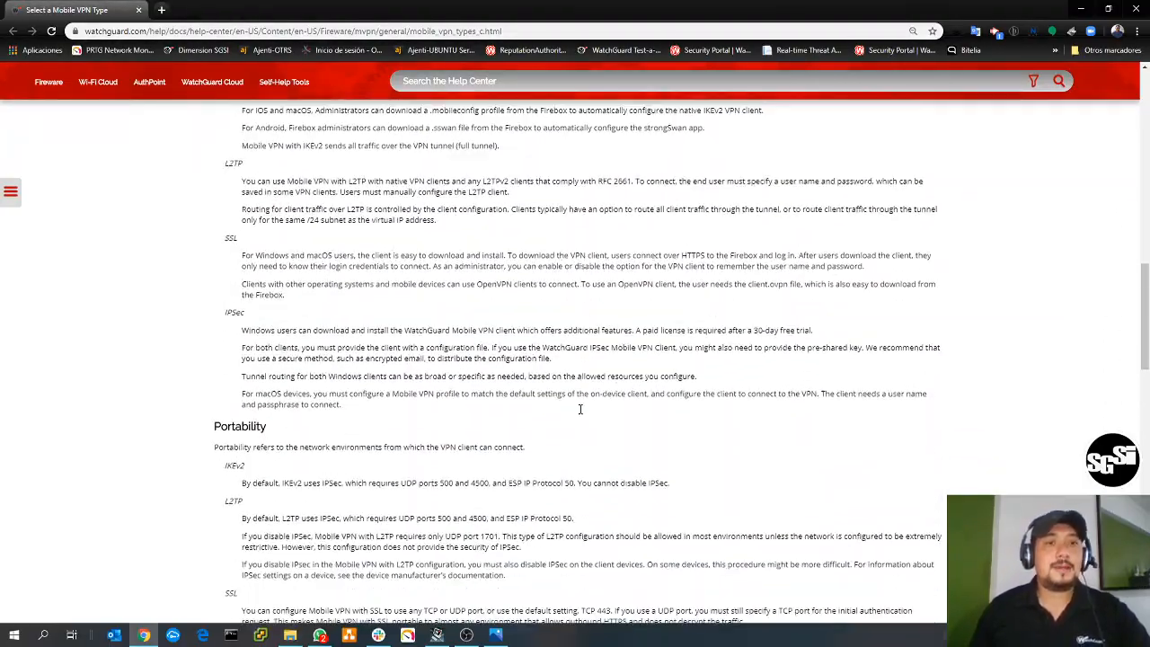
pyautogui.scroll(-2, 581, 413)
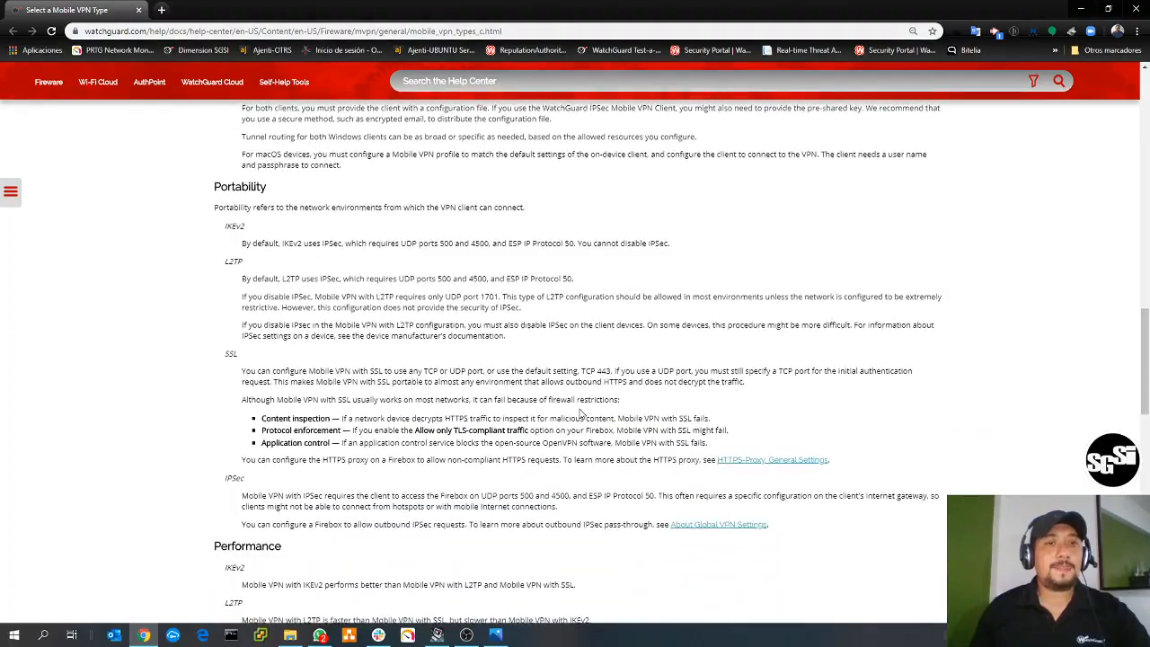
pyautogui.scroll(4, 580, 413)
pyautogui.scroll(15, 580, 413)
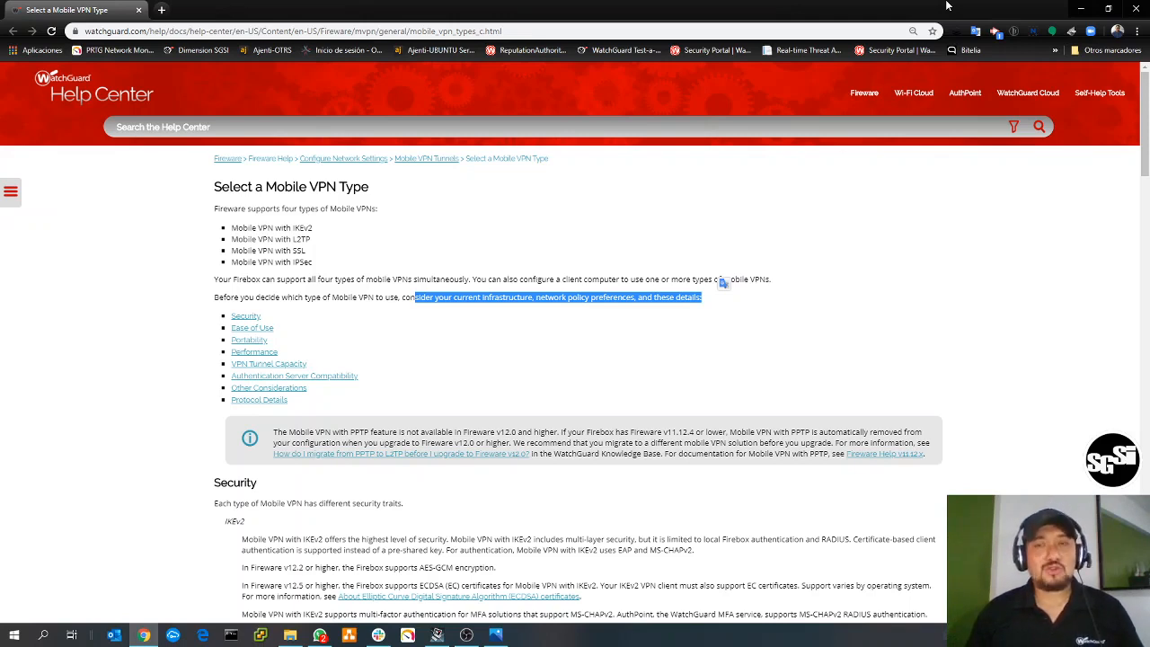
# - Switch to WatchGuard System Manager and open the Paraisobox device's configuration in a maximized Policy Manager window
pyautogui.click(436, 634)
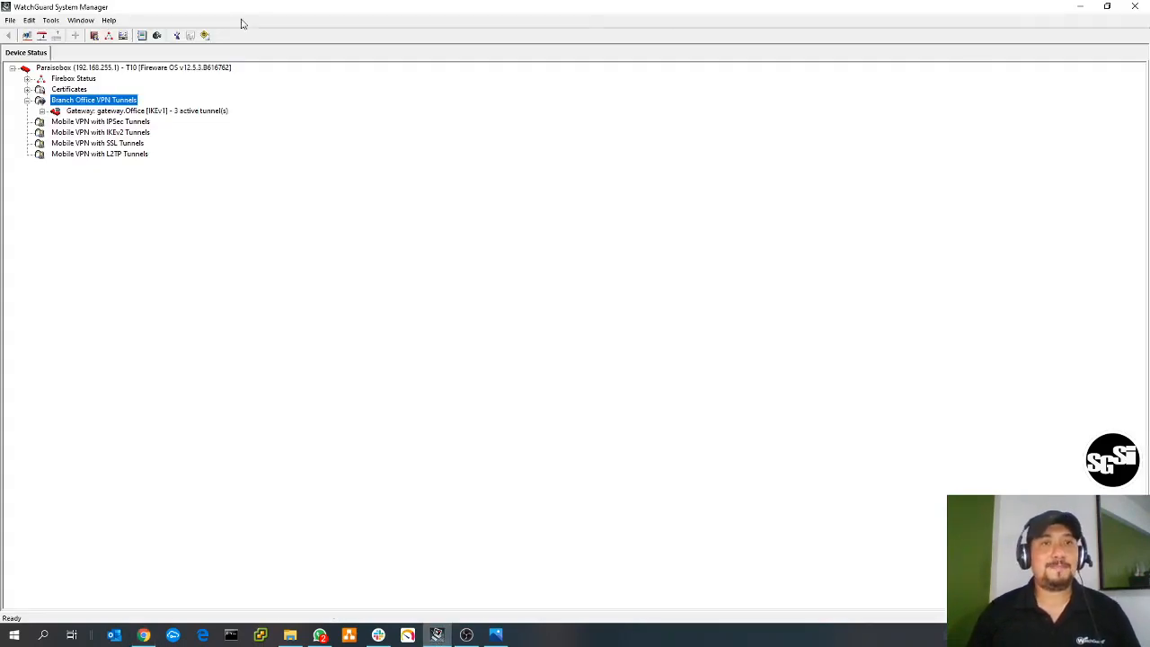
pyautogui.click(162, 70)
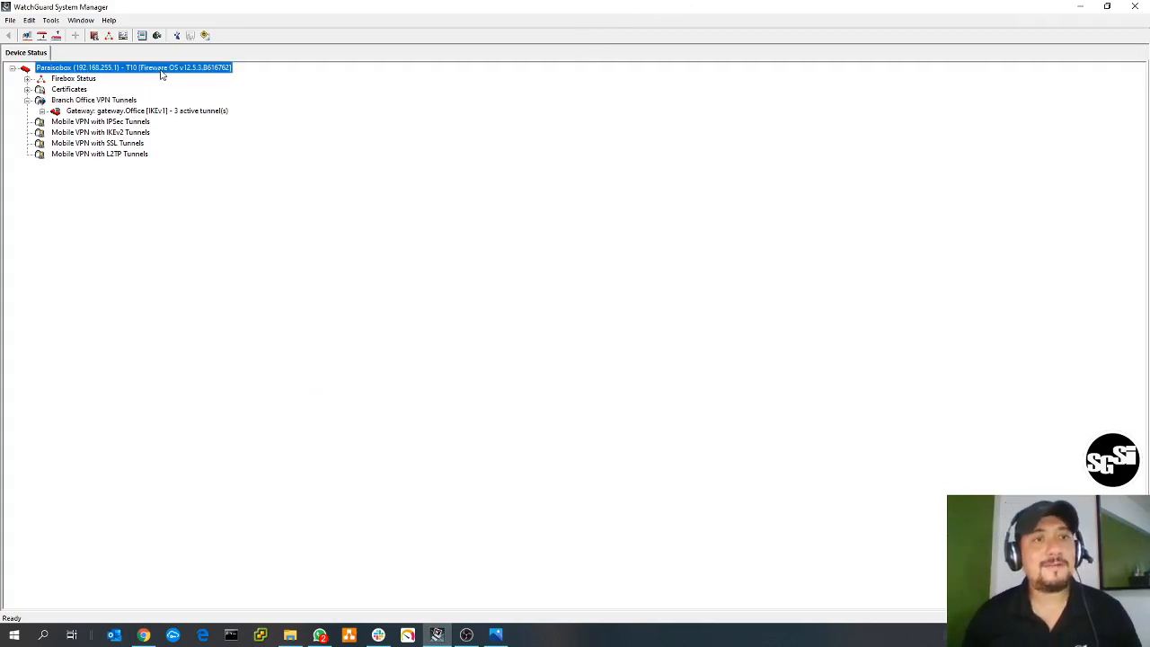
pyautogui.click(95, 36)
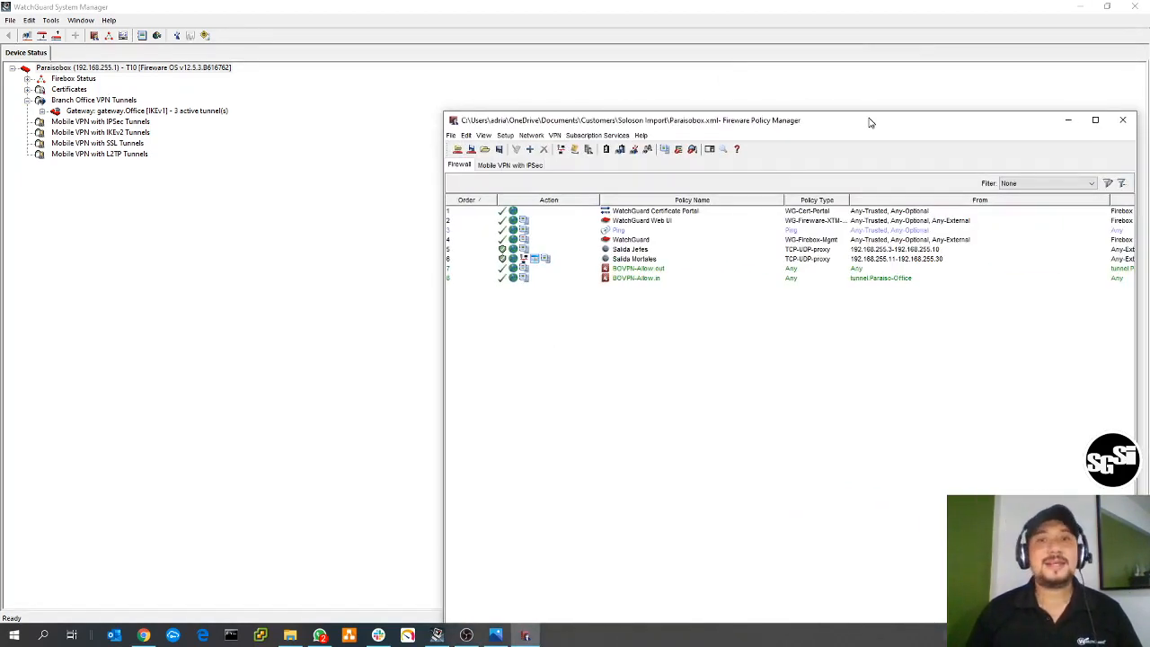
pyautogui.doubleClick(869, 122)
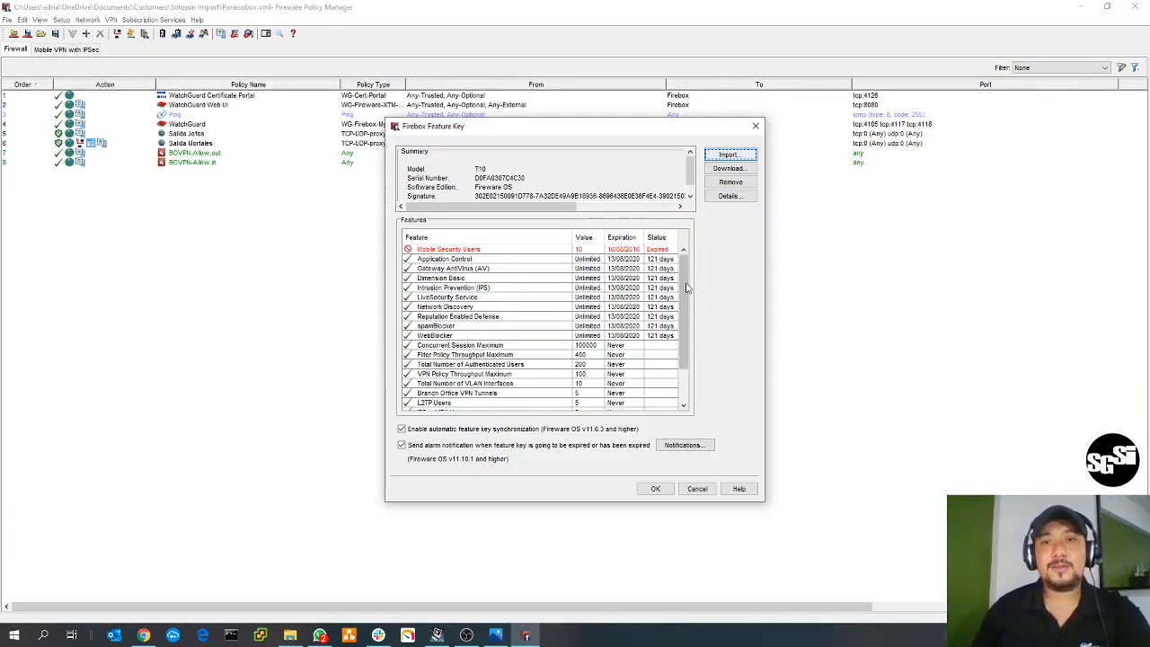
# - Check the VPN user limits in the Firebox feature key, including the L2TP, IPSec and SSL entries
pyautogui.moveTo(685, 336); pyautogui.dragTo(694, 368)
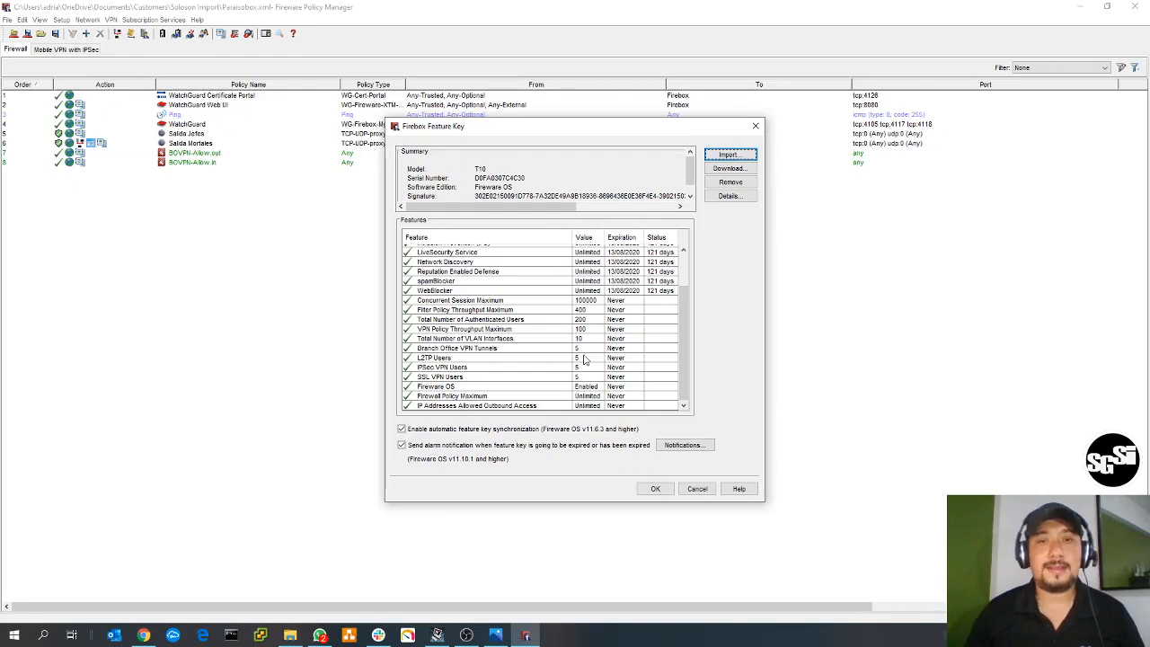
pyautogui.click(755, 126)
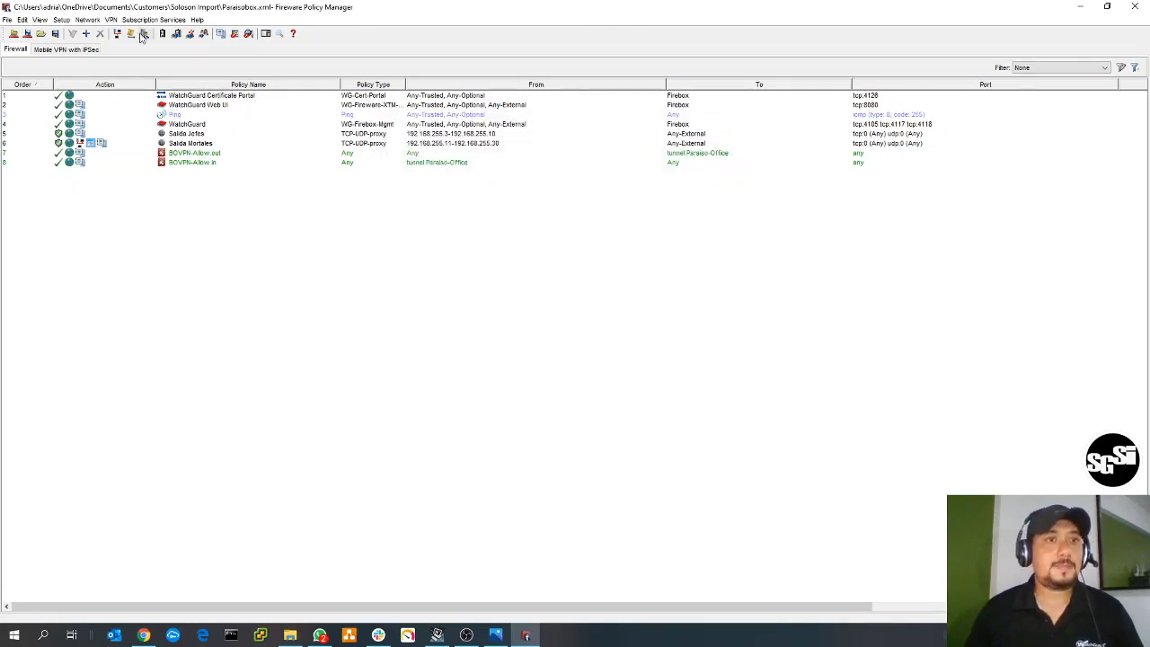
# - Launch the Mobile VPN with IKEv2 setup wizard and continue to the server addresses for client connections
pyautogui.click(114, 20)
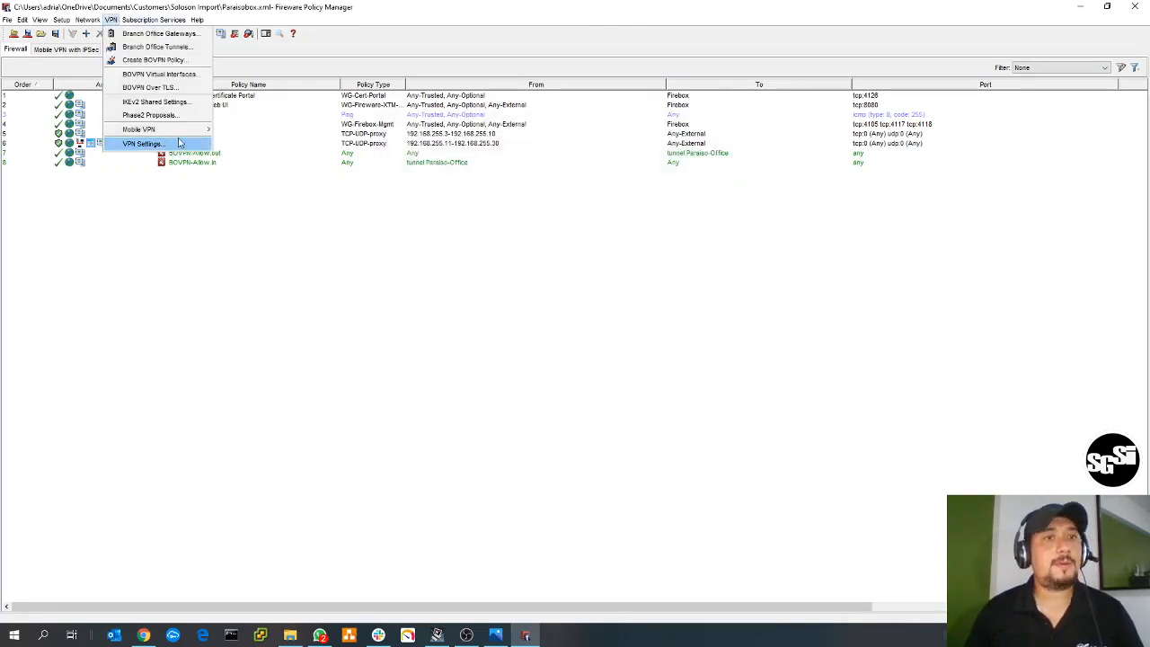
pyautogui.moveTo(178, 136)
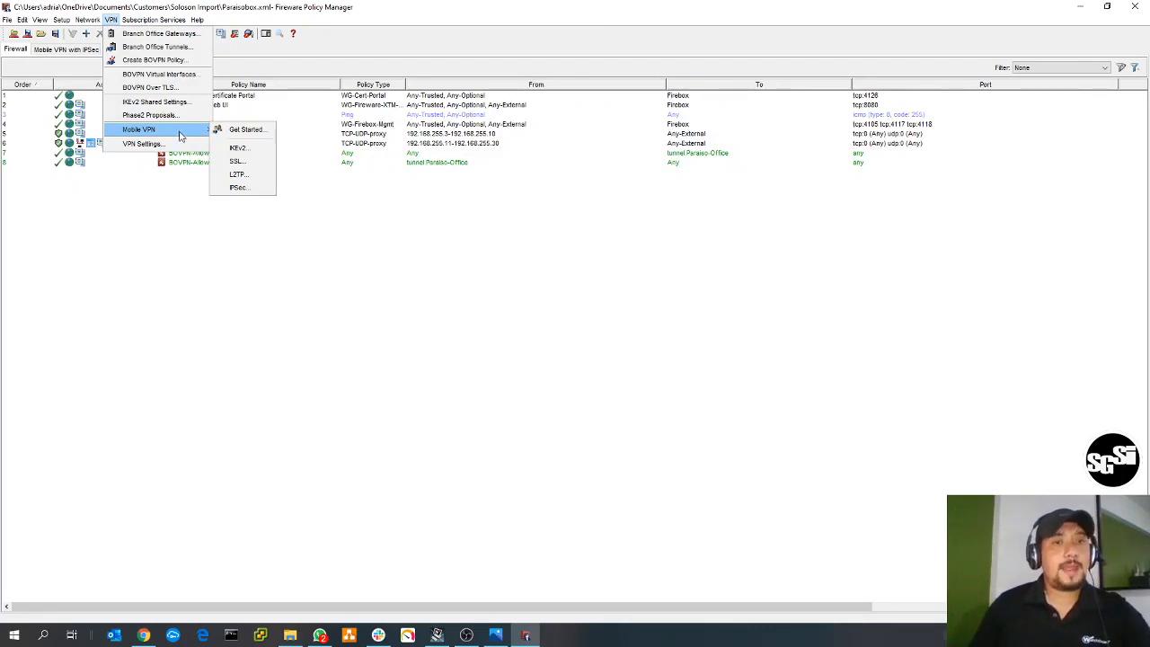
pyautogui.press('Return')
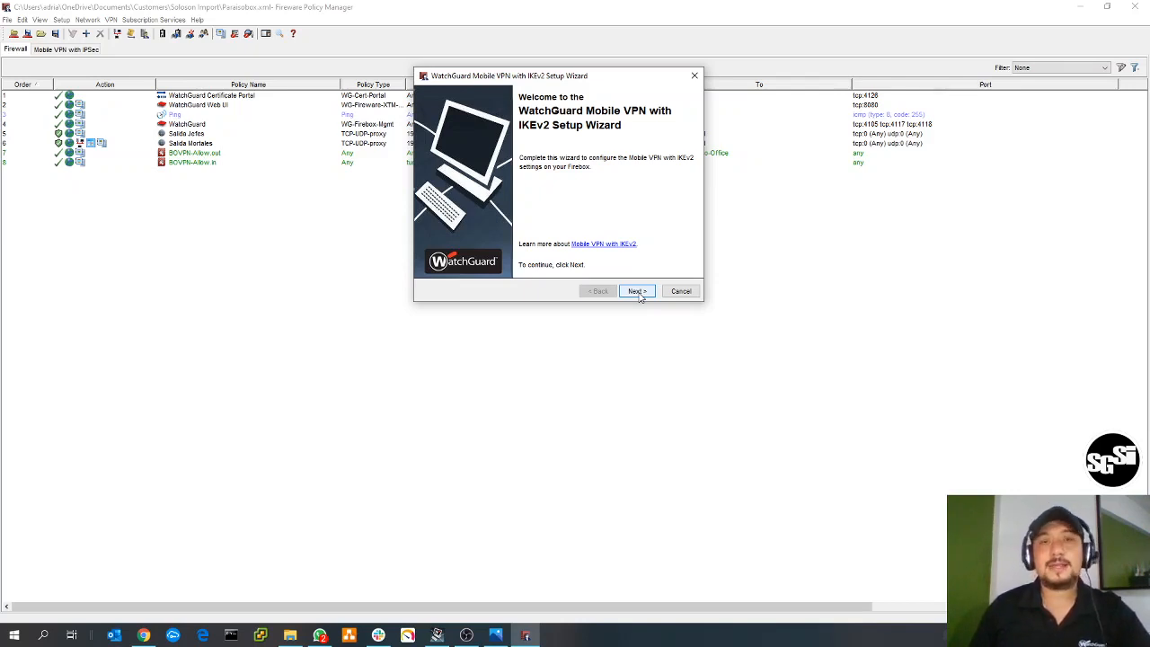
pyautogui.click(639, 294)
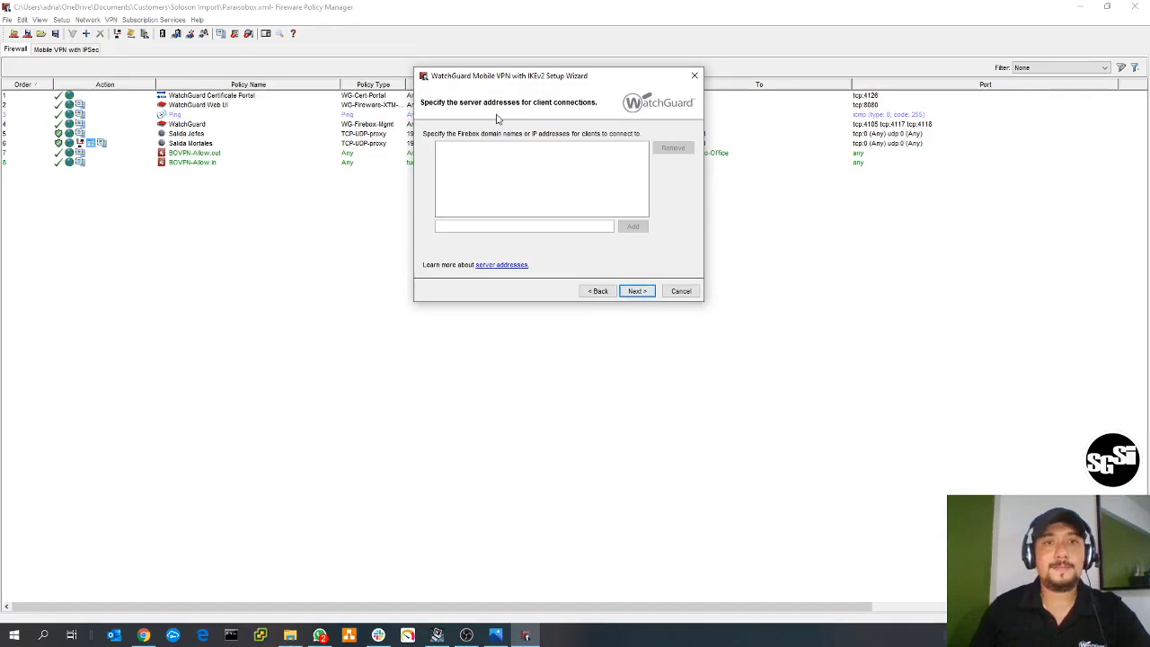
# - Add ejemplo.dyndns.org as a Firebox domain name for clients to connect to, accepting the address mismatch
pyautogui.moveTo(550, 77); pyautogui.dragTo(562, 126)
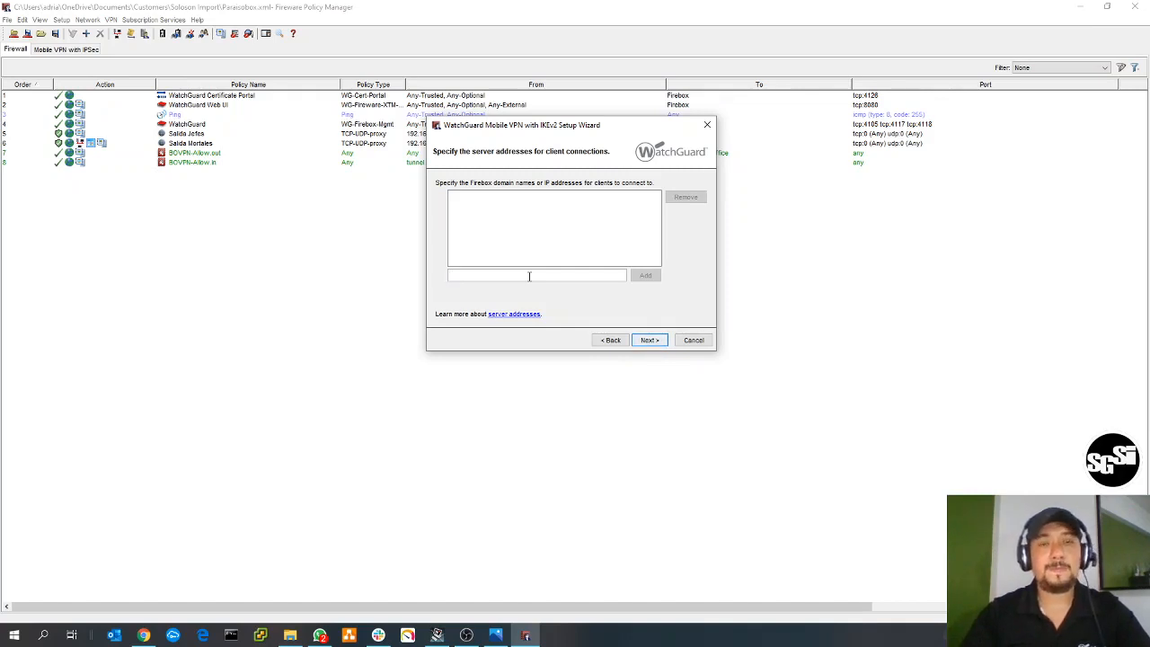
pyautogui.write('ejemplo.d')
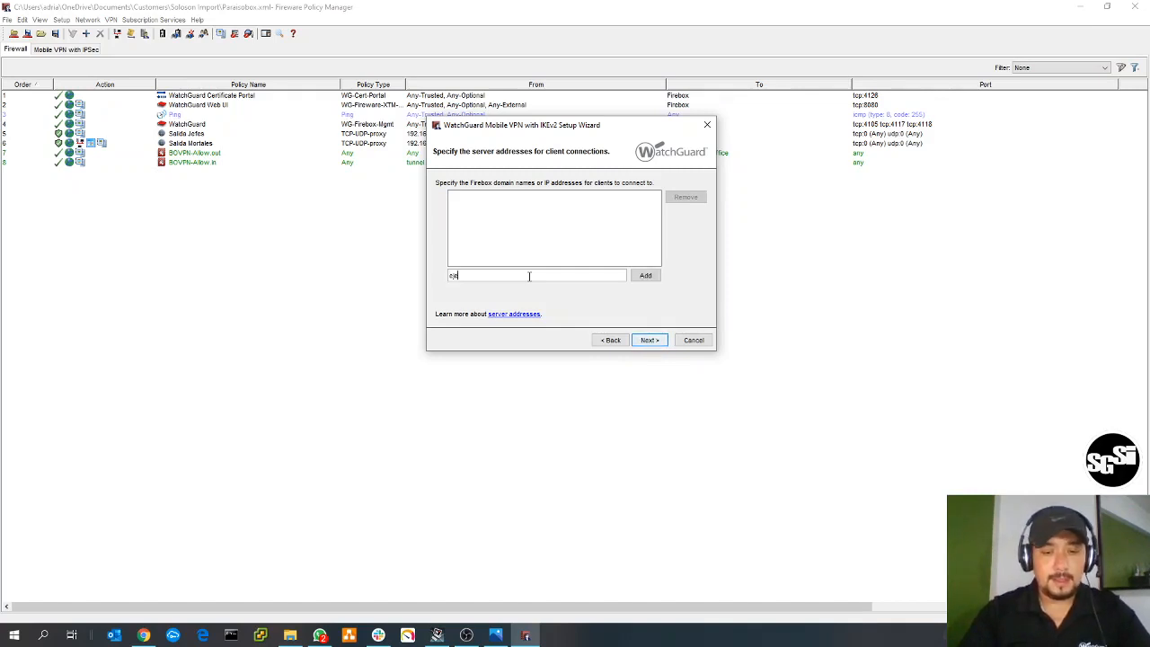
pyautogui.write('yndns.org')
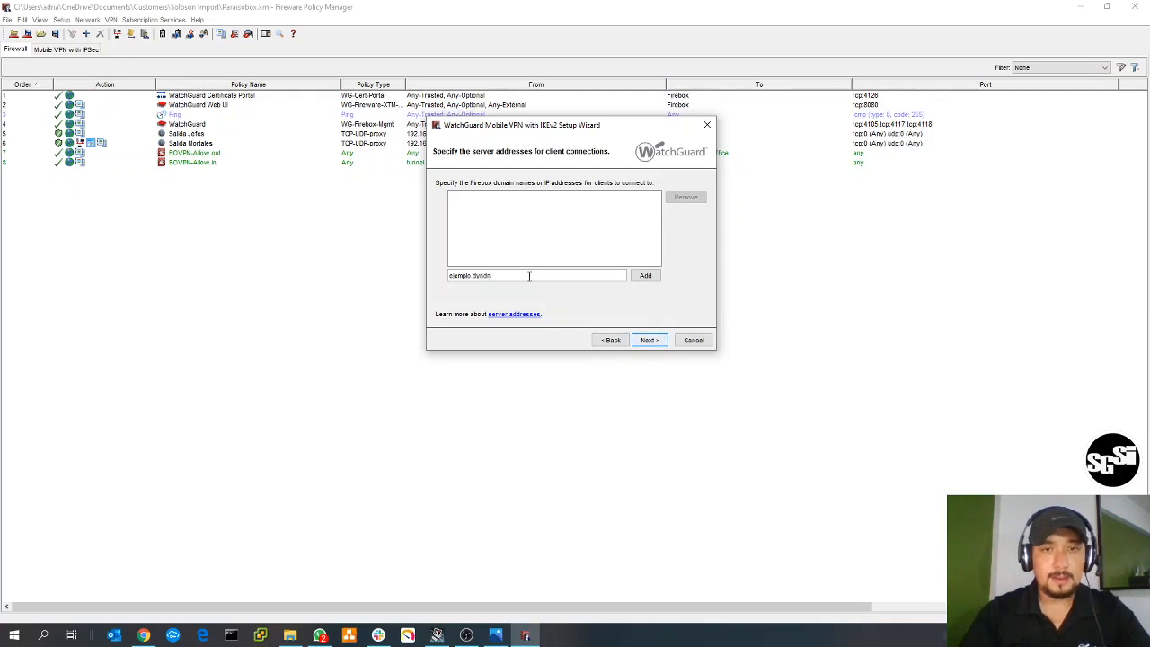
pyautogui.click(643, 276)
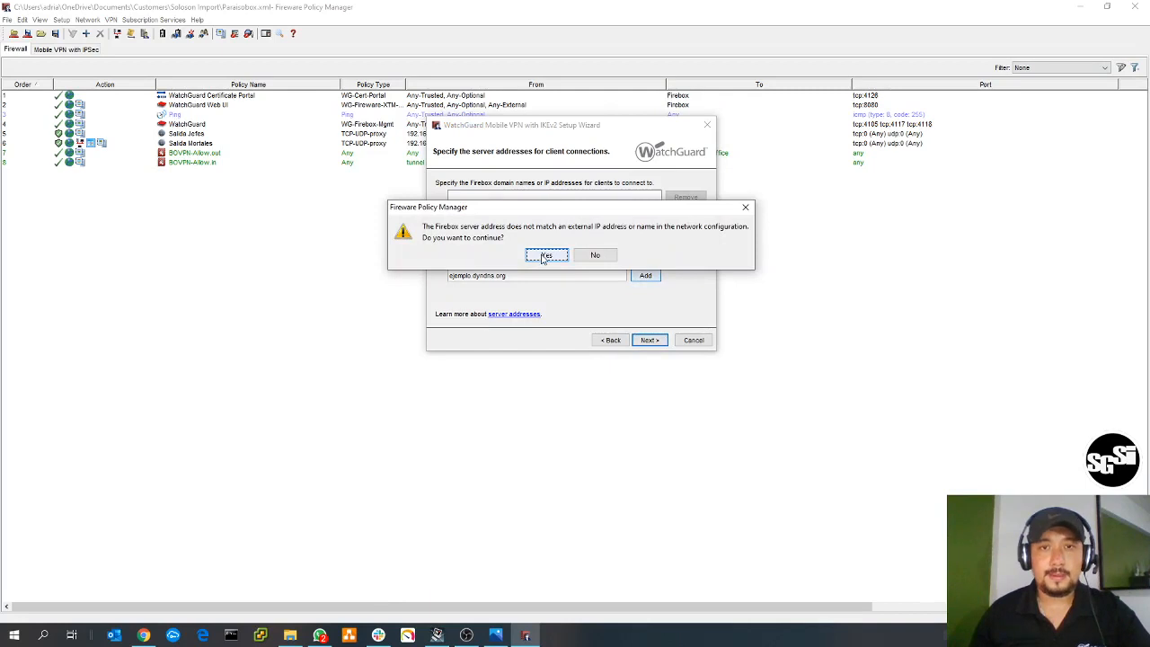
pyautogui.click(544, 257)
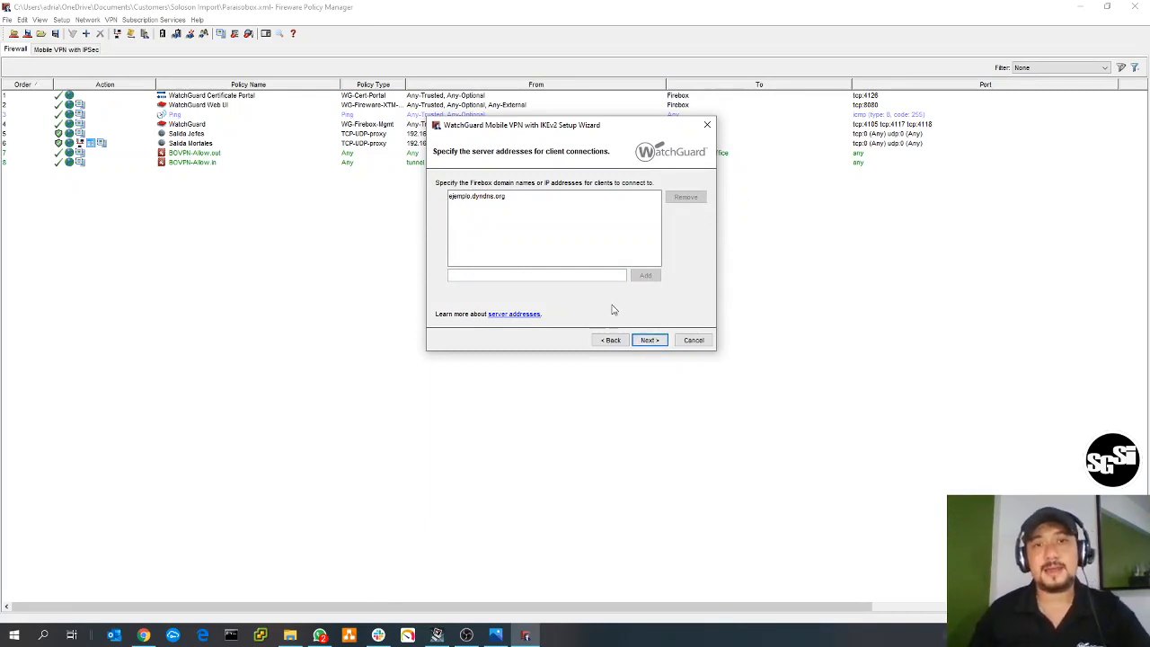
# - Add 65.65.65.65 as a second Firebox server address for client connections, accepting the address mismatch
pyautogui.click(550, 278)
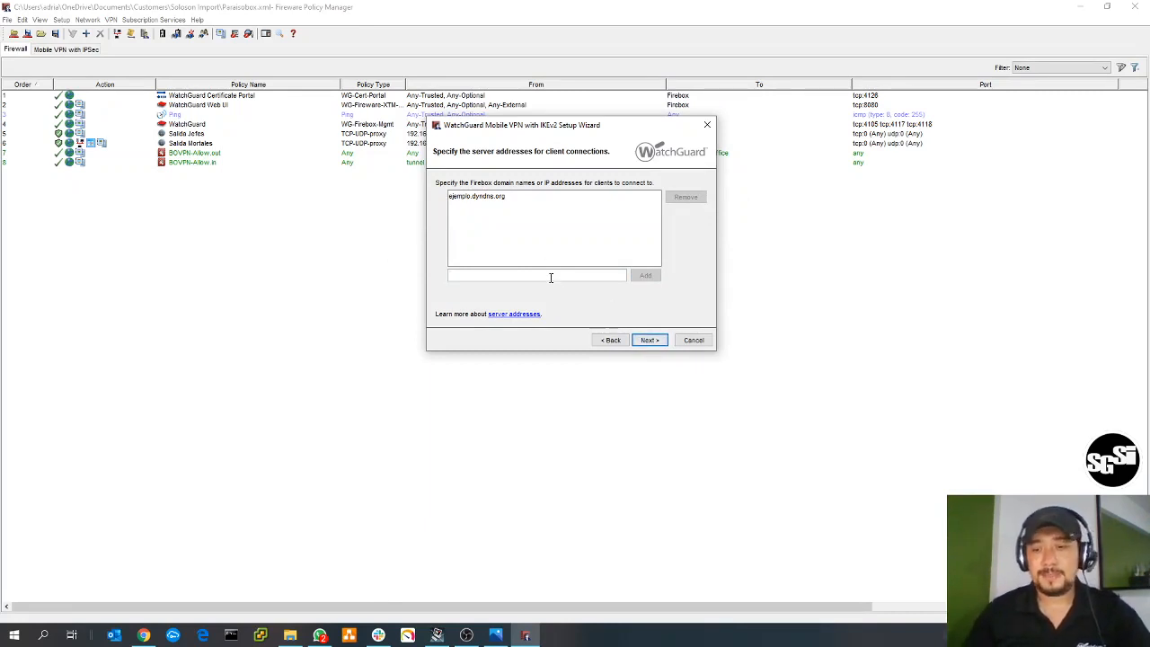
pyautogui.write('65.65')
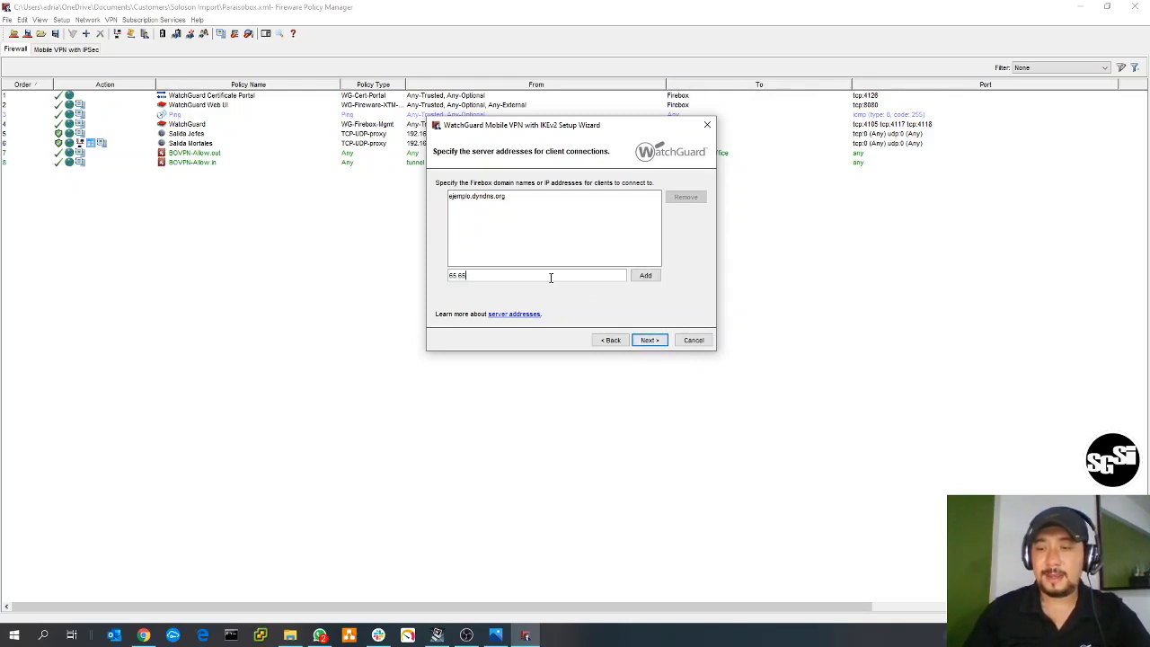
pyautogui.write('.65.65')
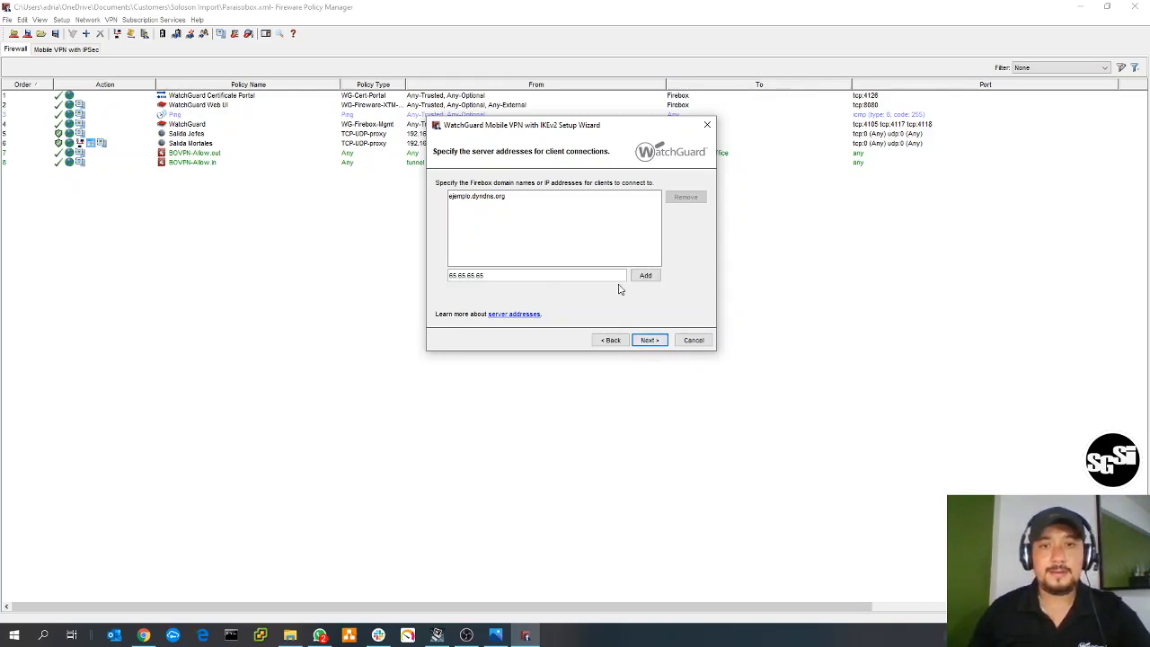
pyautogui.click(637, 277)
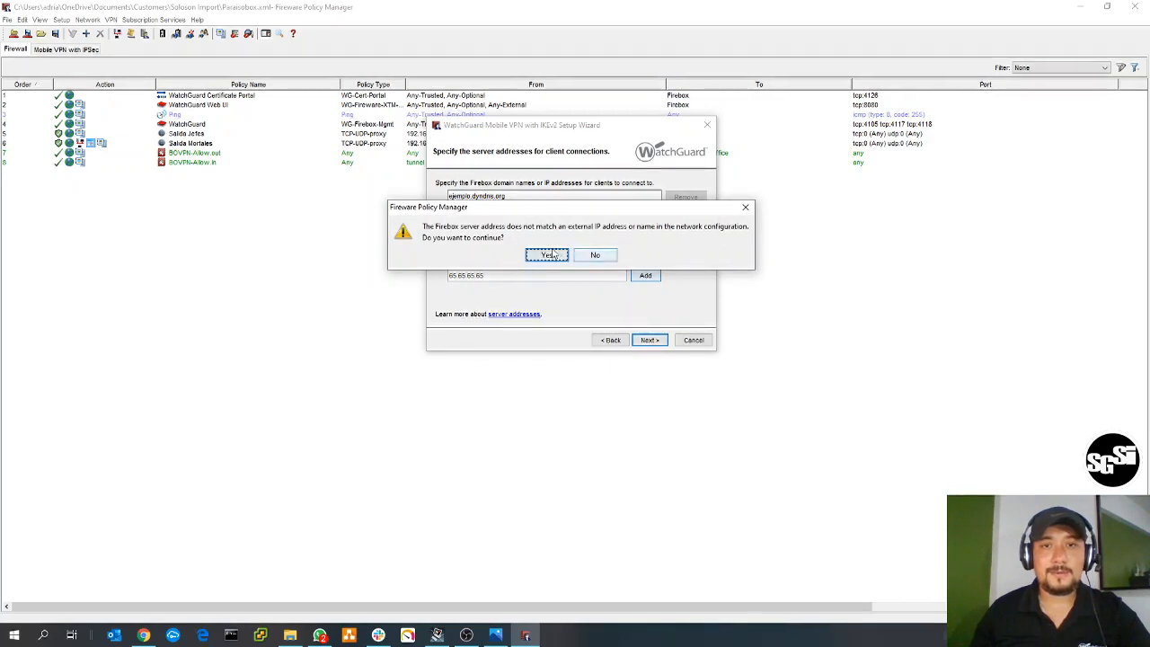
pyautogui.click(551, 255)
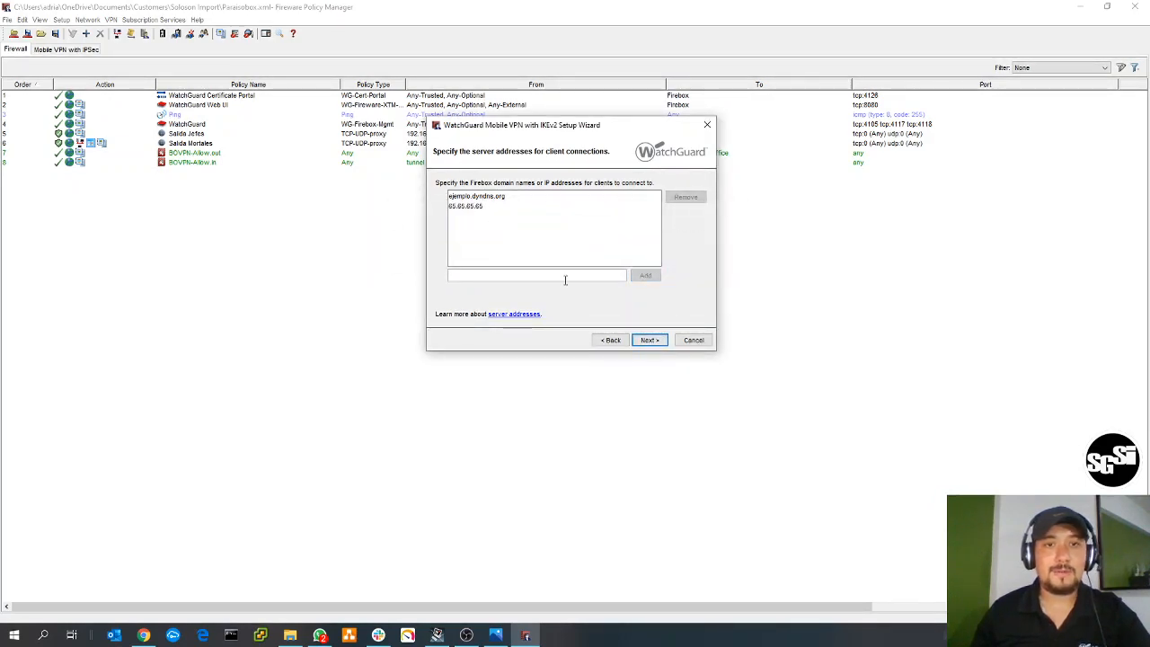
# - Continue to the user authentication servers and select Firebox-DB for Mobile VPN with IKEv2 users
pyautogui.click(648, 340)
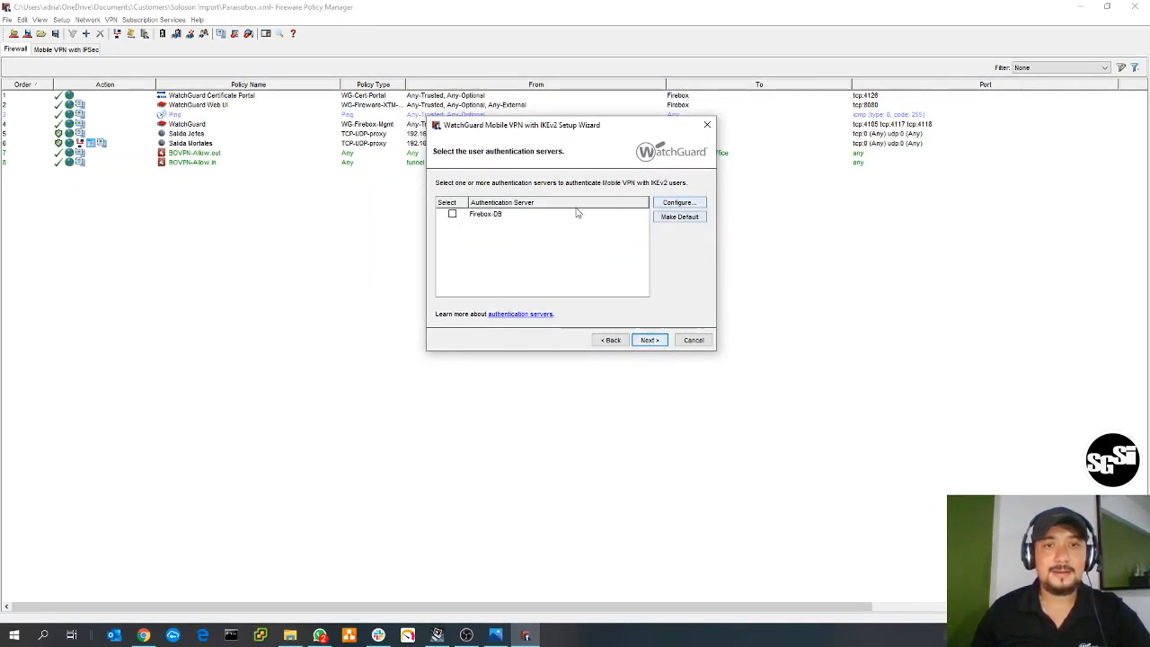
pyautogui.click(453, 215)
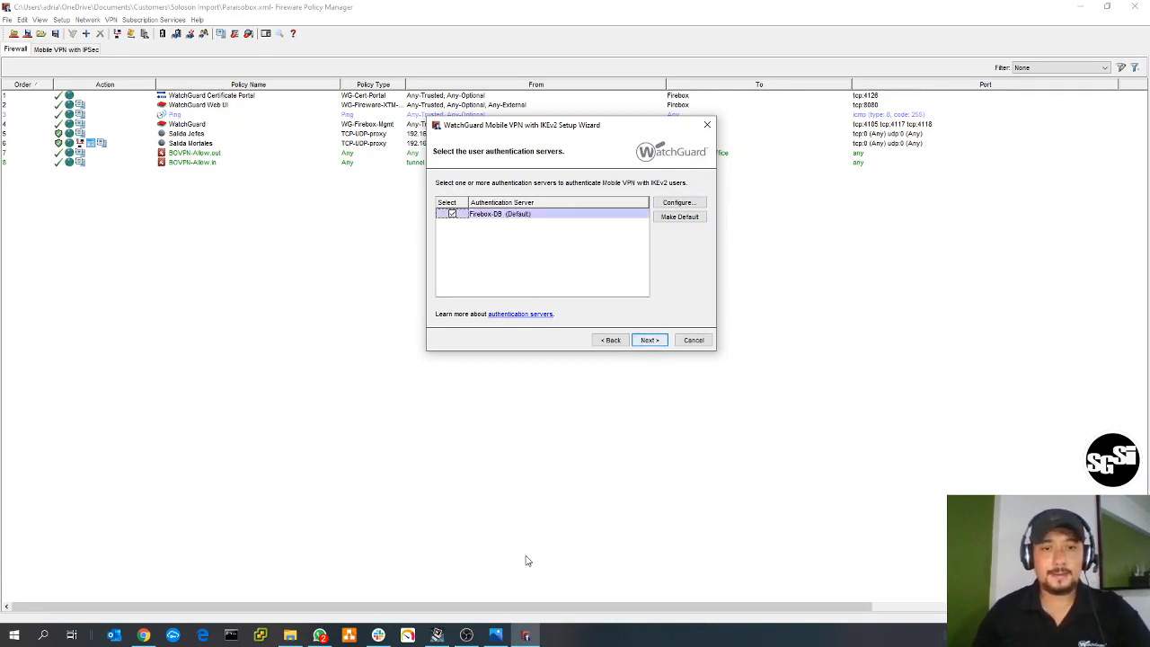
# - Look up which authentication servers Mobile VPN with IKEv2 supports in the help page's compatibility table, then return to the setup wizard
pyautogui.click(495, 635)
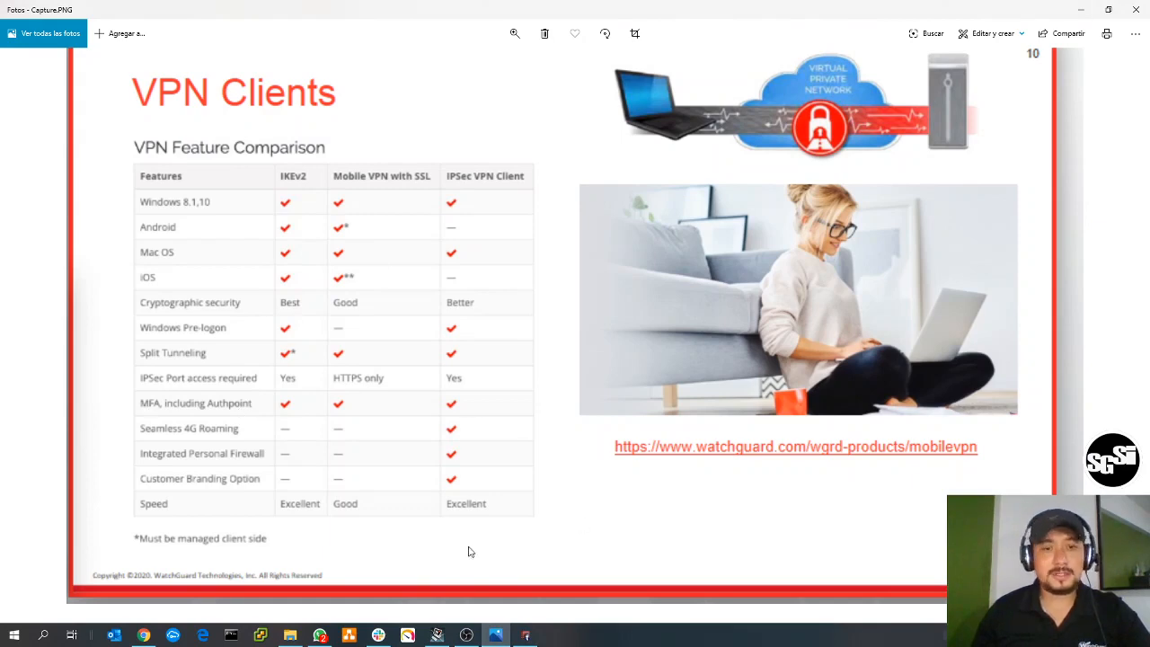
pyautogui.click(144, 635)
pyautogui.click(857, 312)
pyautogui.scroll(-3, 904, 367)
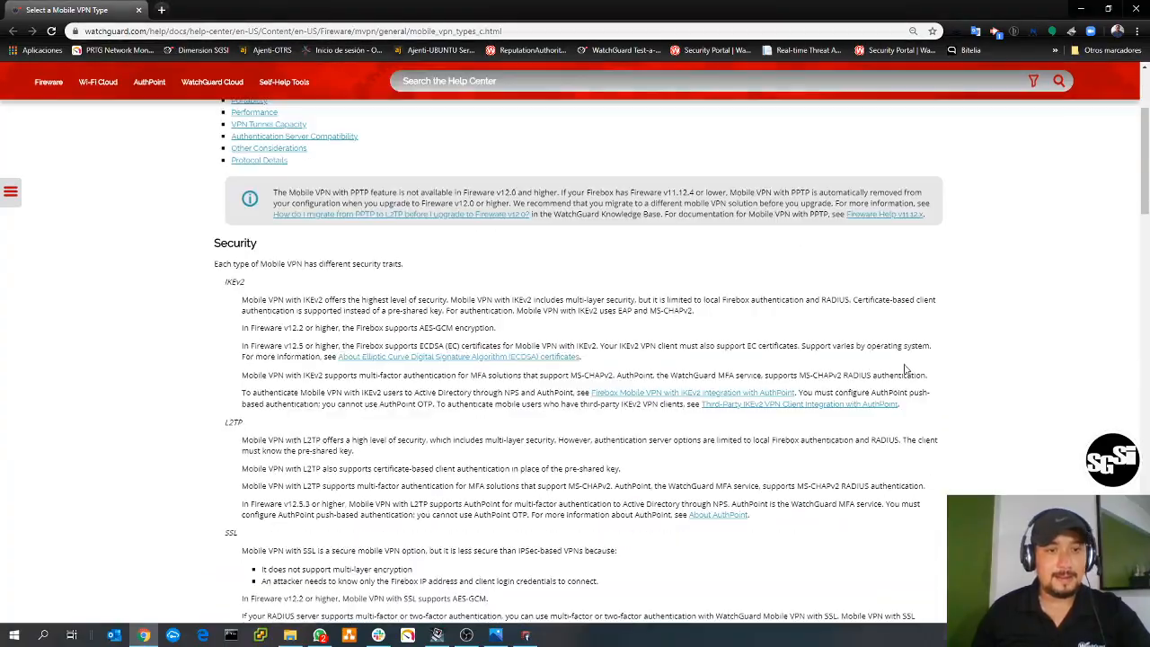
pyautogui.scroll(-1, 905, 368)
pyautogui.scroll(-10, 905, 368)
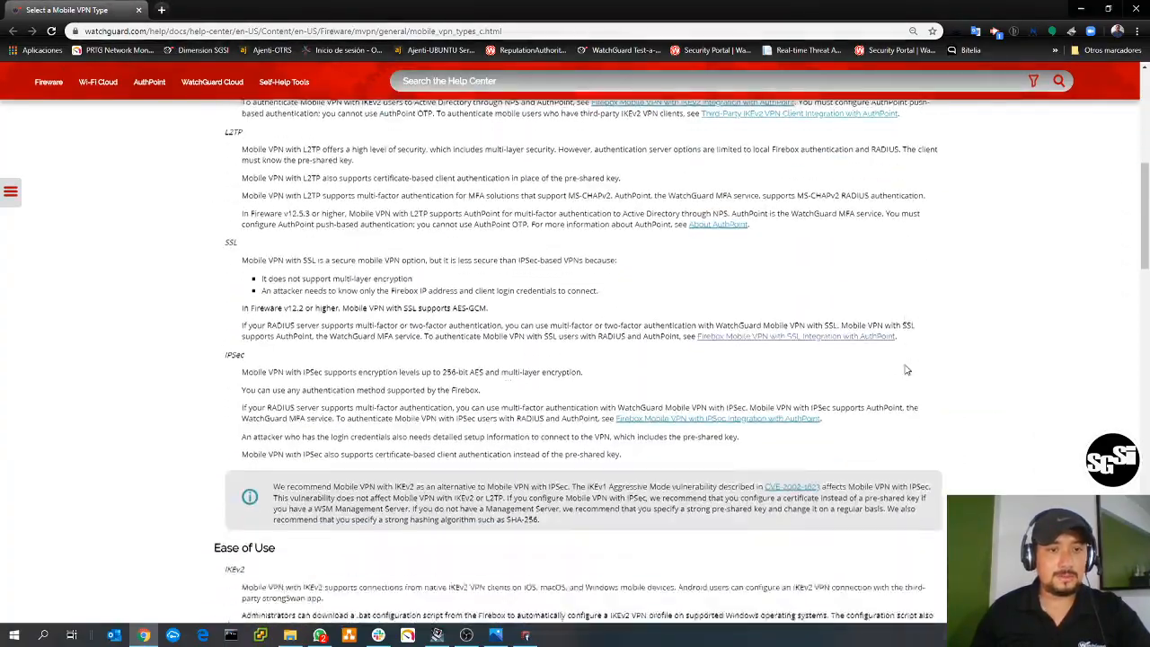
pyautogui.scroll(-10, 912, 368)
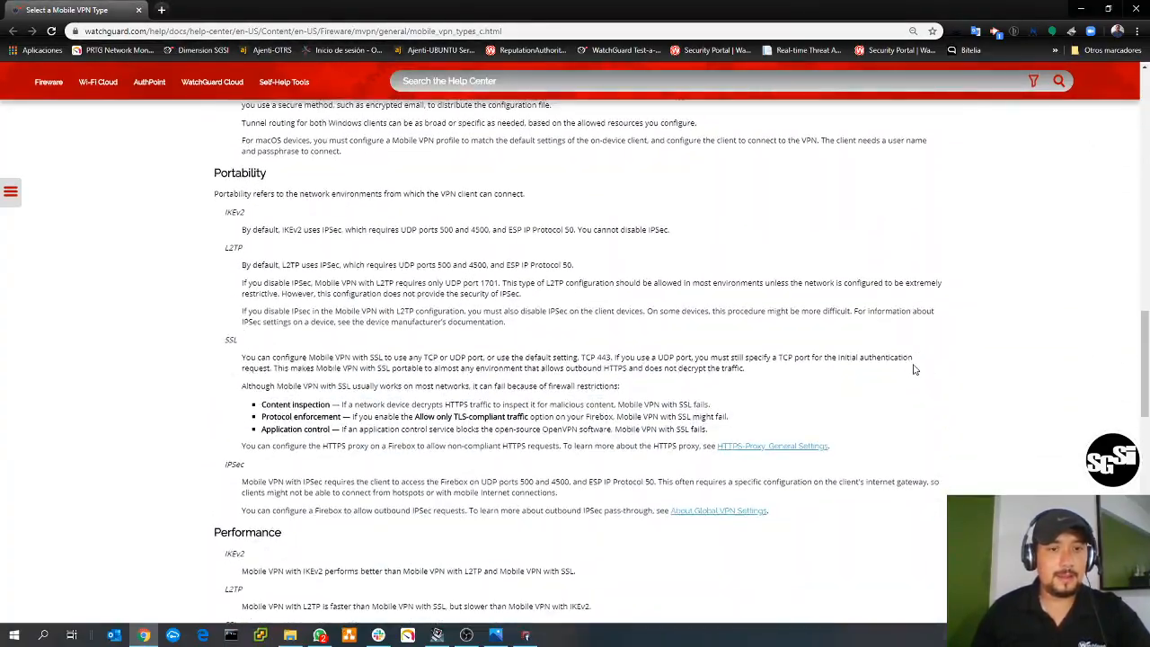
pyautogui.scroll(-3, 914, 369)
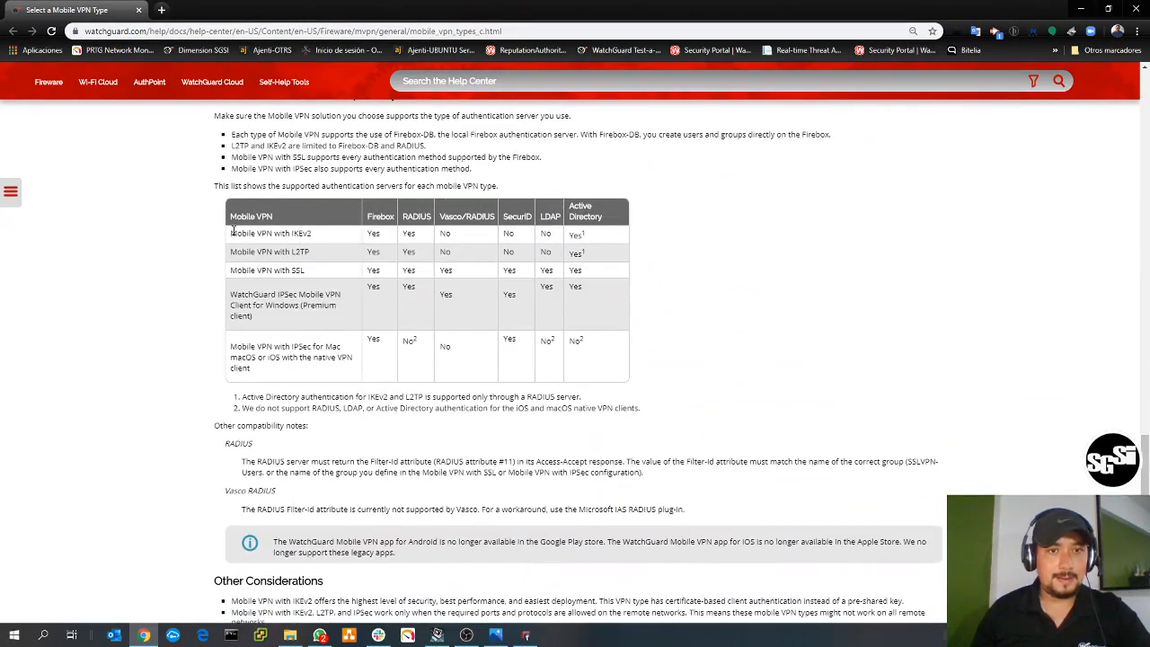
pyautogui.moveTo(232, 231); pyautogui.dragTo(616, 233)
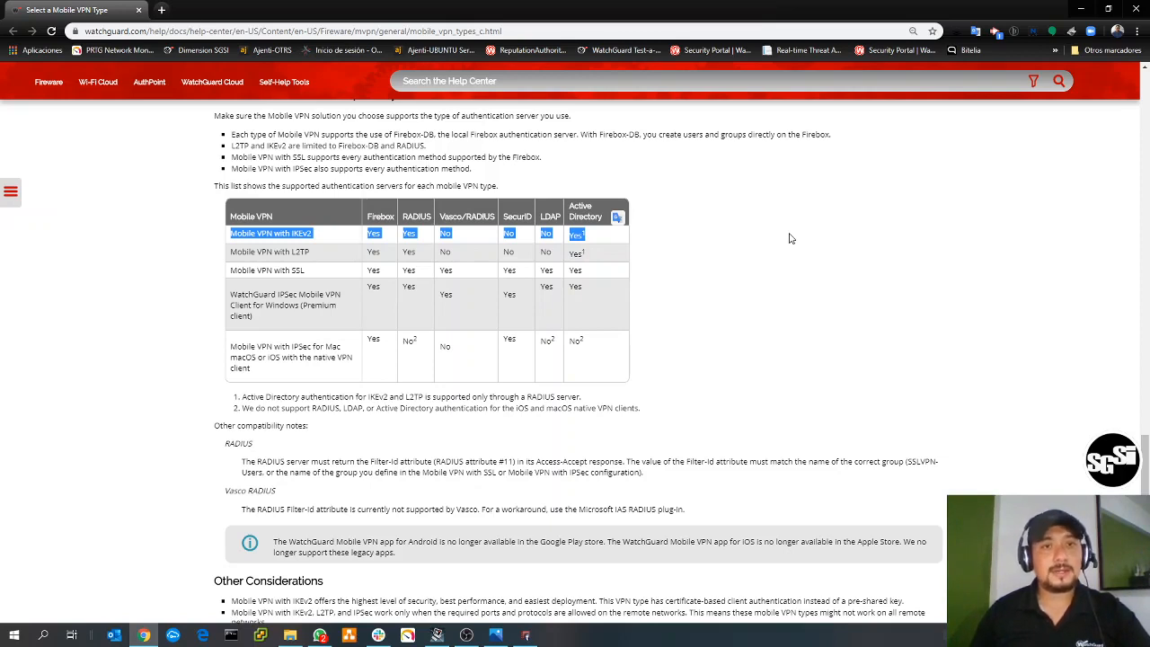
pyautogui.click(1081, 9)
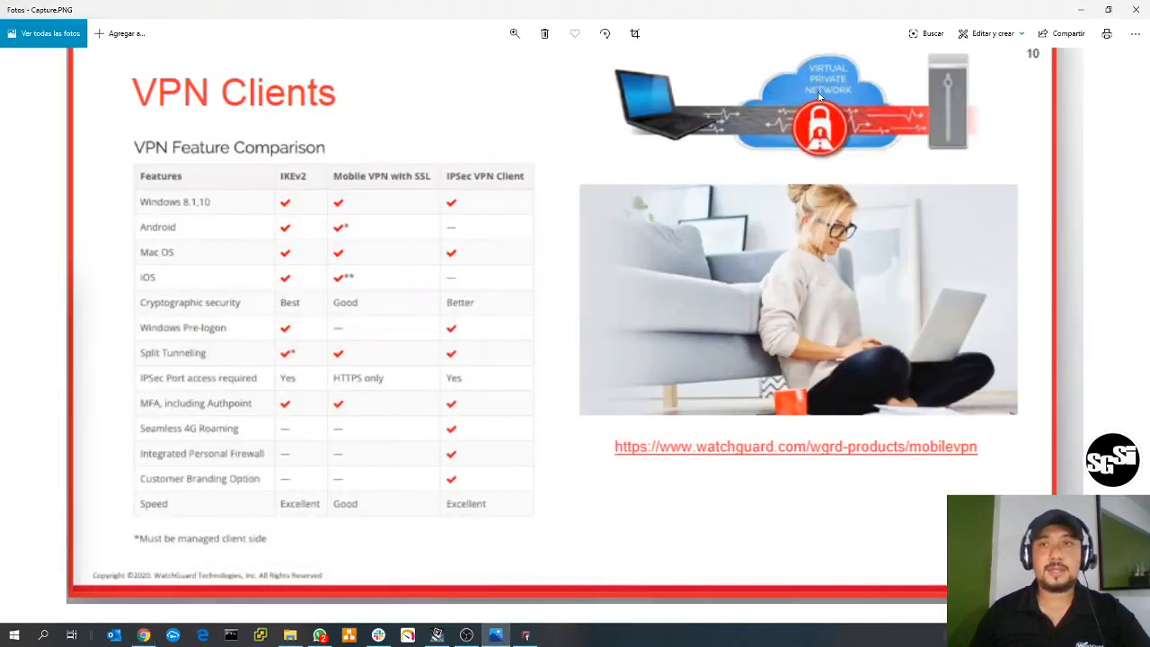
pyautogui.click(1081, 9)
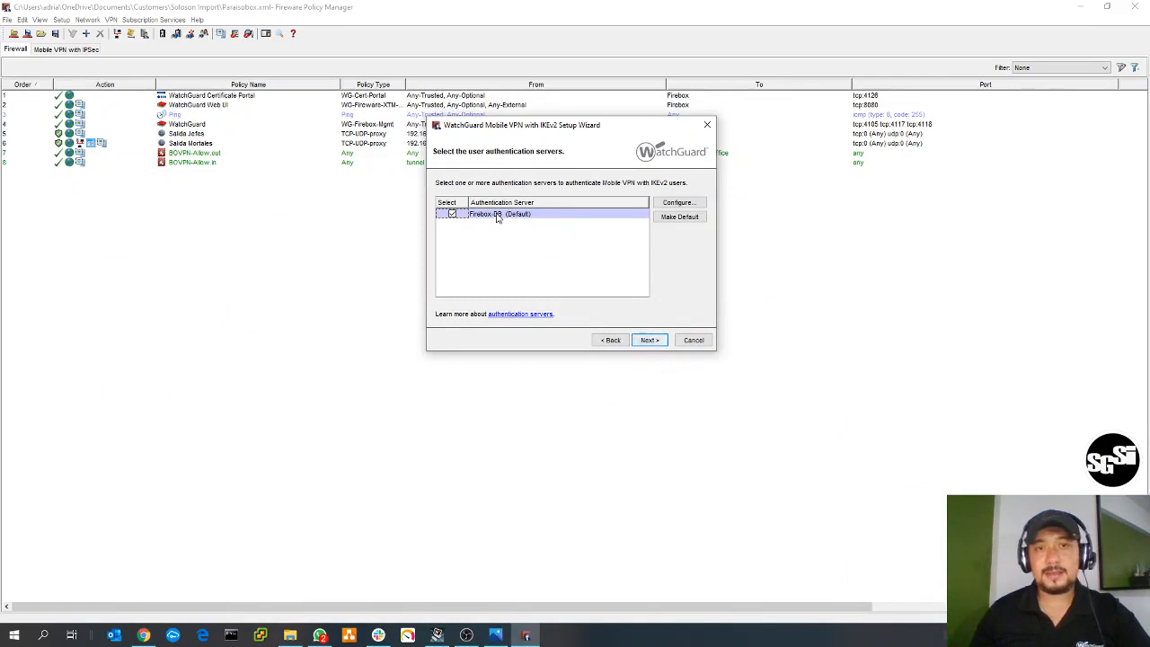
# - Accept Firebox-DB as the authentication server and IKEv2-Users as the user group, continuing to the virtual IP address pool
pyautogui.click(650, 340)
pyautogui.click(610, 340)
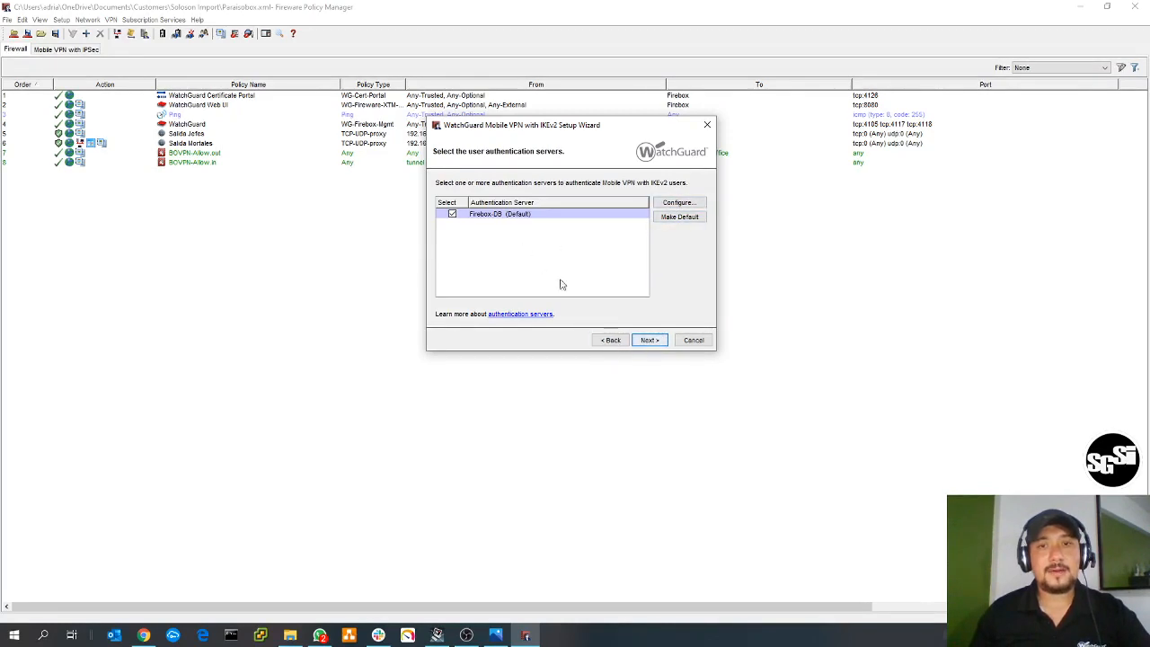
pyautogui.click(650, 341)
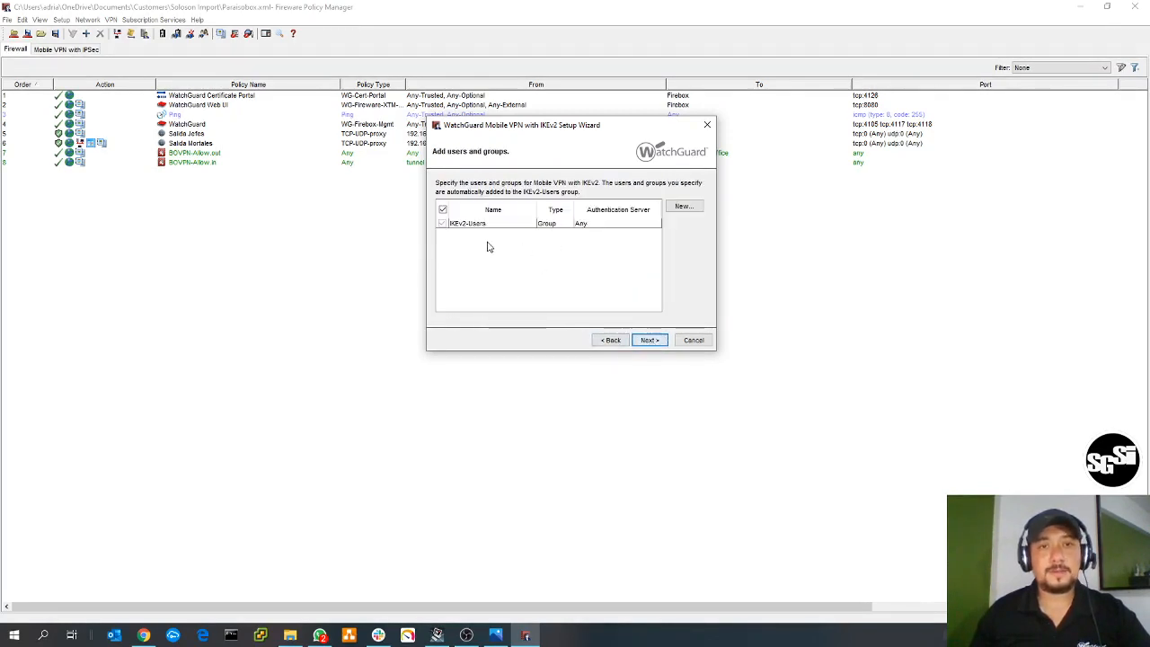
pyautogui.click(465, 224)
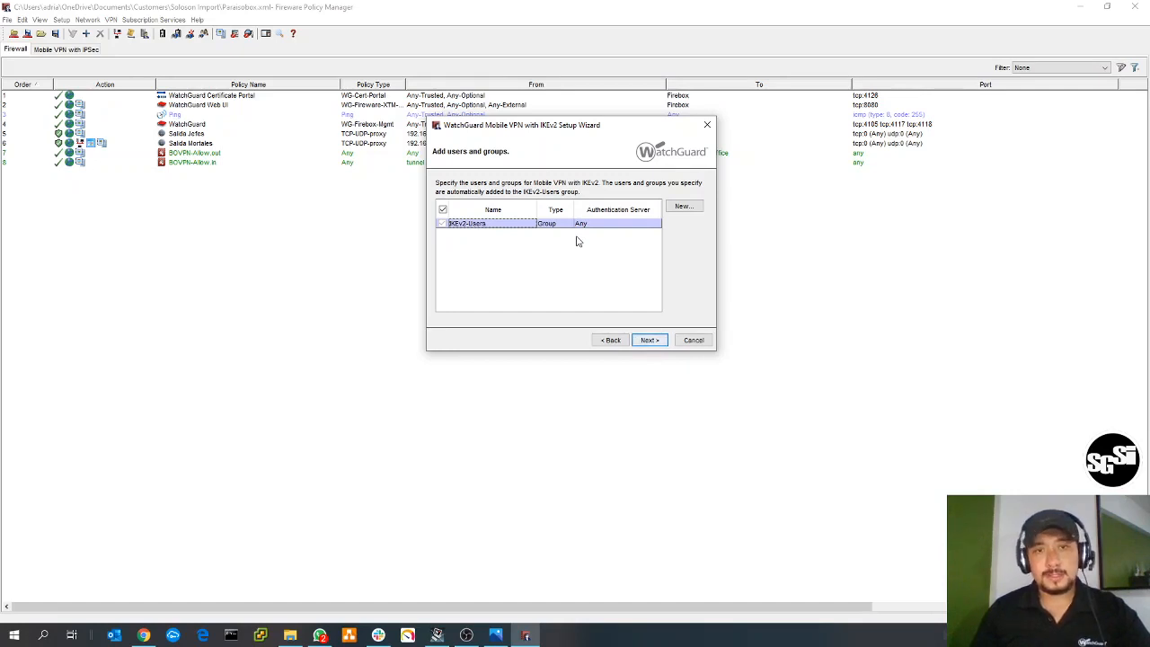
pyautogui.click(649, 340)
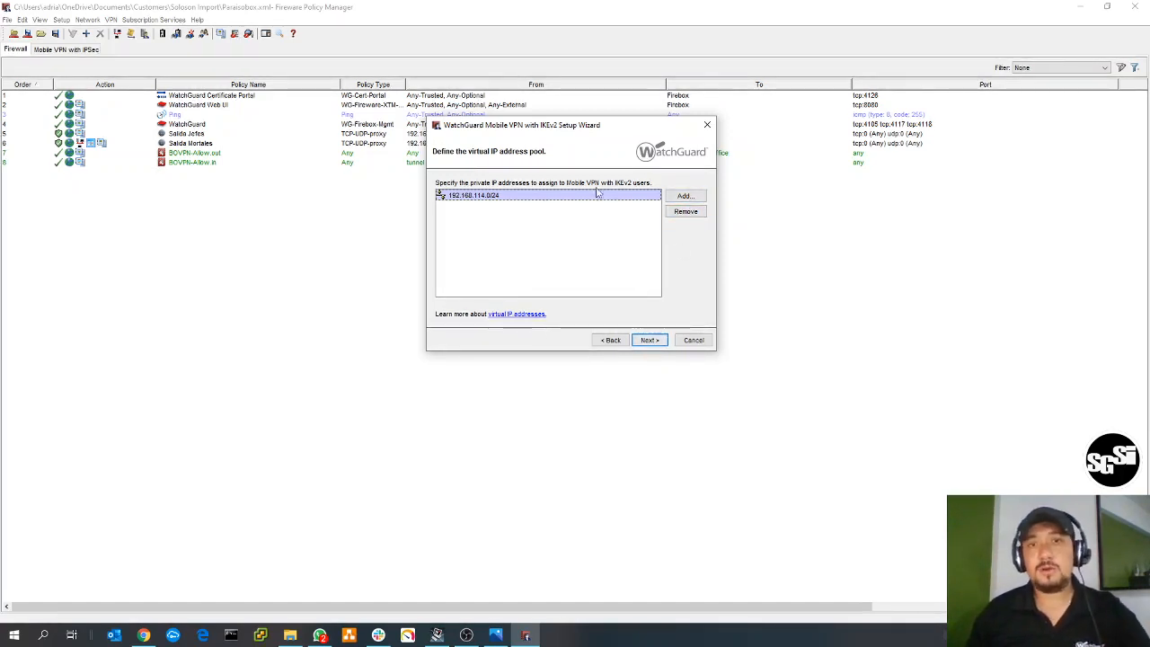
# - Keep the 192.168.114.0/24 virtual IP pool and finish the wizard with the option to open the mobile IKEv2 configuration dialog enabled
pyautogui.click(687, 198)
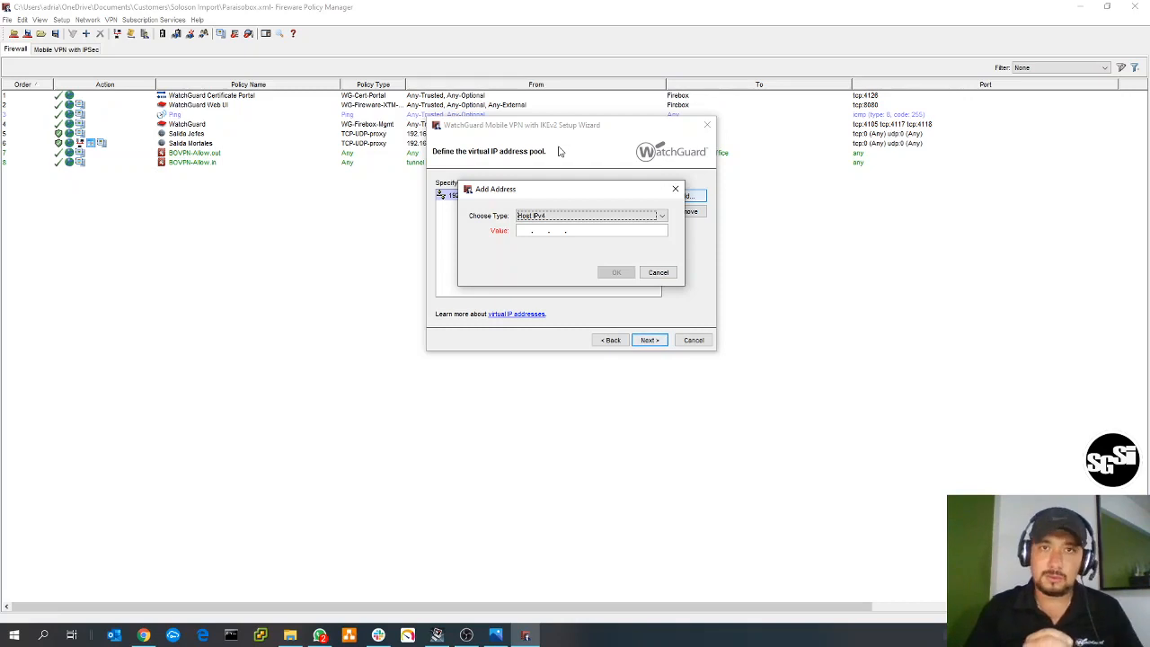
pyautogui.click(676, 188)
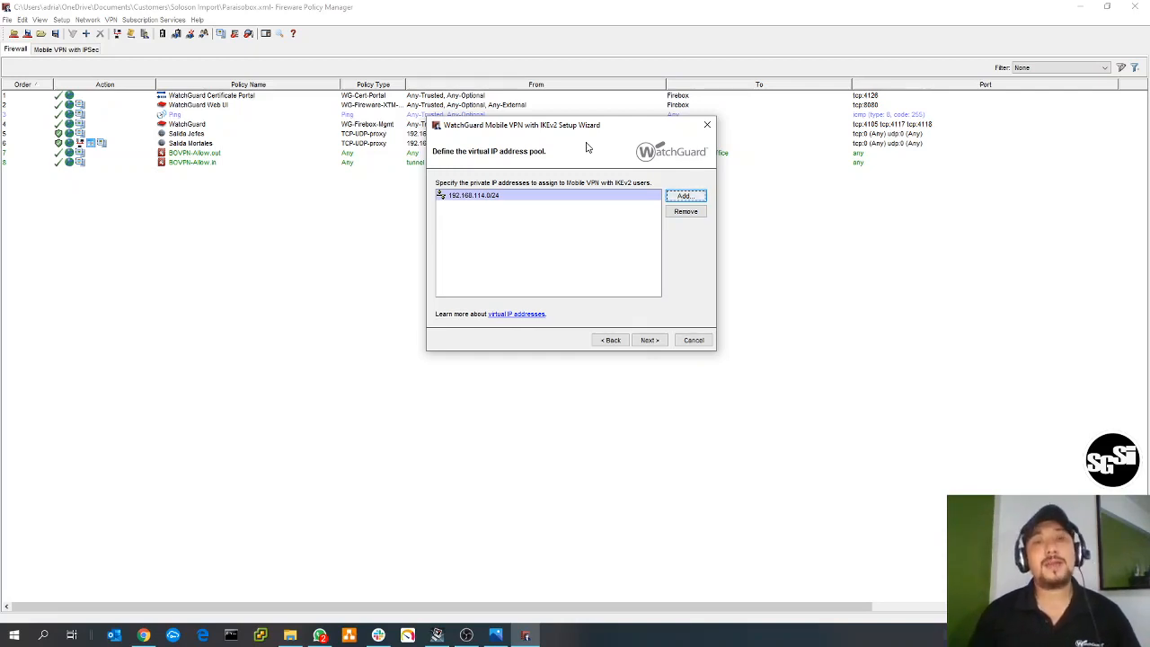
pyautogui.click(655, 343)
pyautogui.moveTo(618, 128); pyautogui.dragTo(619, 161)
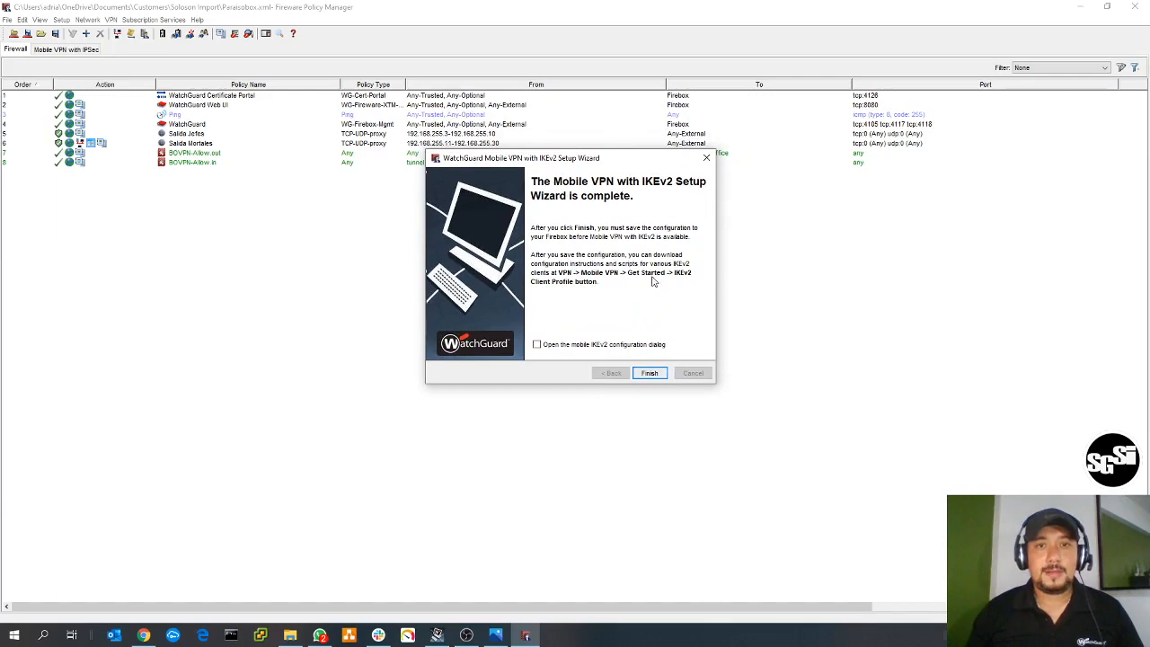
pyautogui.click(626, 347)
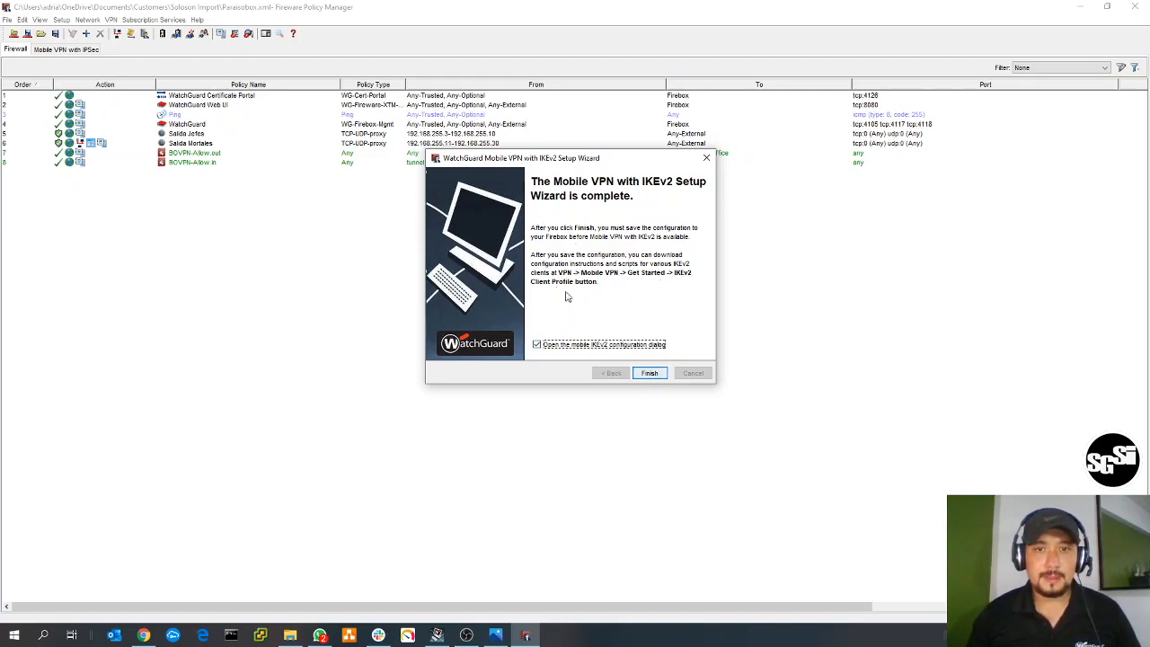
pyautogui.click(650, 373)
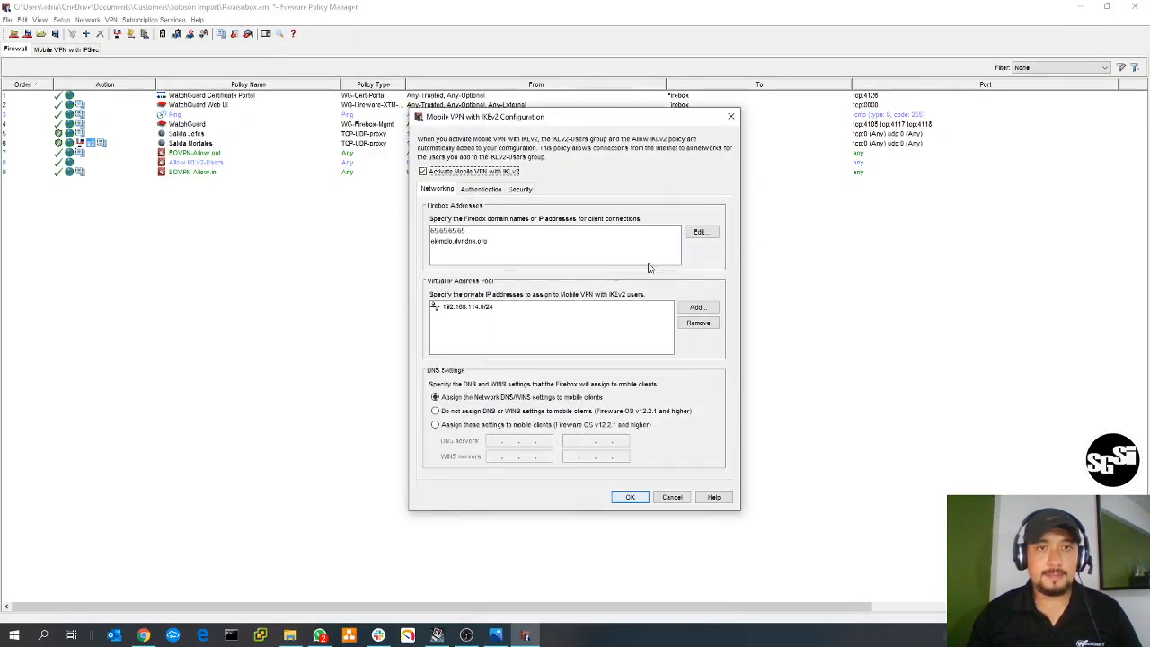
# - Assign specific DNS settings to the mobile clients, with 192.168.14.2 as the first DNS server
pyautogui.moveTo(521, 107); pyautogui.dragTo(664, 44)
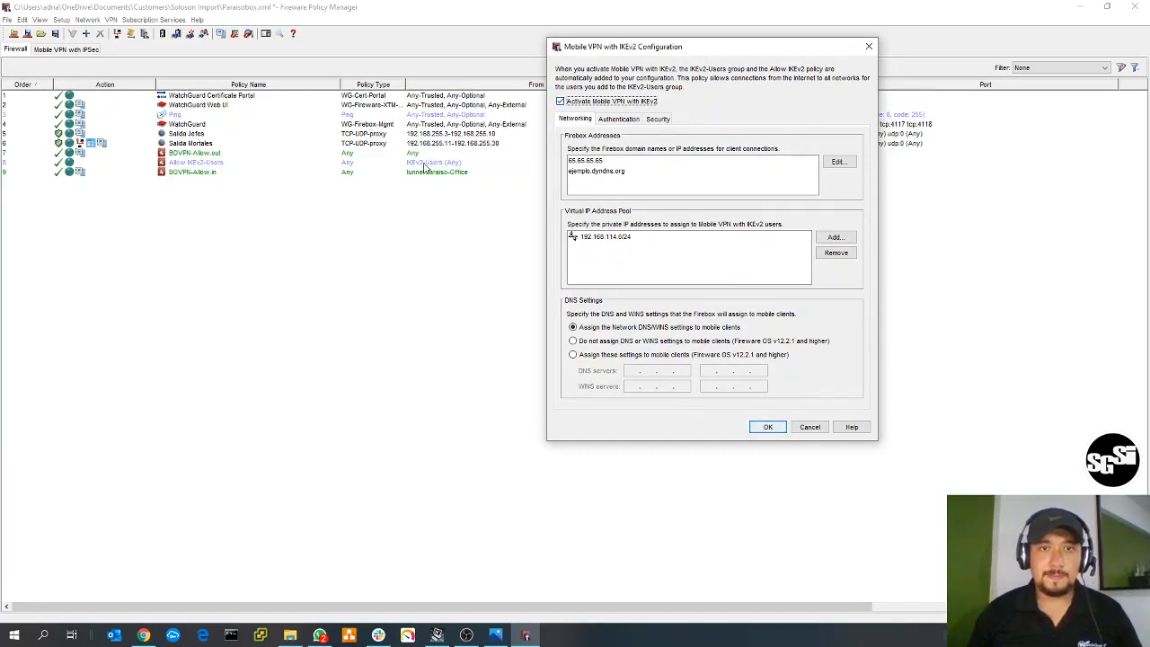
pyautogui.moveTo(651, 50); pyautogui.dragTo(469, 72)
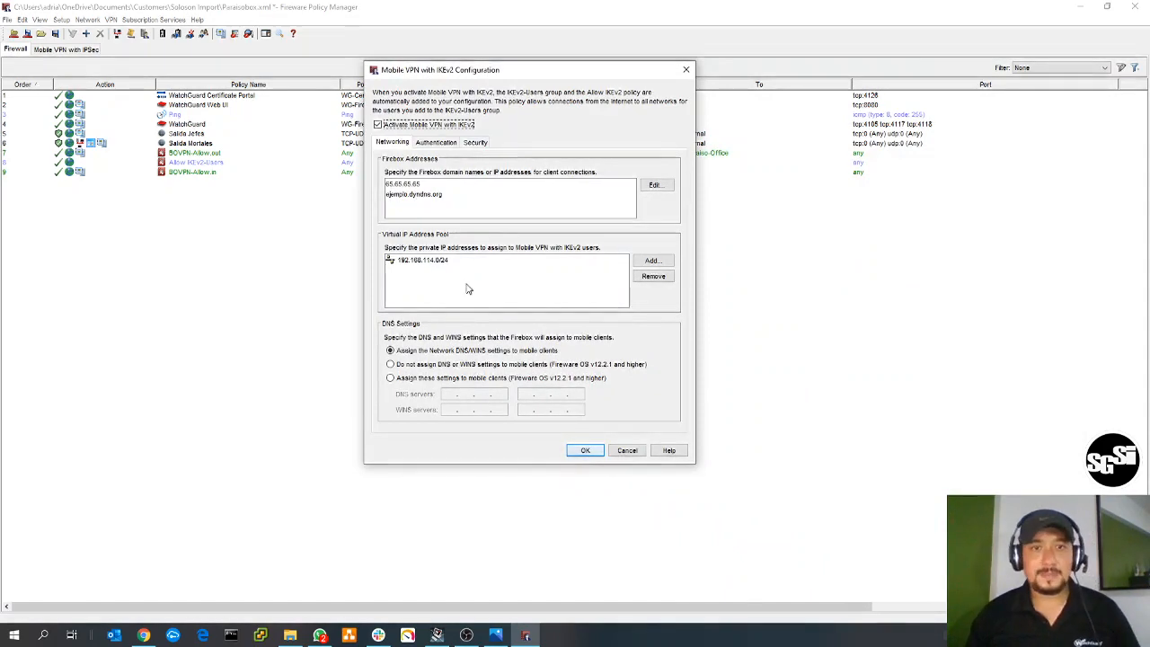
pyautogui.click(441, 262)
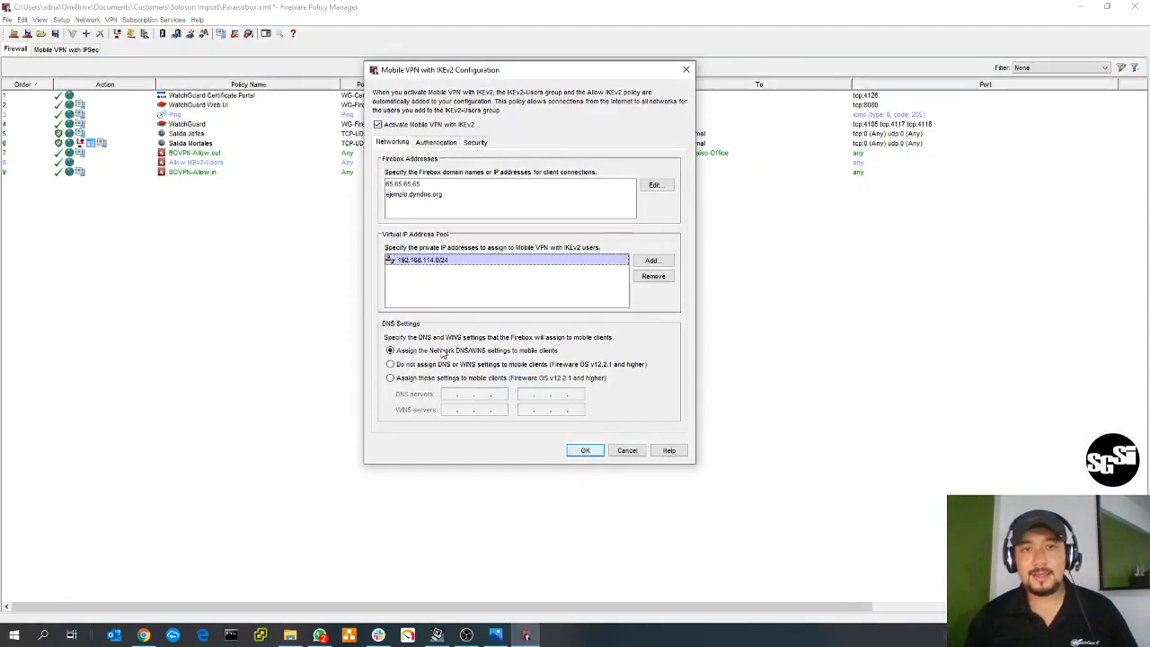
pyautogui.click(413, 378)
pyautogui.click(447, 396)
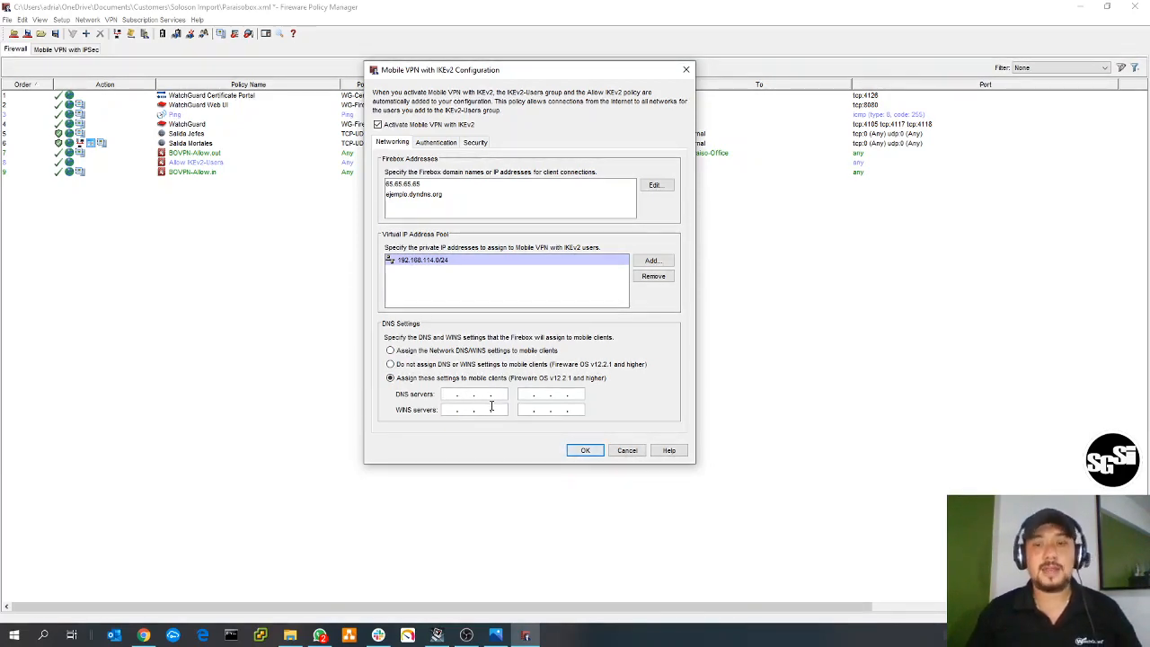
pyautogui.write('192.168.1')
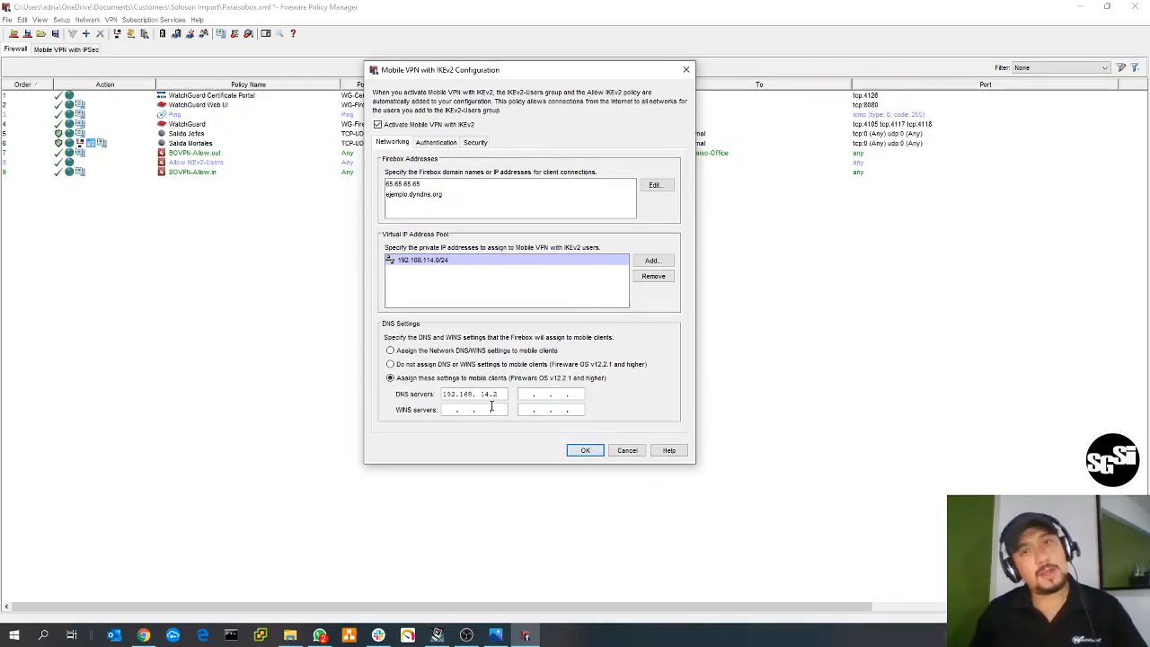
pyautogui.write('14.2')
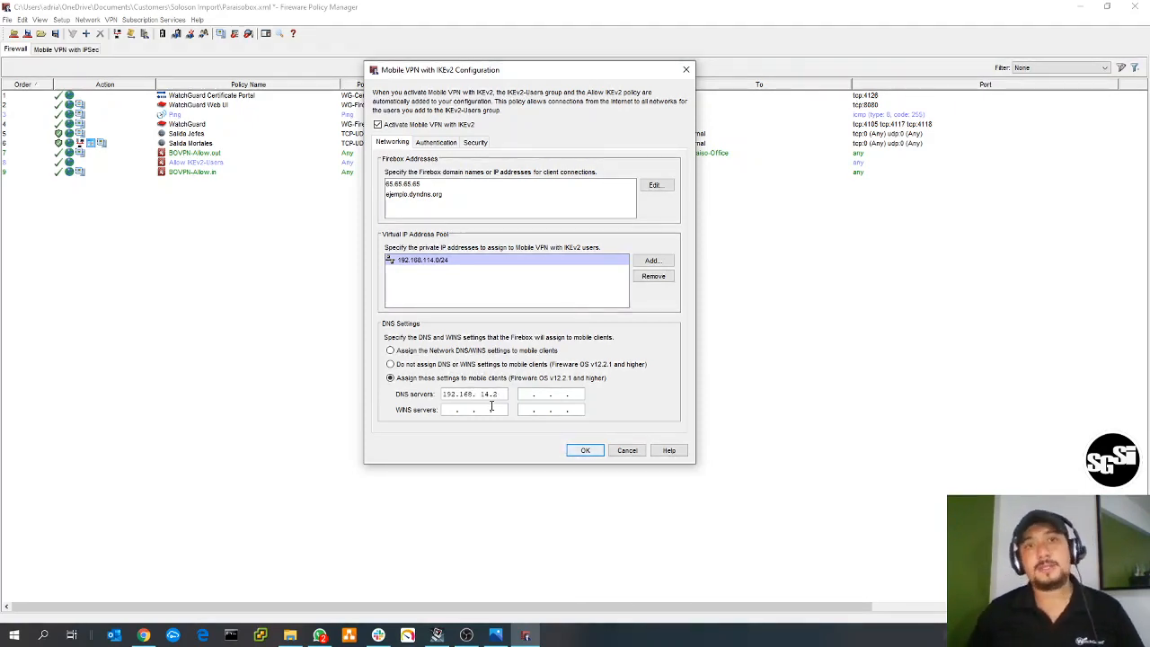
# - Review the IKEv2 authentication servers, users and groups, and the Phase 1 transforms including the IKEv2 shared settings
pyautogui.click(437, 143)
pyautogui.click(445, 204)
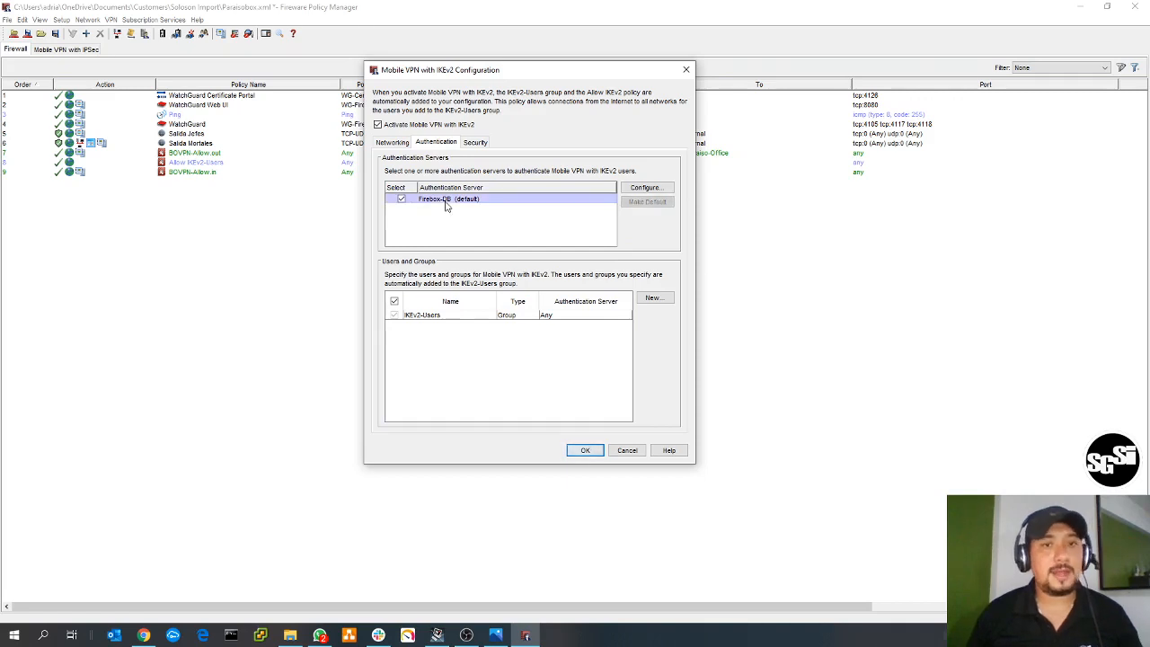
pyautogui.click(443, 315)
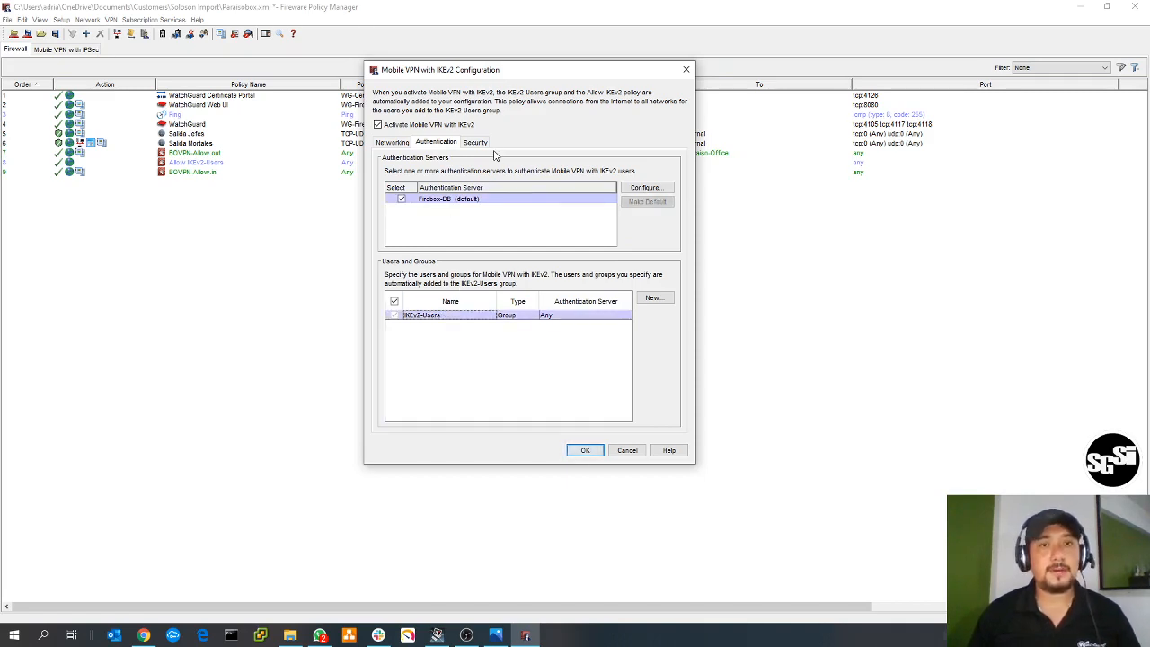
pyautogui.click(476, 143)
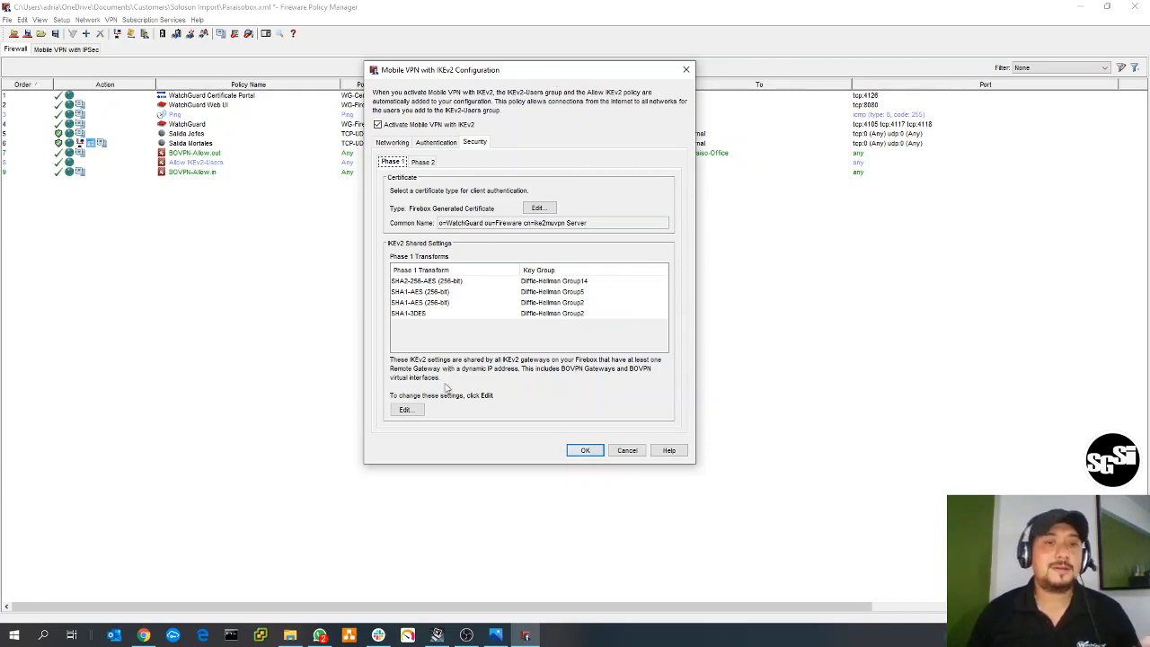
pyautogui.click(420, 410)
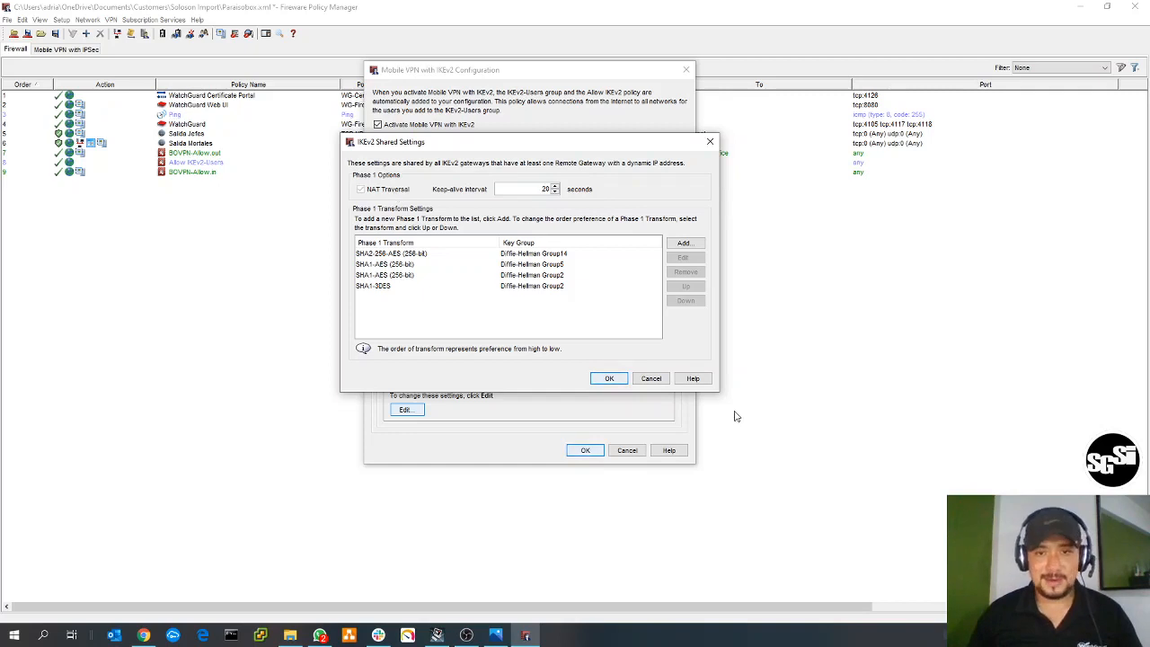
pyautogui.click(651, 379)
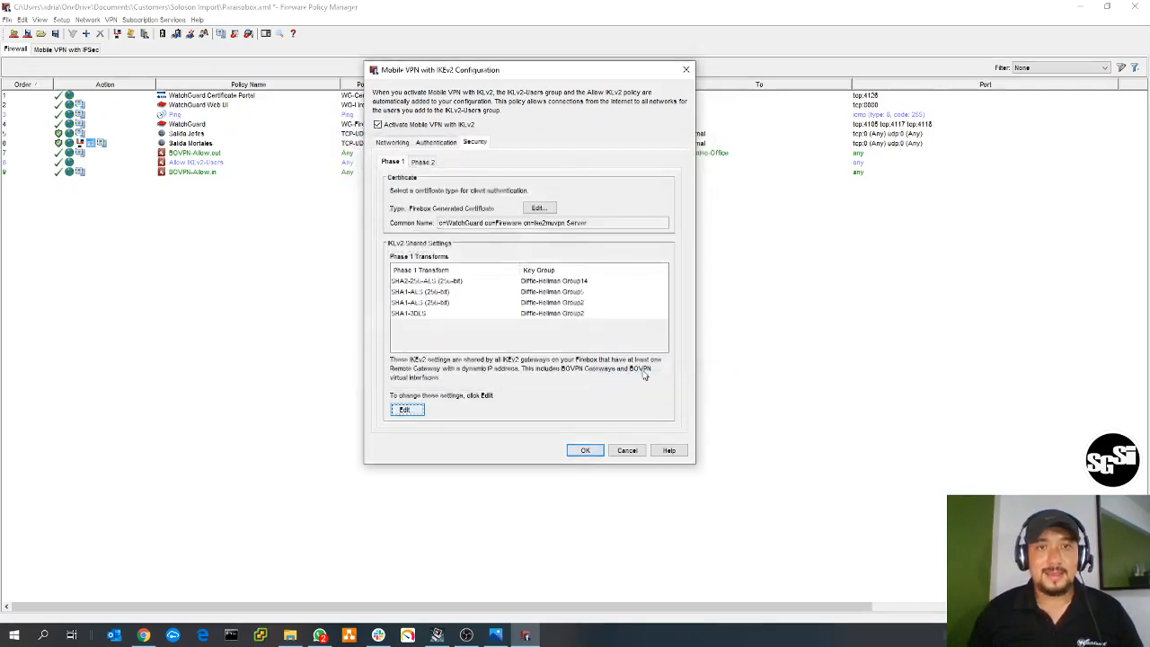
# - Return to the networking settings and accept the Mobile VPN with IKEv2 configuration
pyautogui.click(433, 144)
pyautogui.click(393, 143)
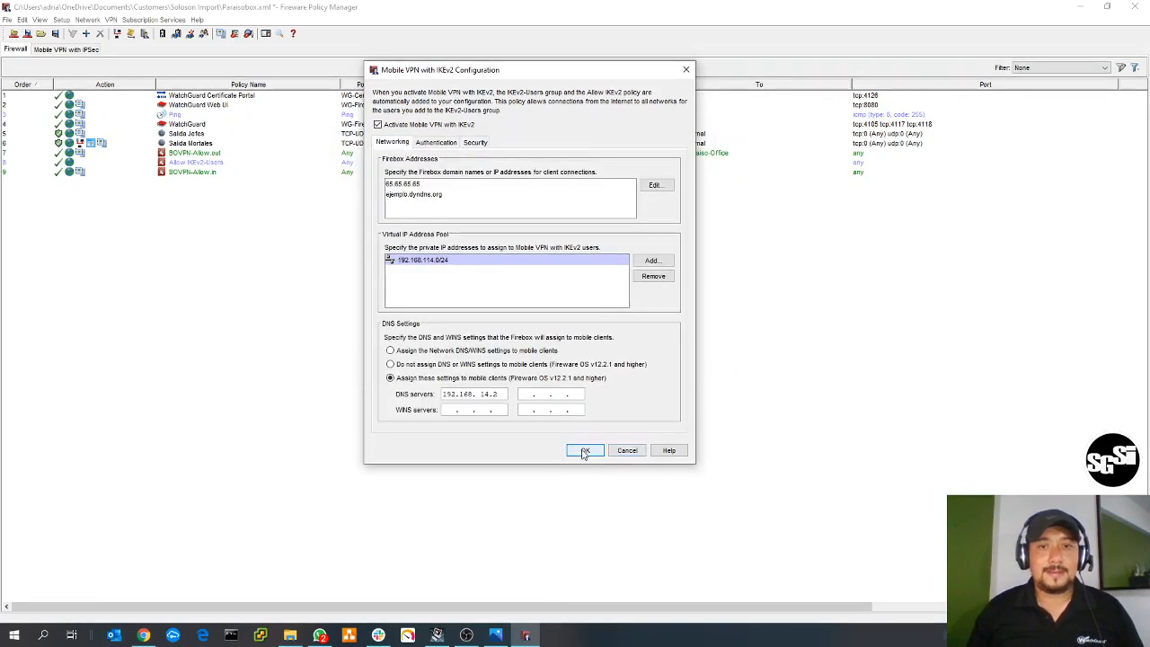
pyautogui.click(585, 450)
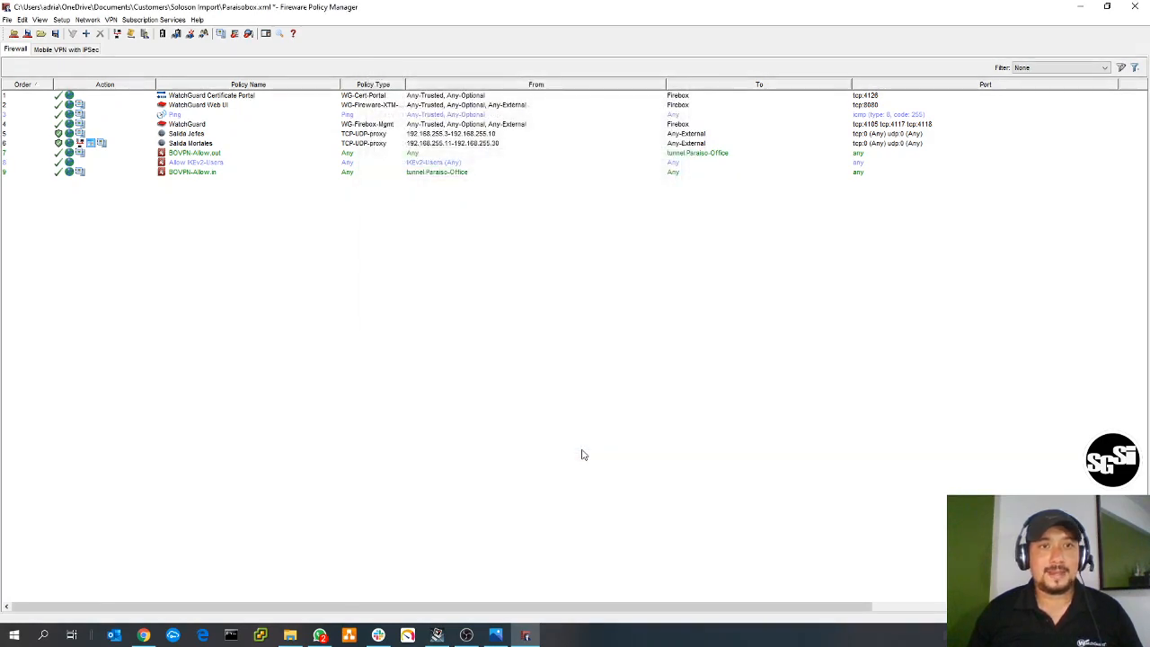
# - Start a new Firebox-DB user in the authentication servers, entering the user name, the passphrase and its confirmation
pyautogui.click(145, 33)
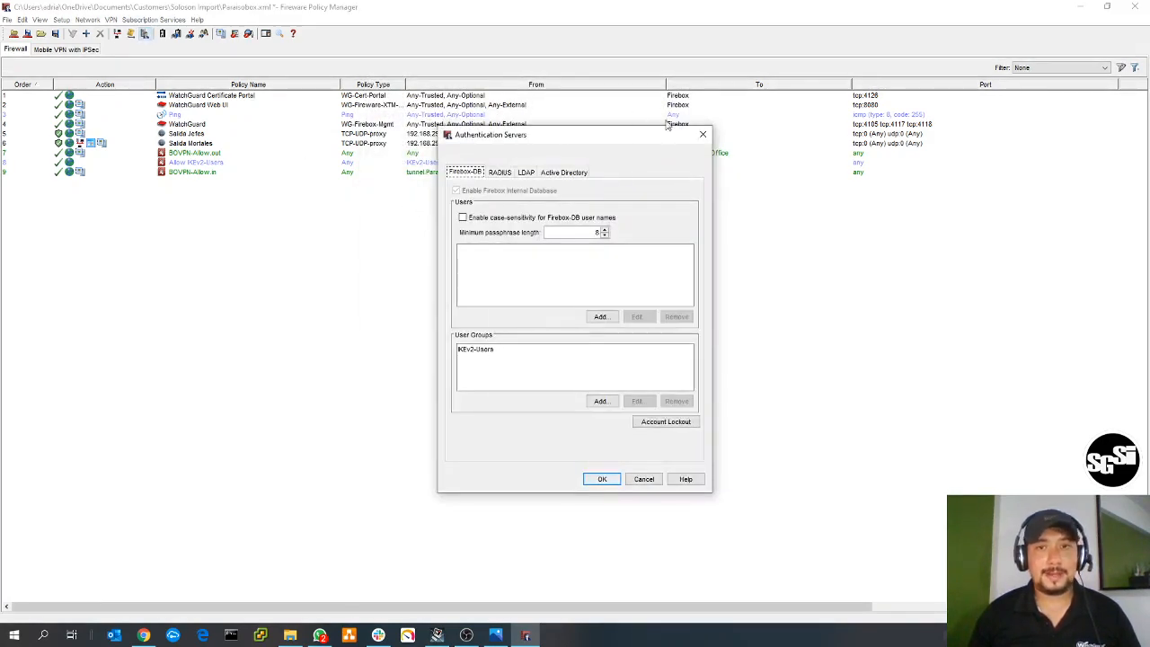
pyautogui.click(702, 134)
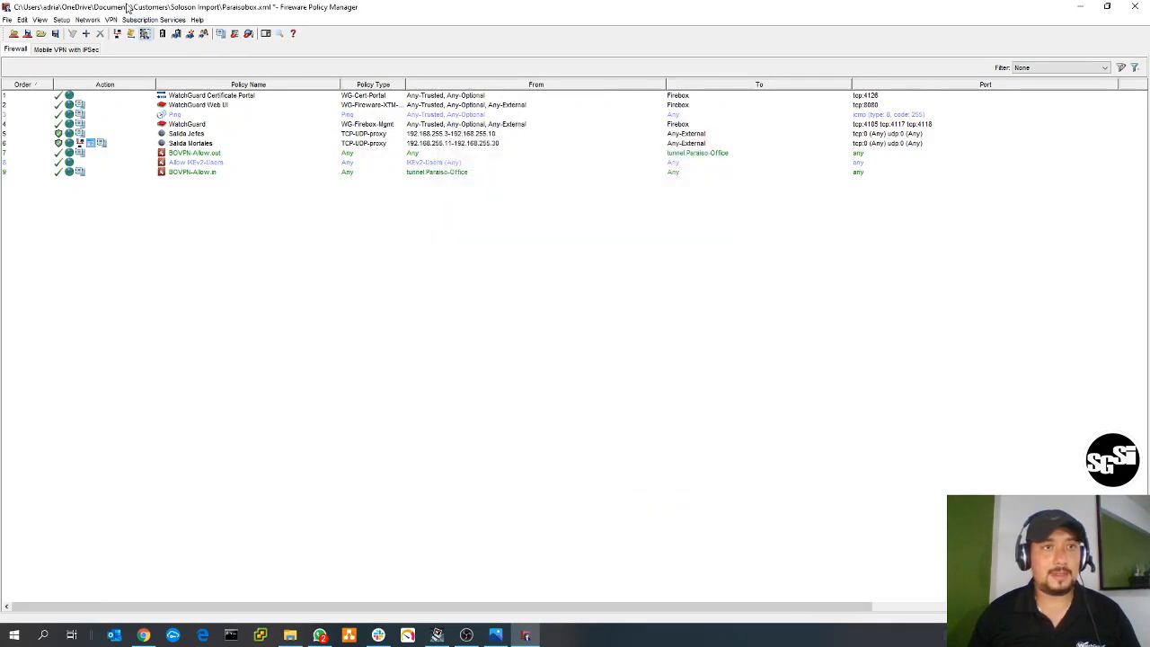
pyautogui.click(146, 36)
pyautogui.click(602, 317)
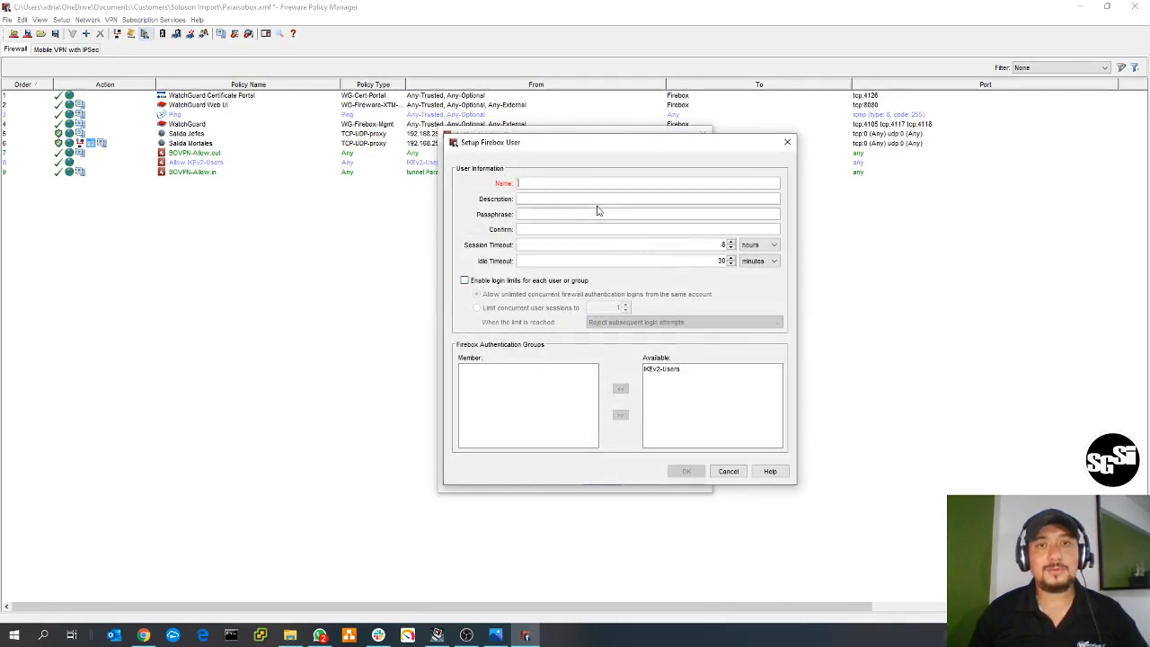
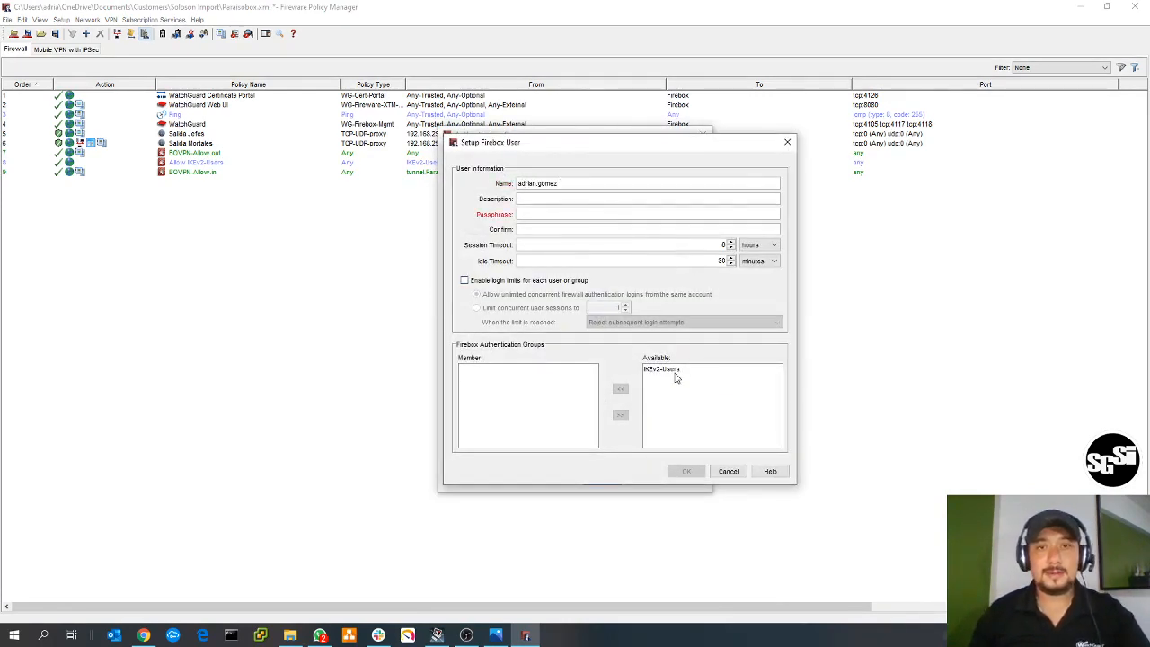
pyautogui.write('******')
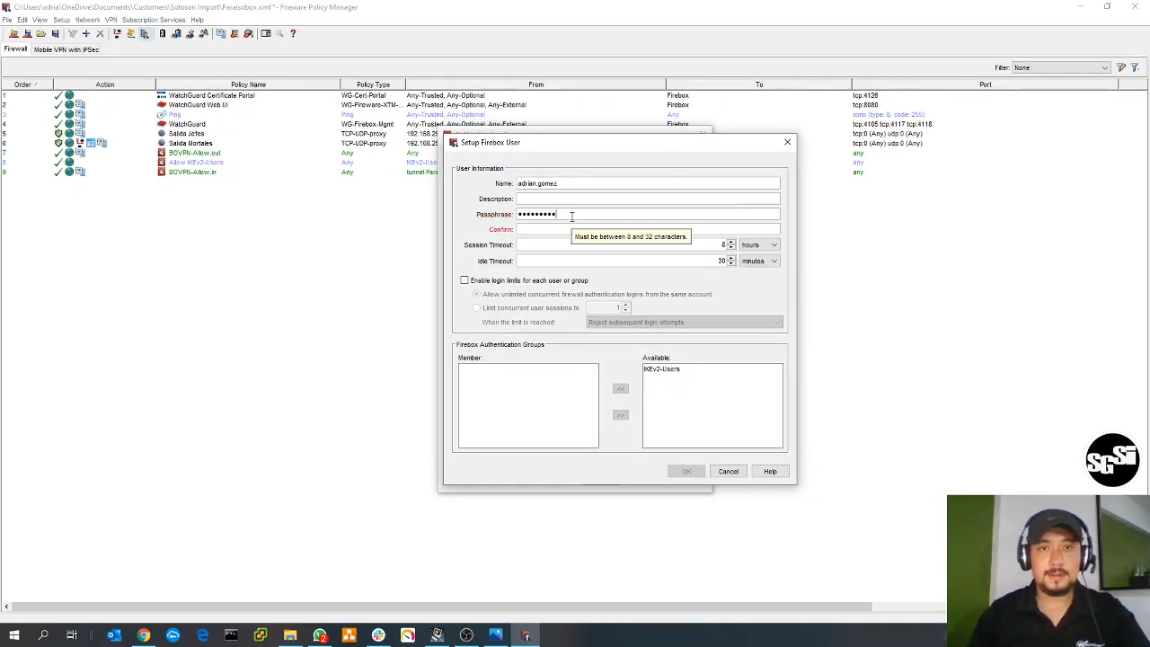
pyautogui.click(556, 226)
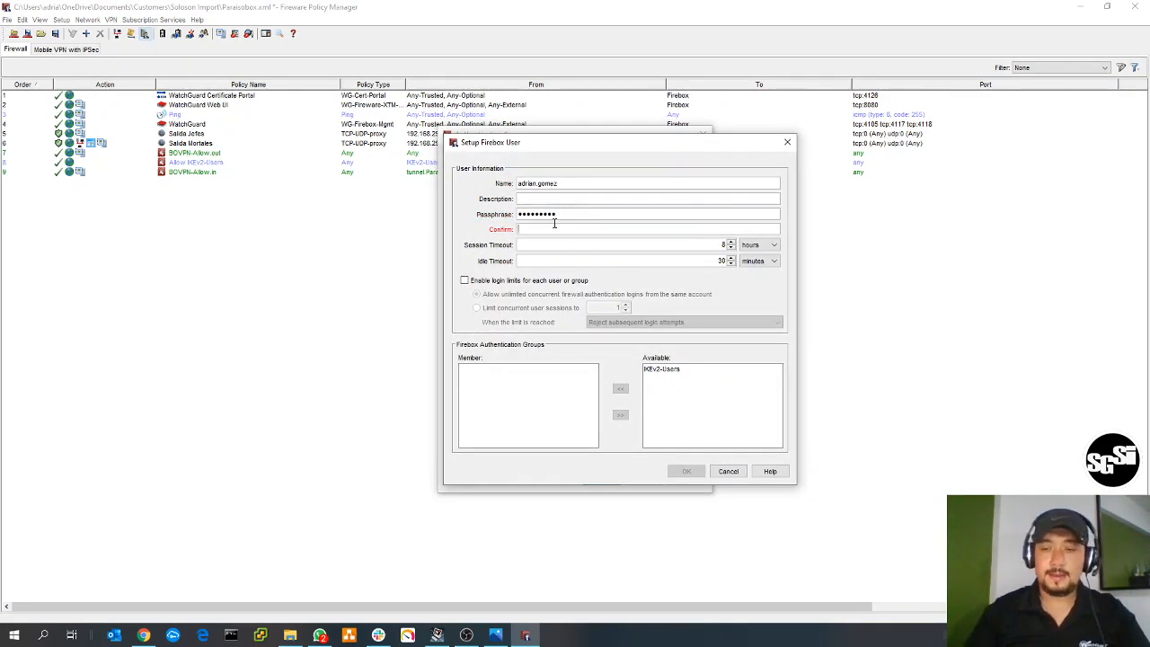
pyautogui.write('•••••••••')
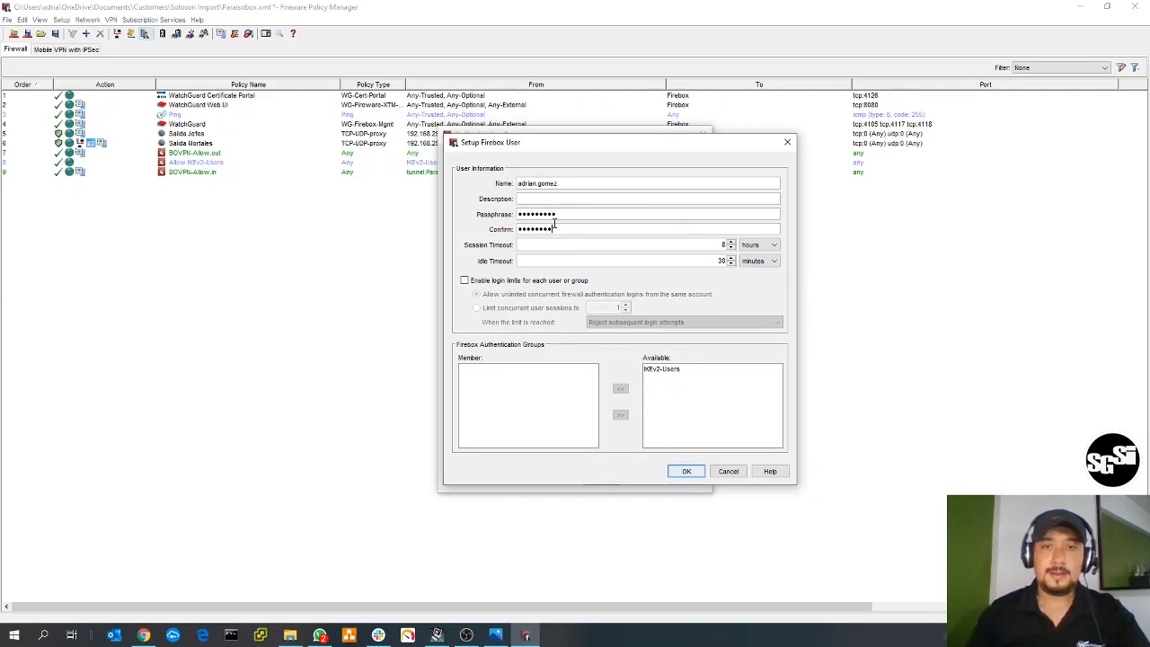
# - Clear the passphrase confirmation of the new Firebox user and enter it again
pyautogui.press('BackSpace')
pyautogui.press('BackSpace')
pyautogui.press('BackSpace')
pyautogui.press('BackSpace')
pyautogui.press('BackSpace')
pyautogui.press('BackSpace')
pyautogui.press('BackSpace')
pyautogui.press('BackSpace')
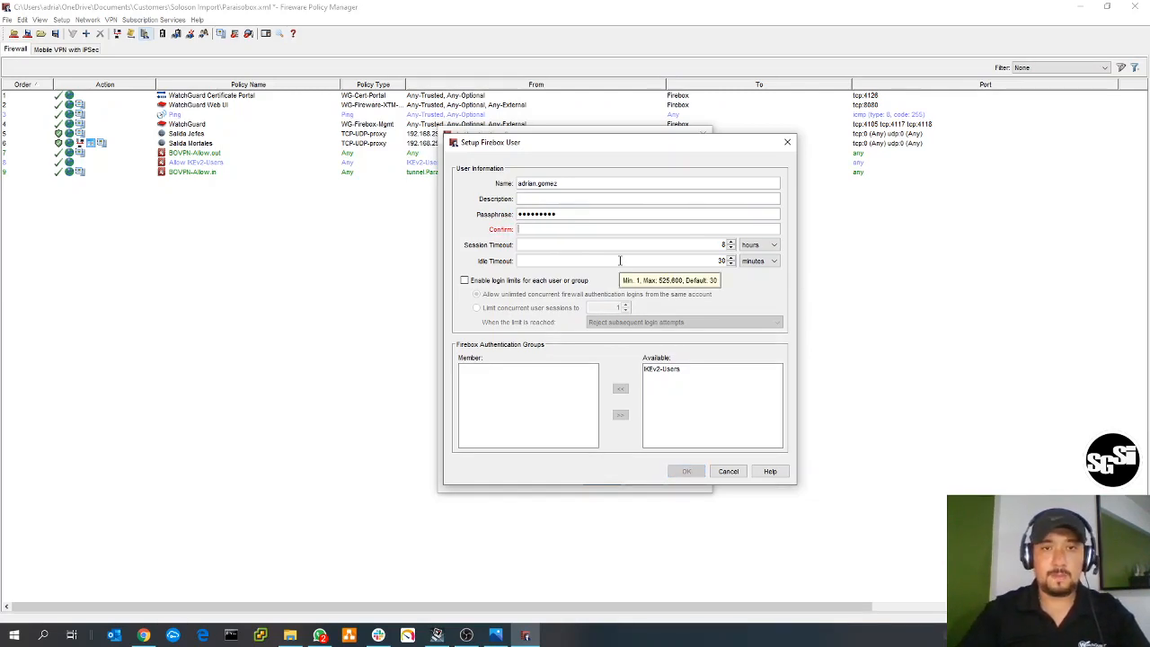
pyautogui.write('•••••')
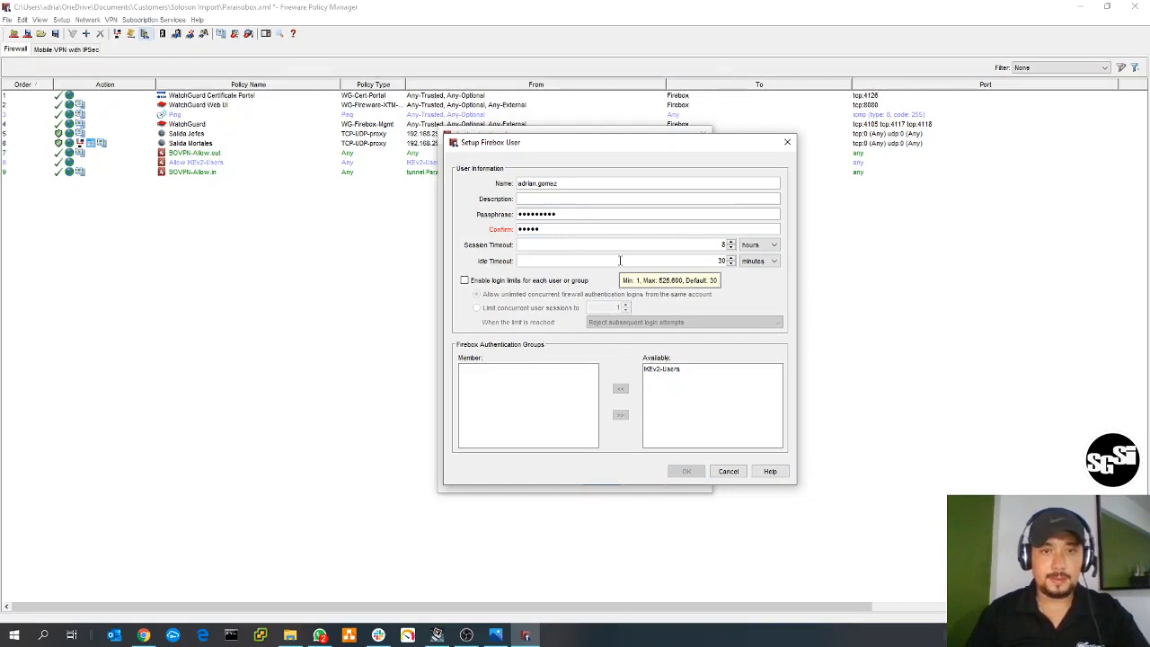
pyautogui.write('••••')
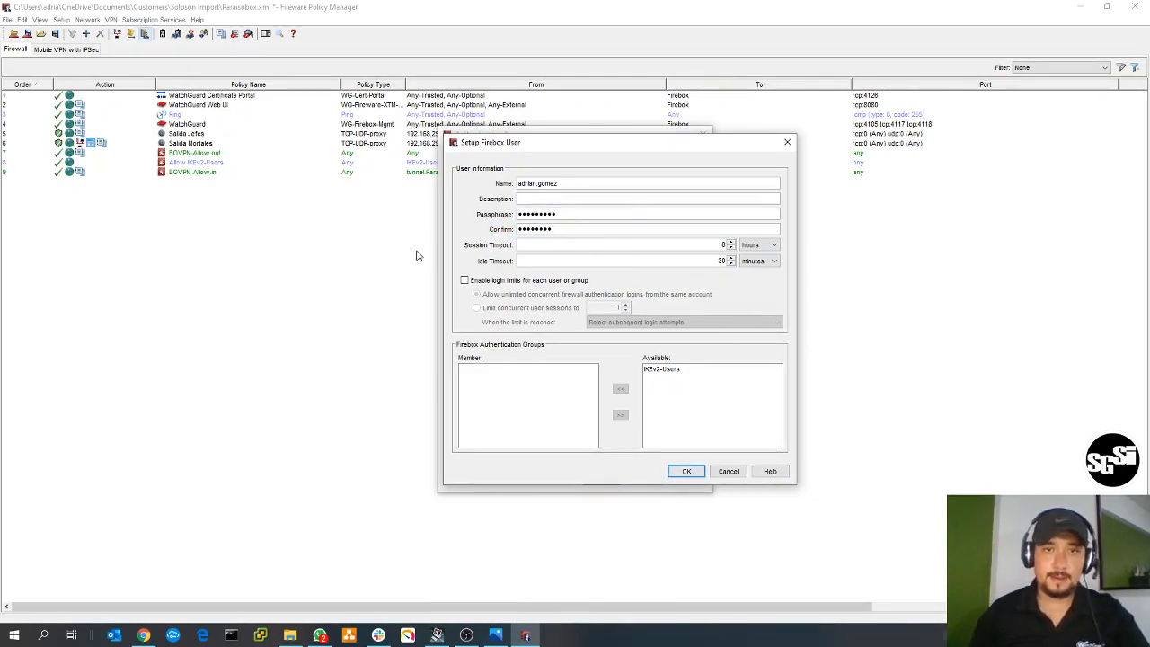
# - Replace both the passphrase and its confirmation for the new Firebox user with matching entries
pyautogui.moveTo(596, 215); pyautogui.dragTo(361, 189)
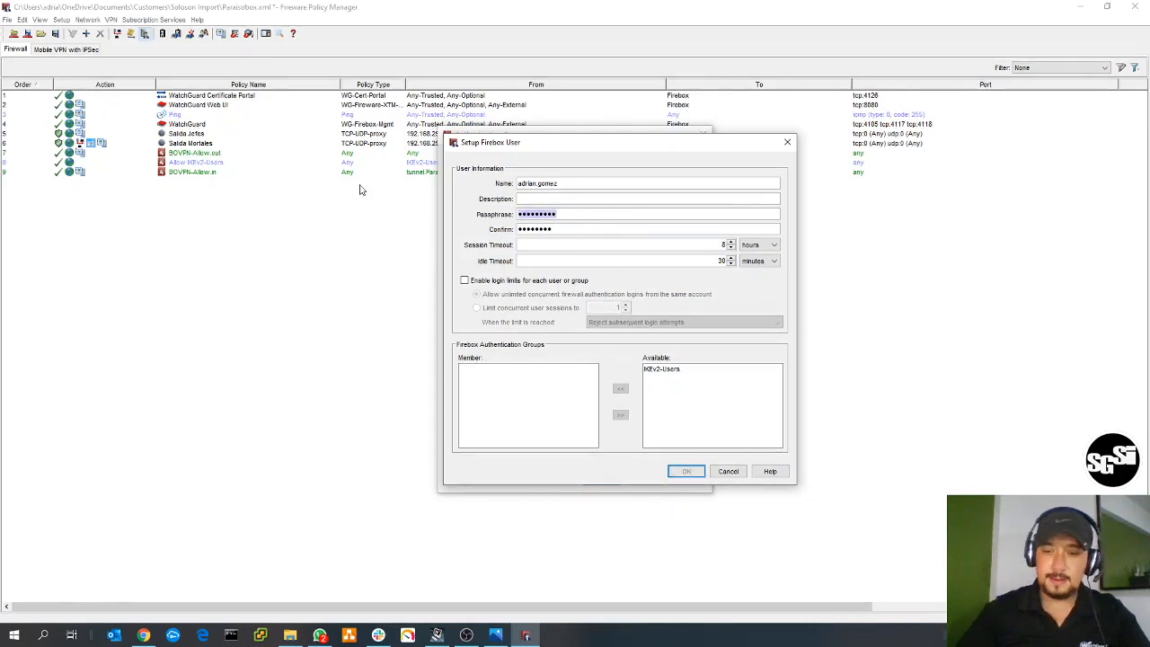
pyautogui.press('BackSpace')
pyautogui.write('•••••••')
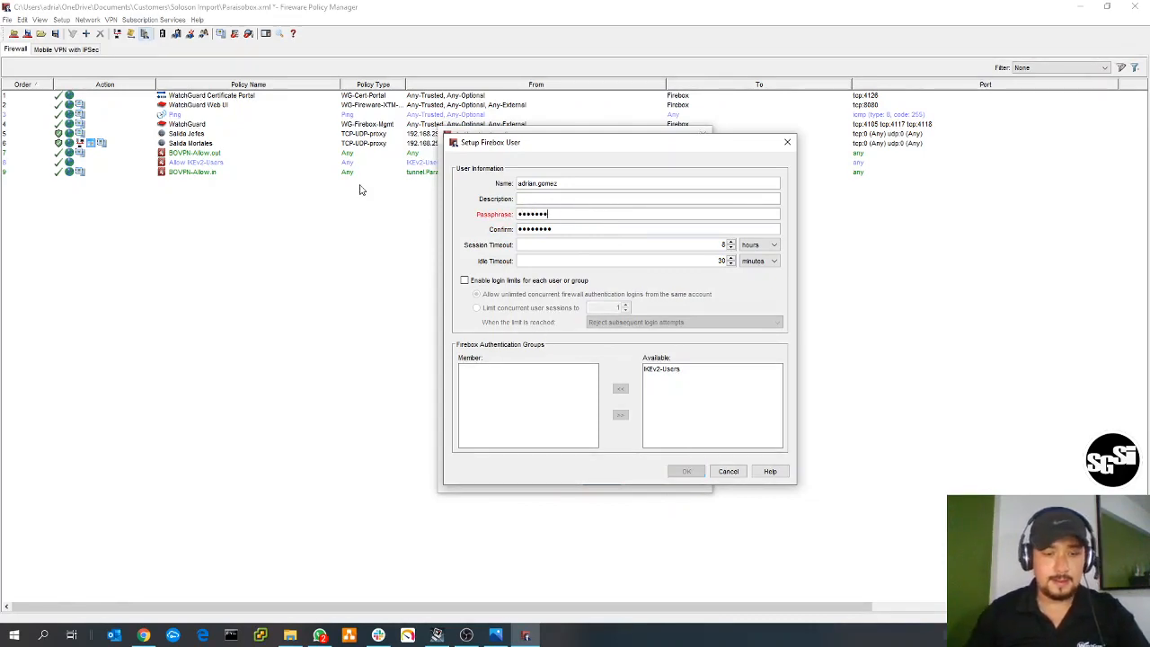
pyautogui.write('•')
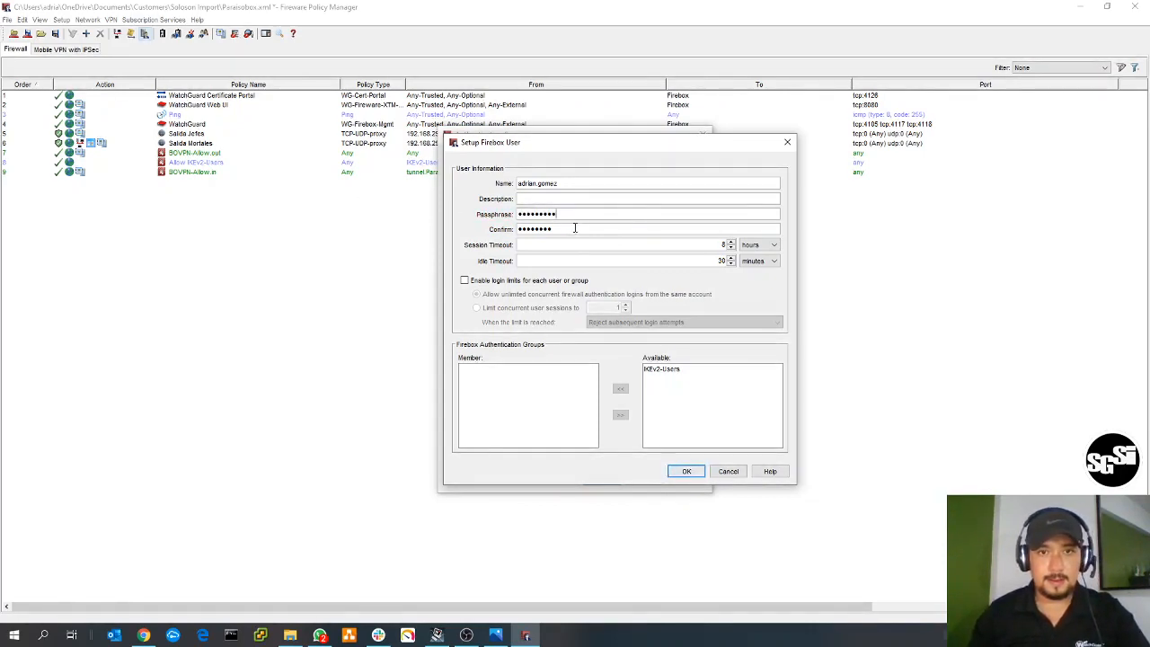
pyautogui.moveTo(568, 231); pyautogui.dragTo(392, 222)
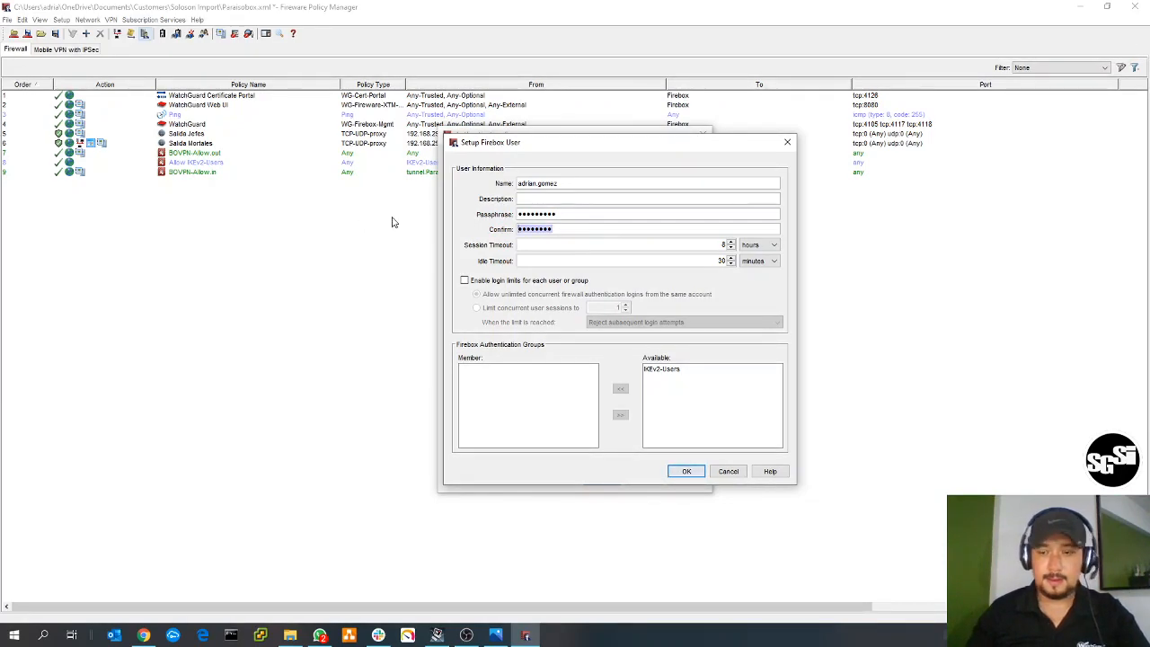
pyautogui.write('••••••')
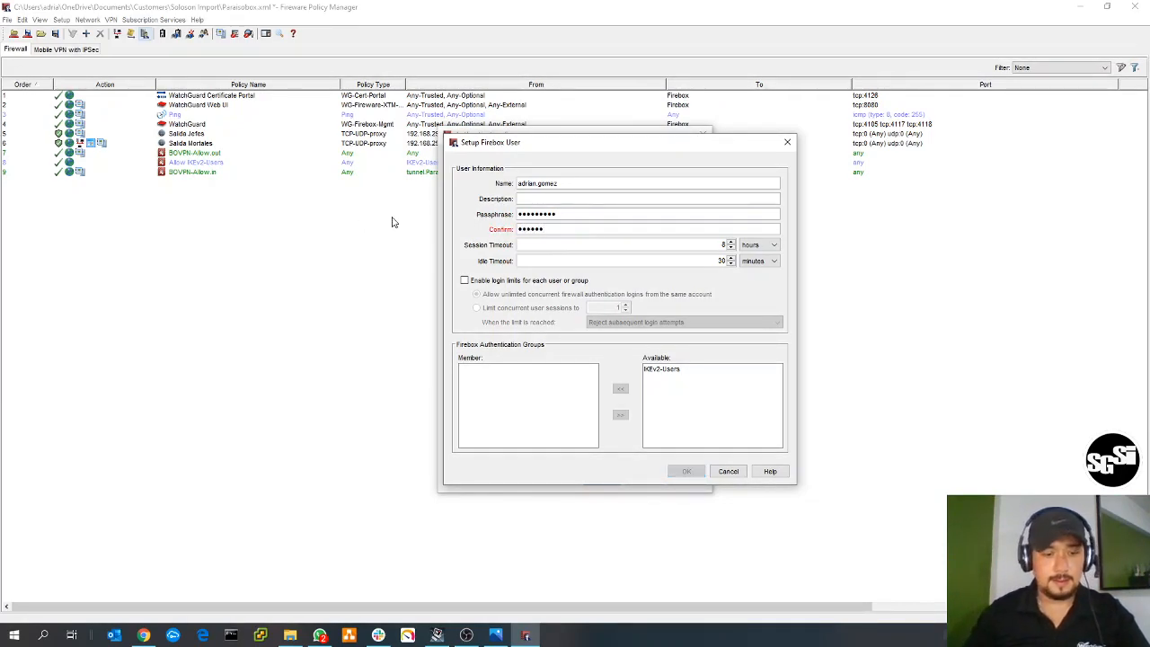
pyautogui.write('•••')
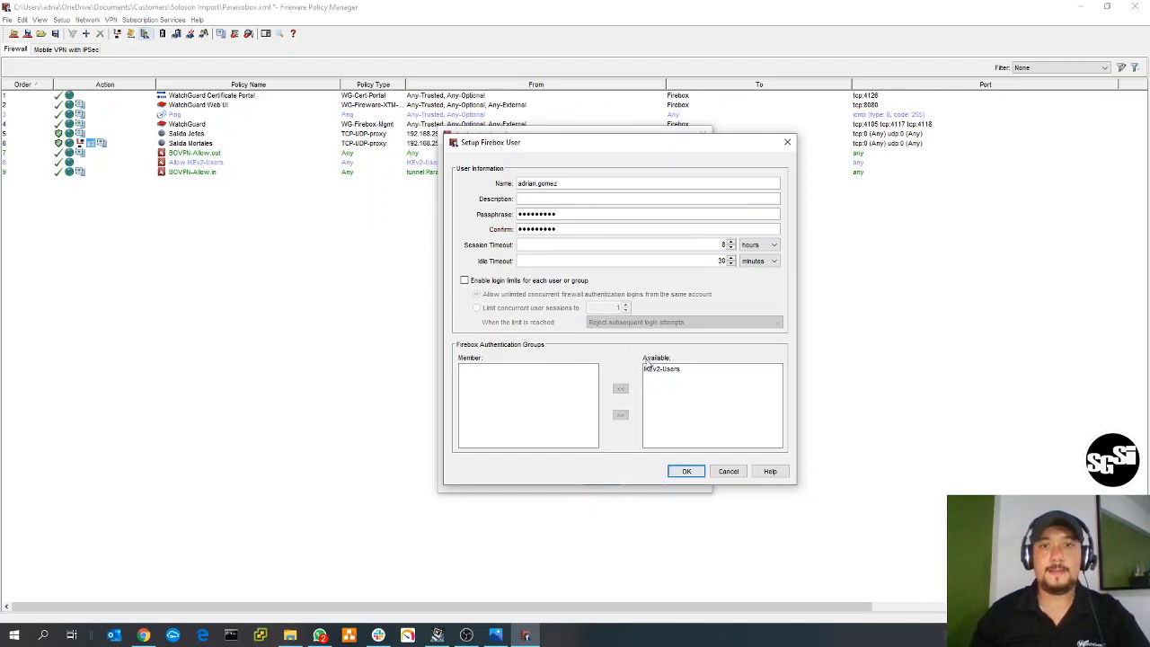
# - Make the new user a member of the IKEv2-Users group and accept the user and the authentication server settings
pyautogui.doubleClick(561, 184)
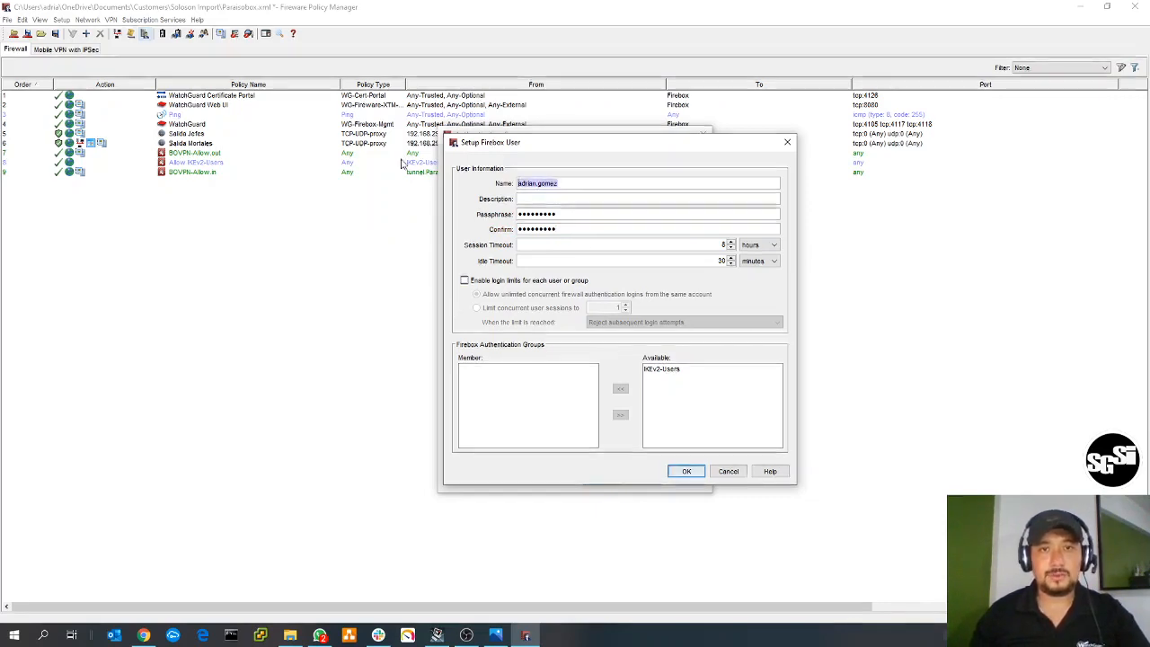
pyautogui.doubleClick(682, 370)
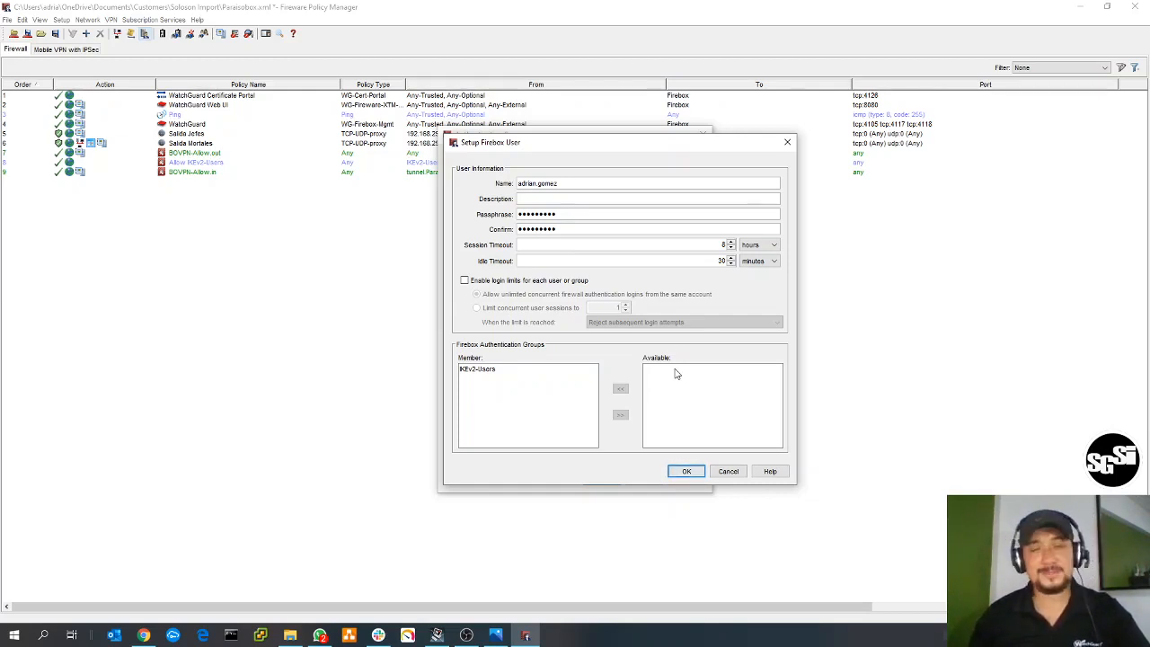
pyautogui.click(686, 471)
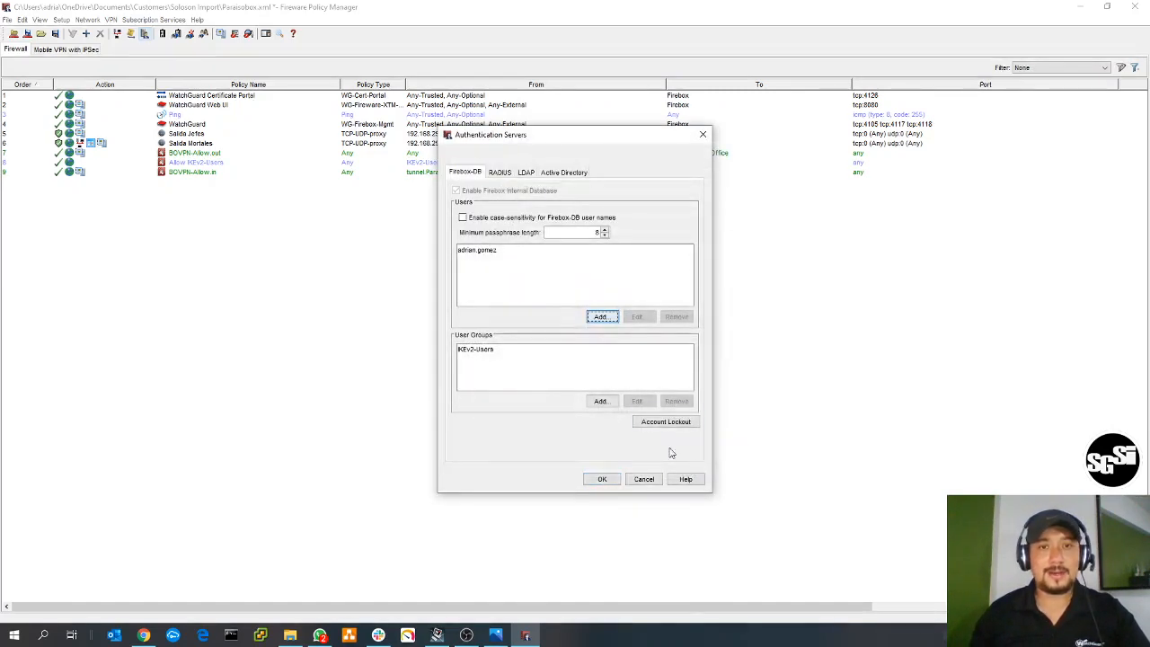
pyautogui.click(602, 479)
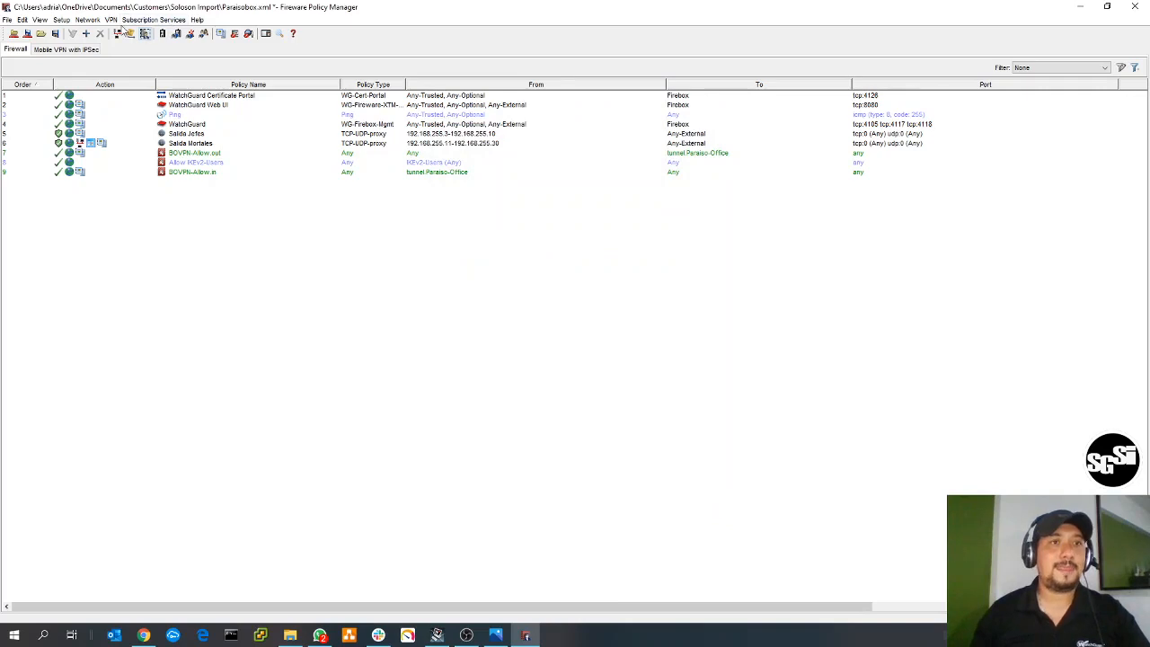
# - Review the networking, authentication and security settings of Mobile VPN with IKEv2, and close the configuration
pyautogui.click(112, 20)
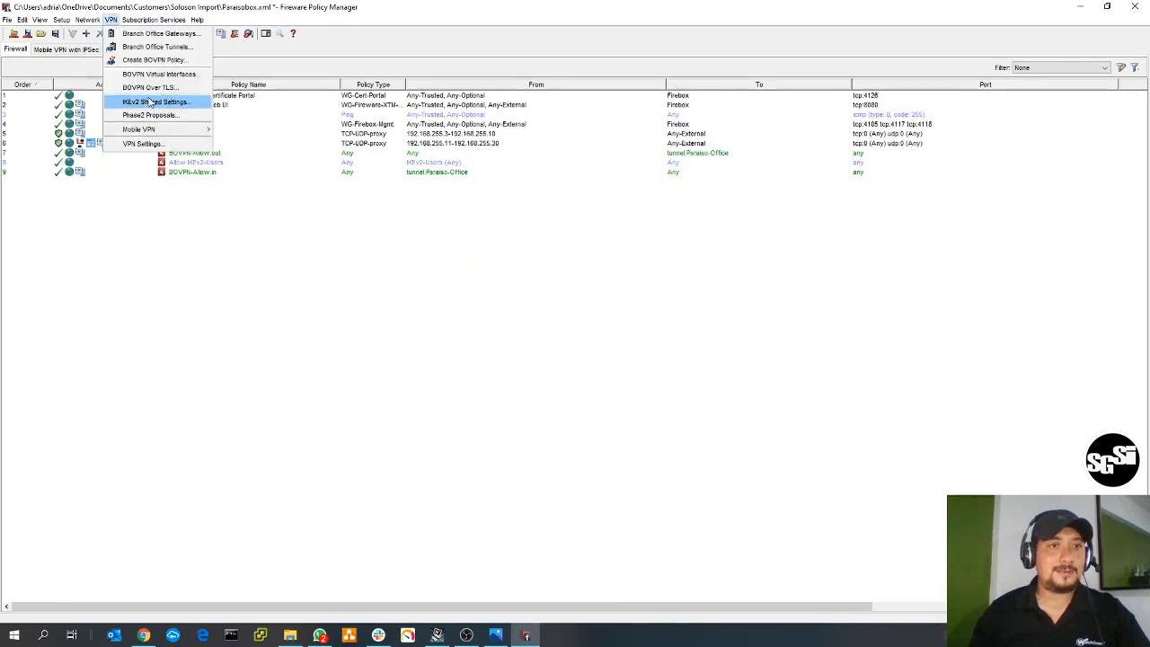
pyautogui.moveTo(144, 129)
pyautogui.click(237, 147)
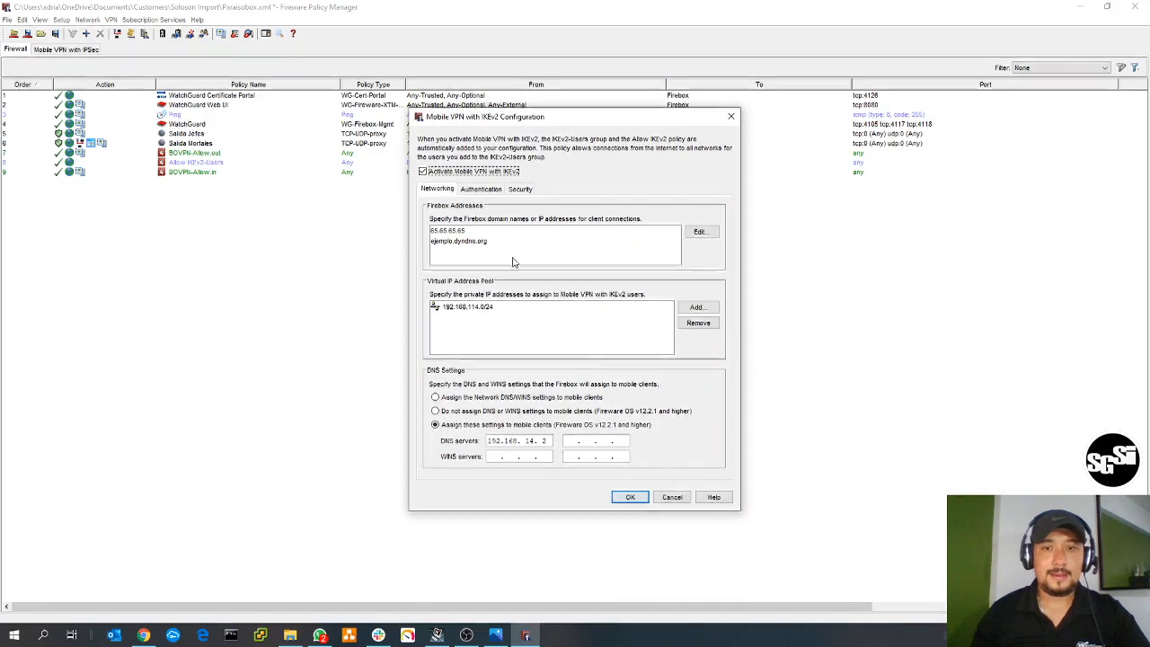
pyautogui.click(481, 188)
pyautogui.click(527, 189)
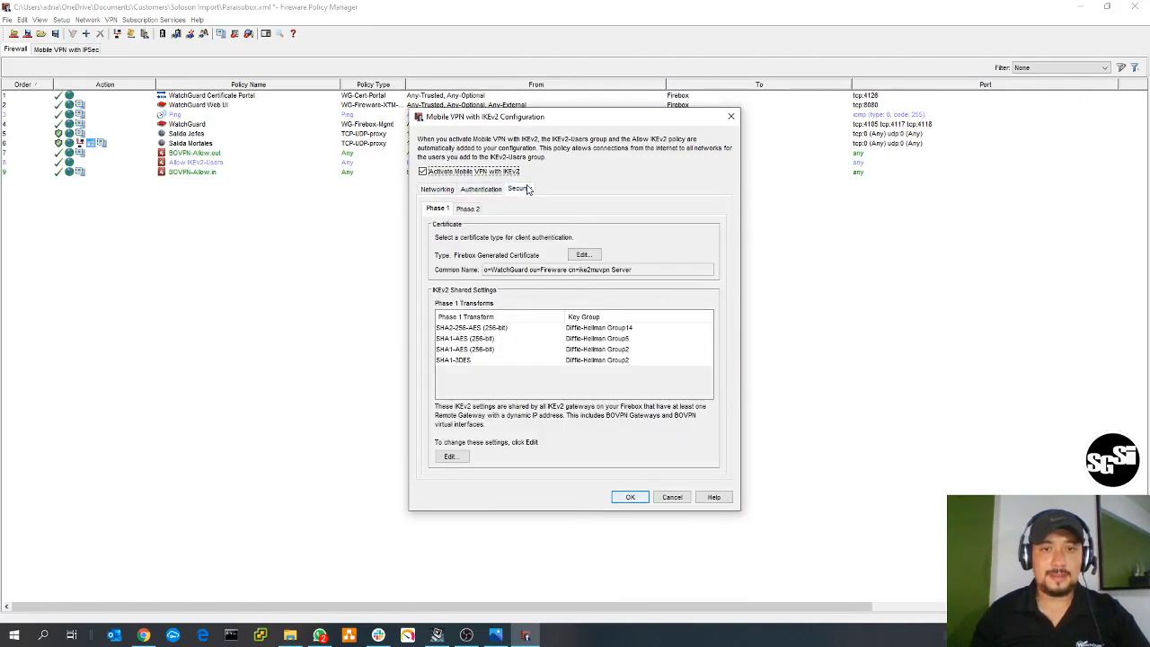
pyautogui.click(467, 190)
pyautogui.click(441, 192)
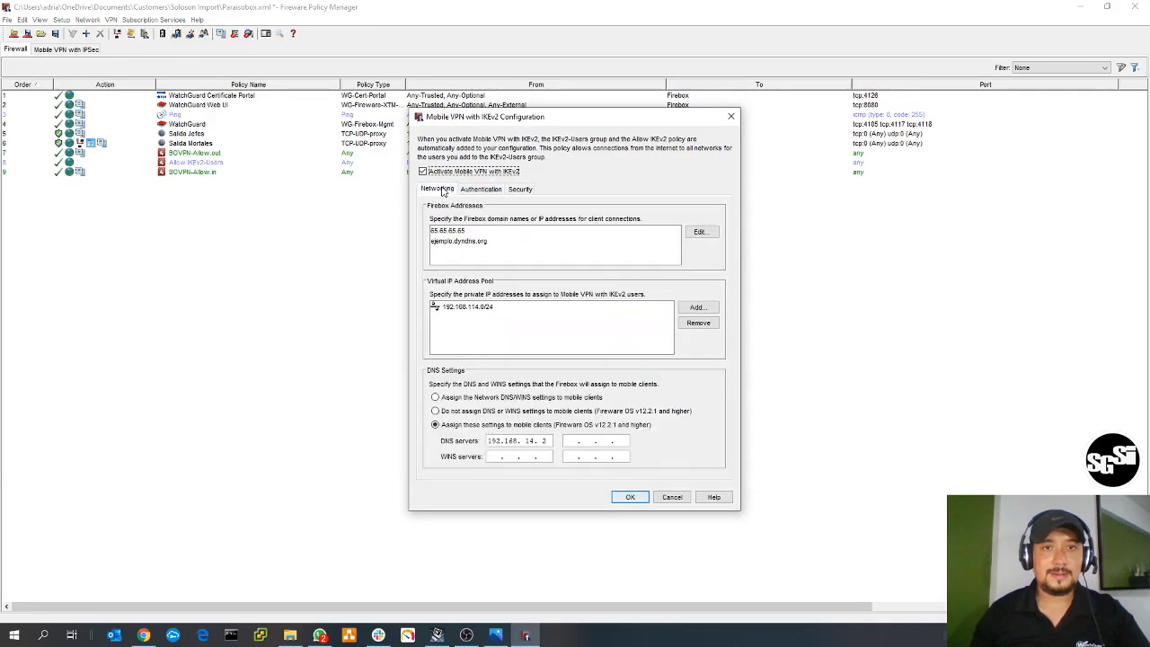
pyautogui.click(731, 116)
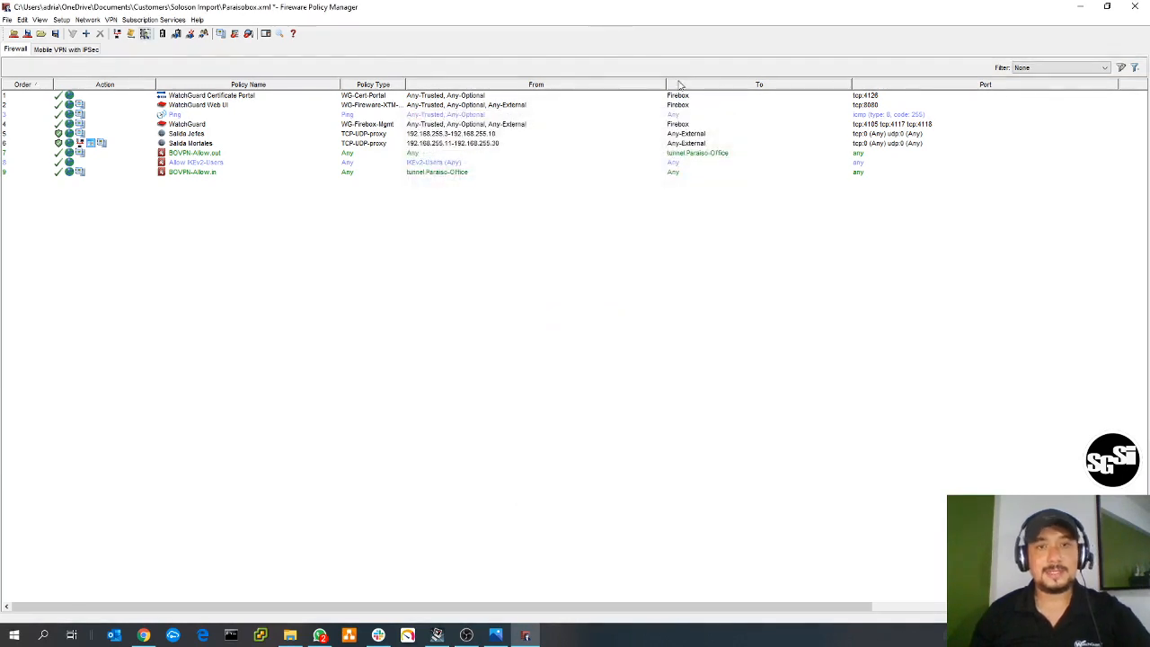
# - Save the configuration to the Firebox at 192.168.255.1 with the administrator passphrase, storing the local file as Paraisobox.xml
pyautogui.hotkey('ctrl', 't')
pyautogui.write('readwrite')
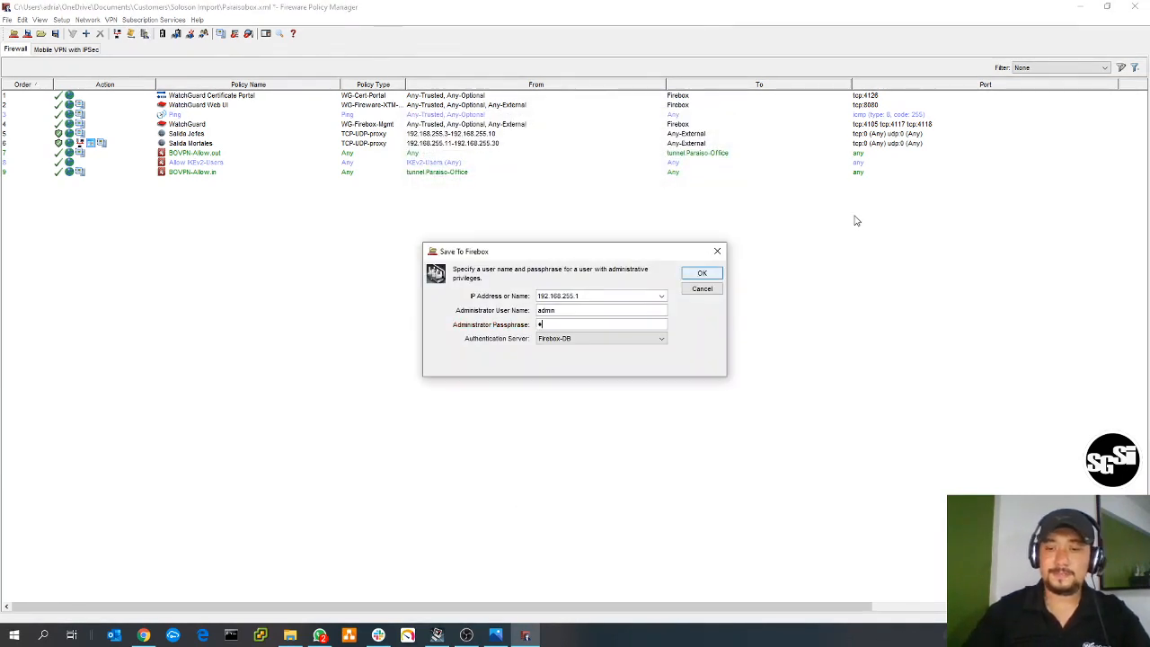
pyautogui.write('••••••')
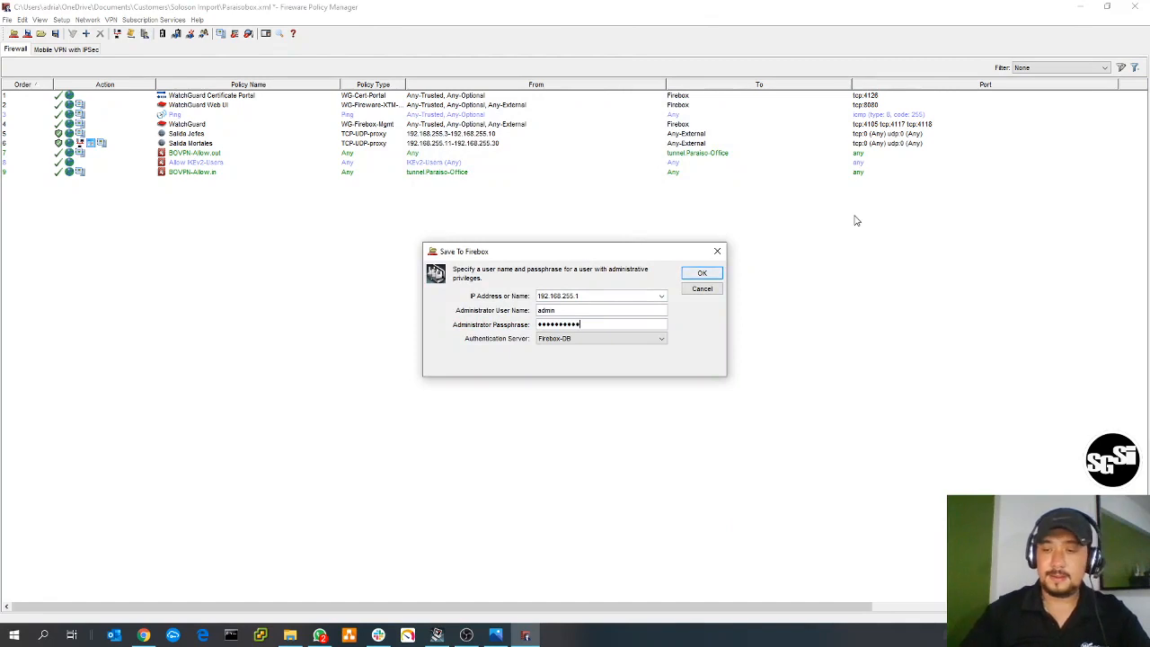
pyautogui.press('Return')
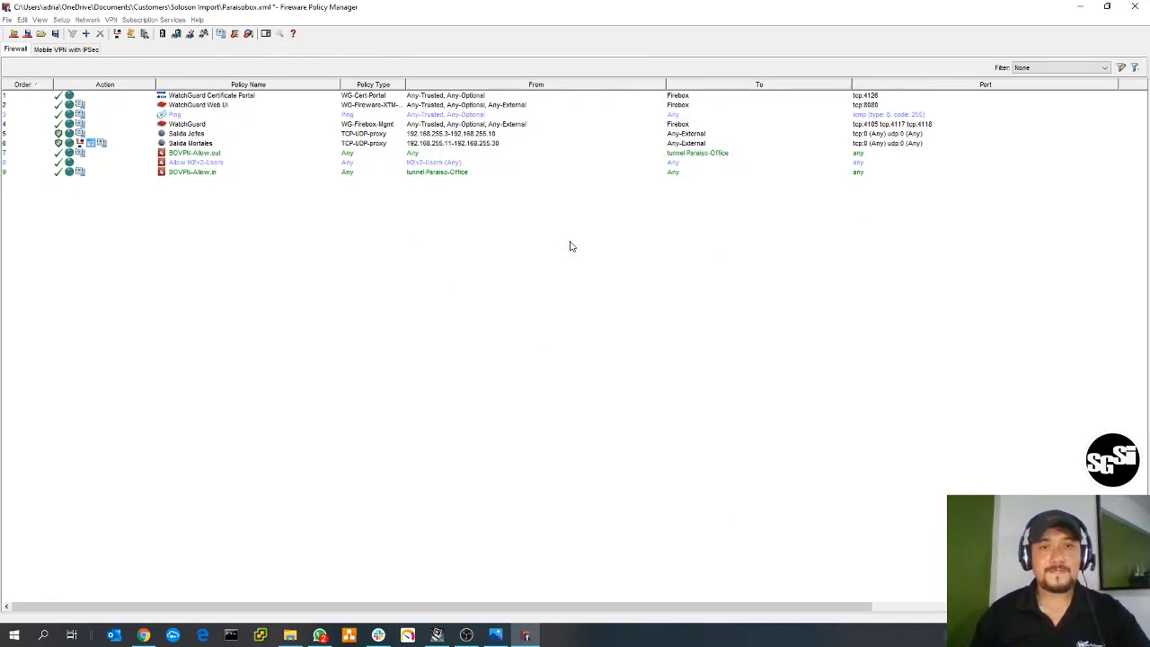
pyautogui.hotkey('ctrl', 's')
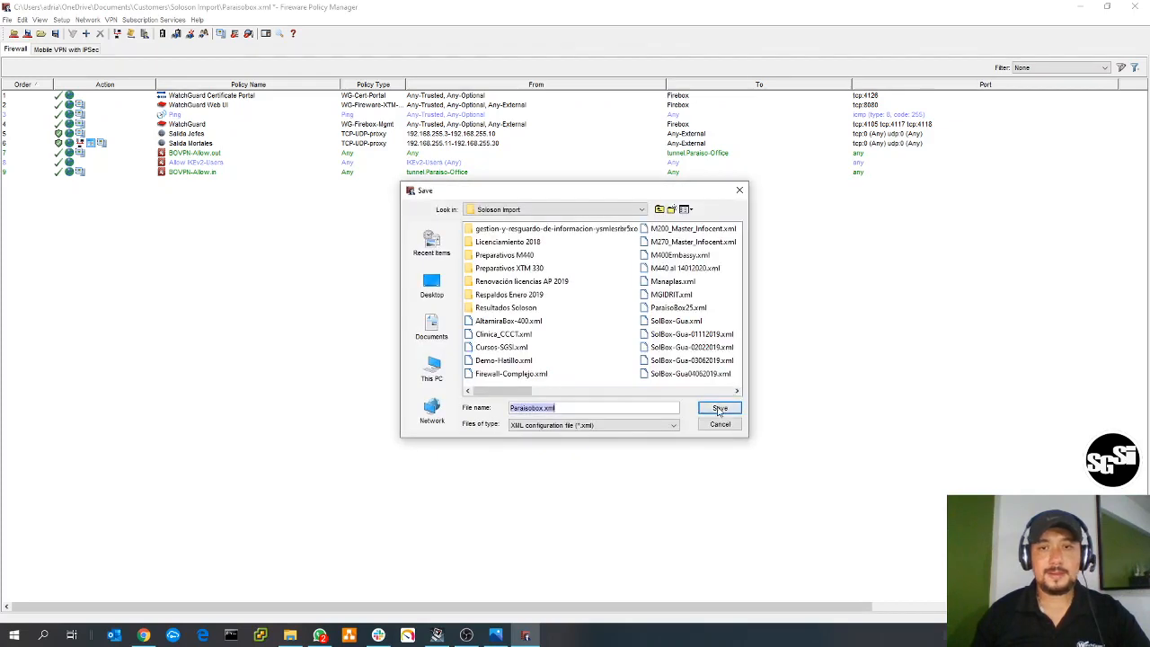
pyautogui.click(719, 399)
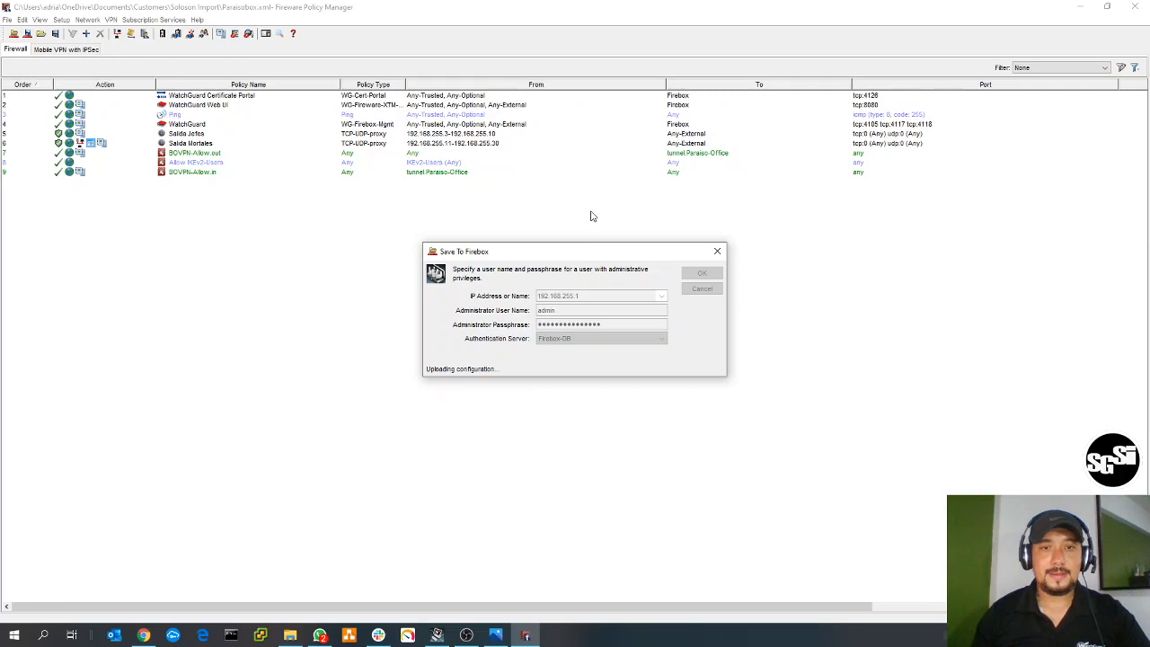
pyautogui.click(582, 330)
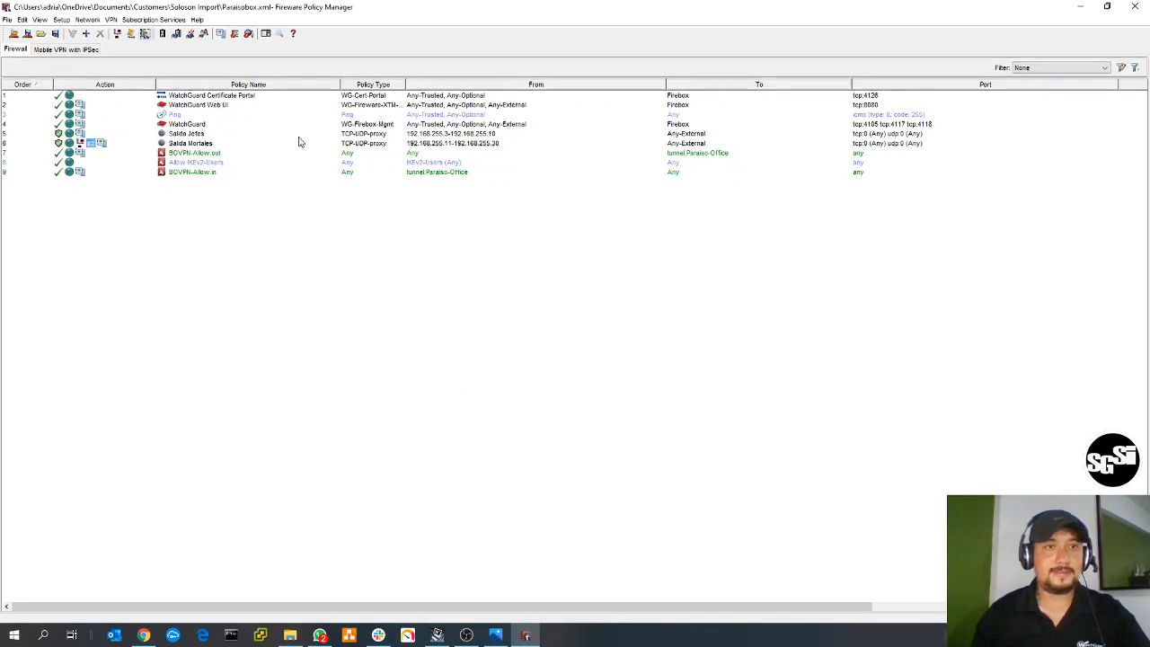
# - Examine the general VPN settings and the IKEv2 shared settings, cancelling out of each
pyautogui.click(111, 19)
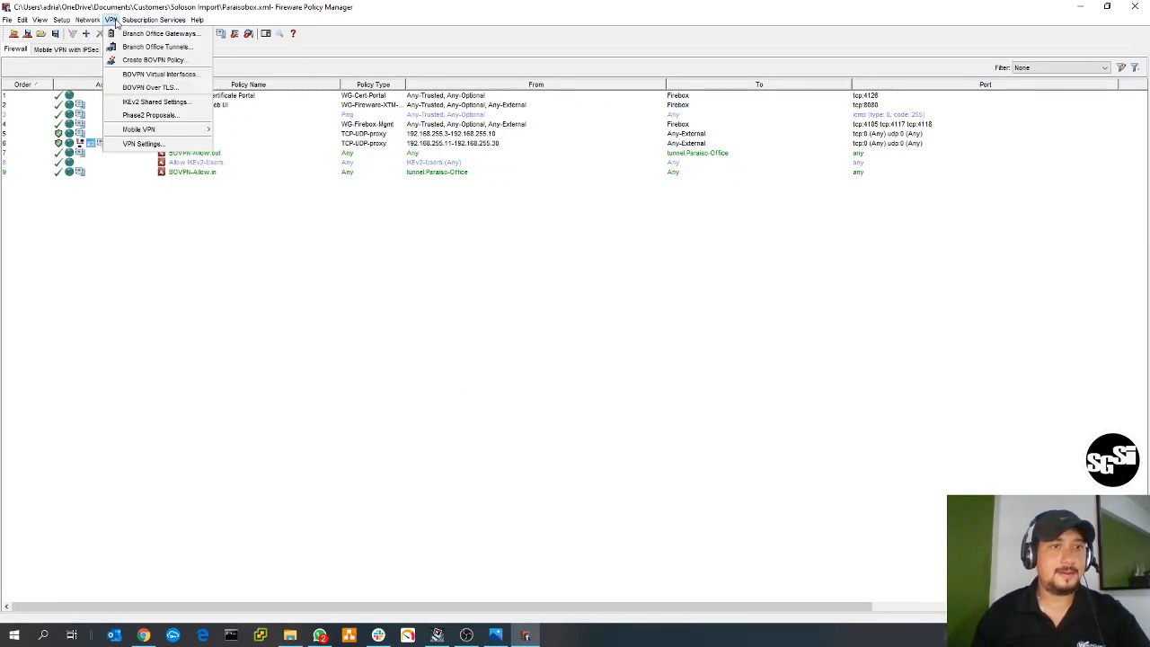
pyautogui.click(144, 143)
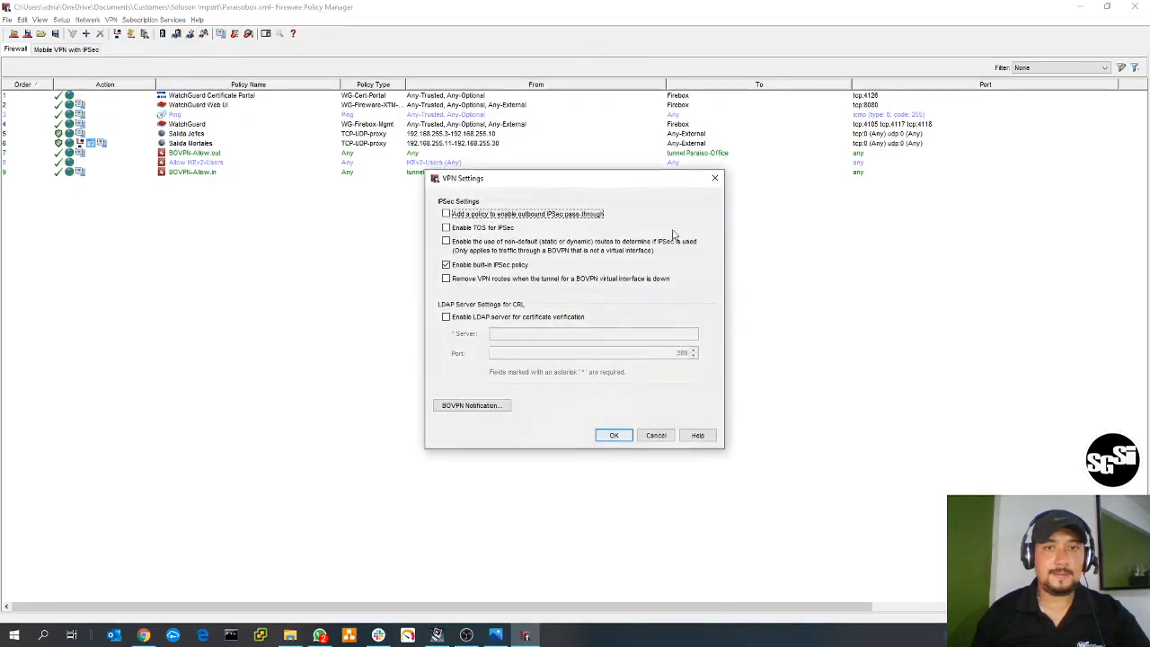
pyautogui.click(656, 435)
pyautogui.click(111, 19)
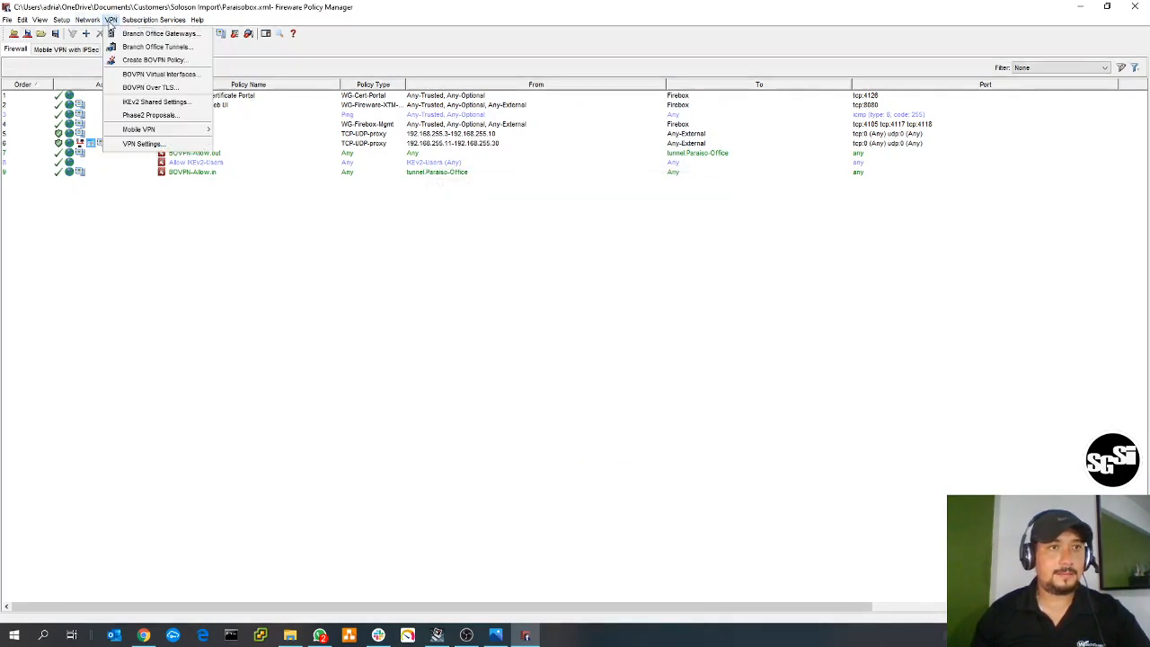
pyautogui.click(180, 143)
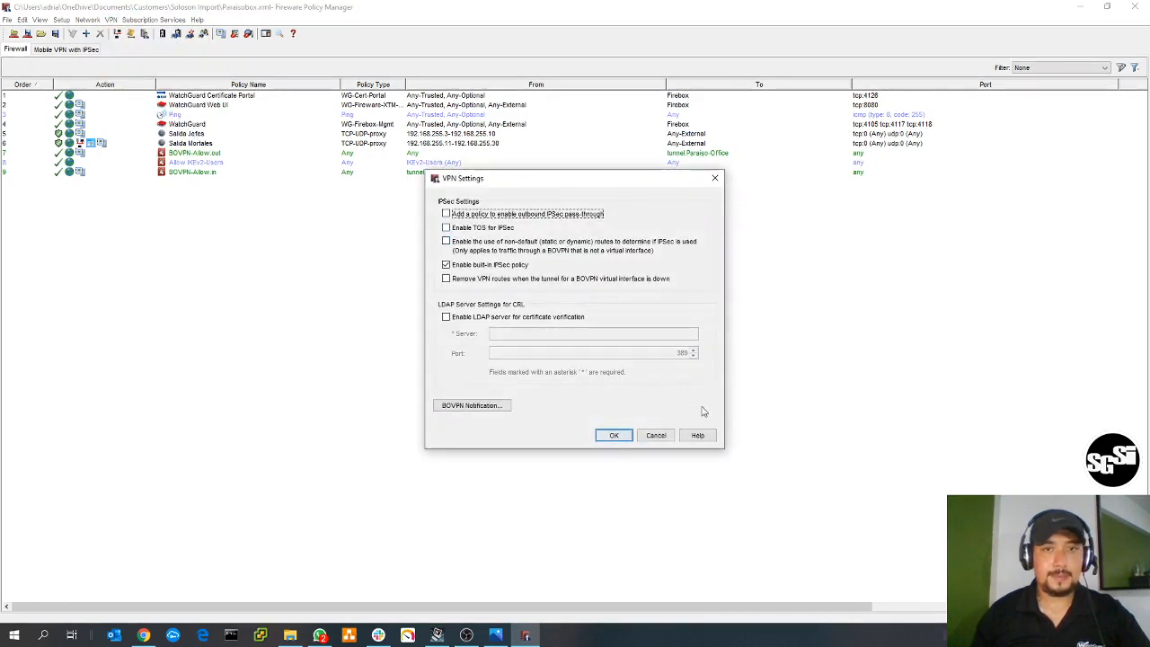
pyautogui.click(656, 435)
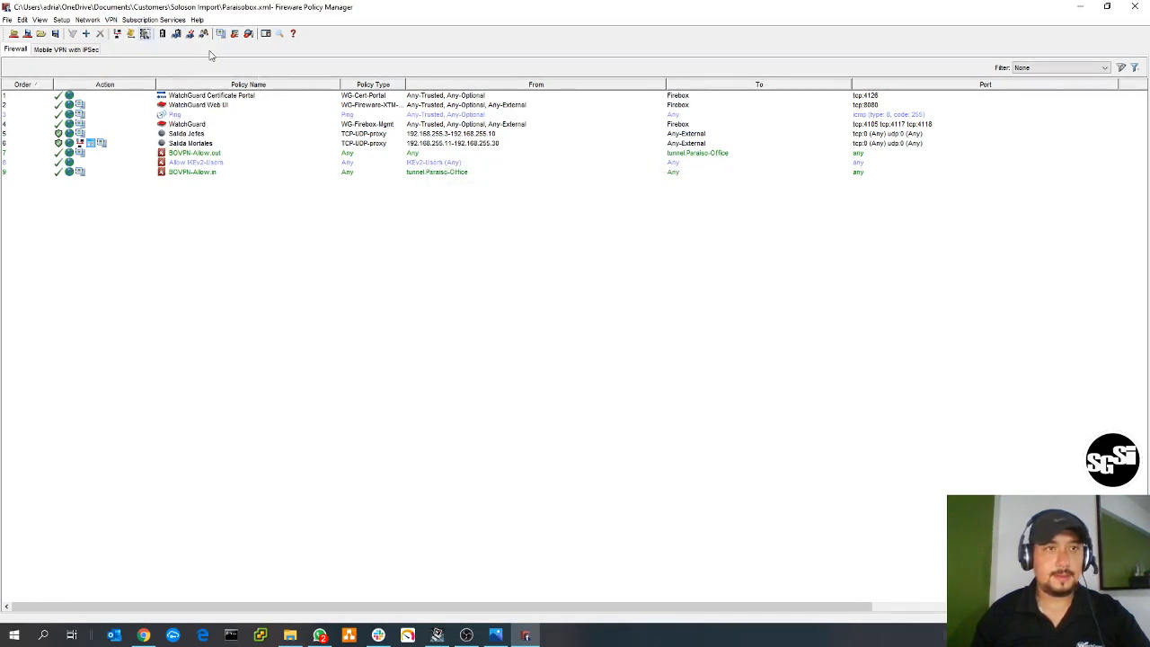
pyautogui.click(112, 19)
pyautogui.moveTo(182, 132)
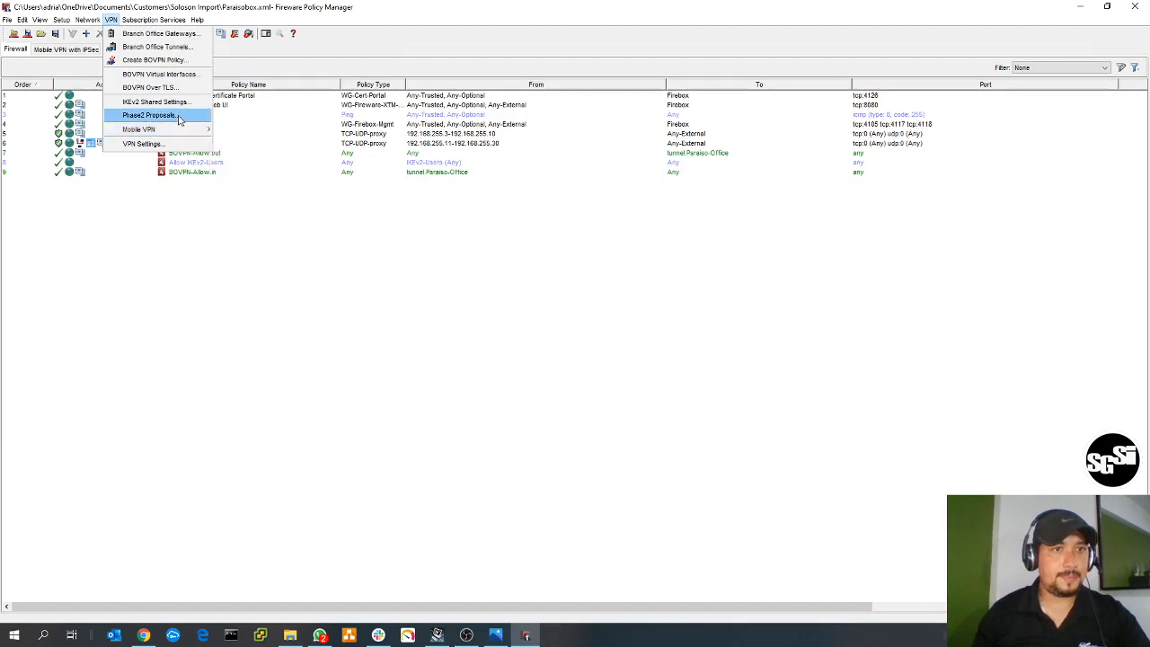
pyautogui.click(179, 102)
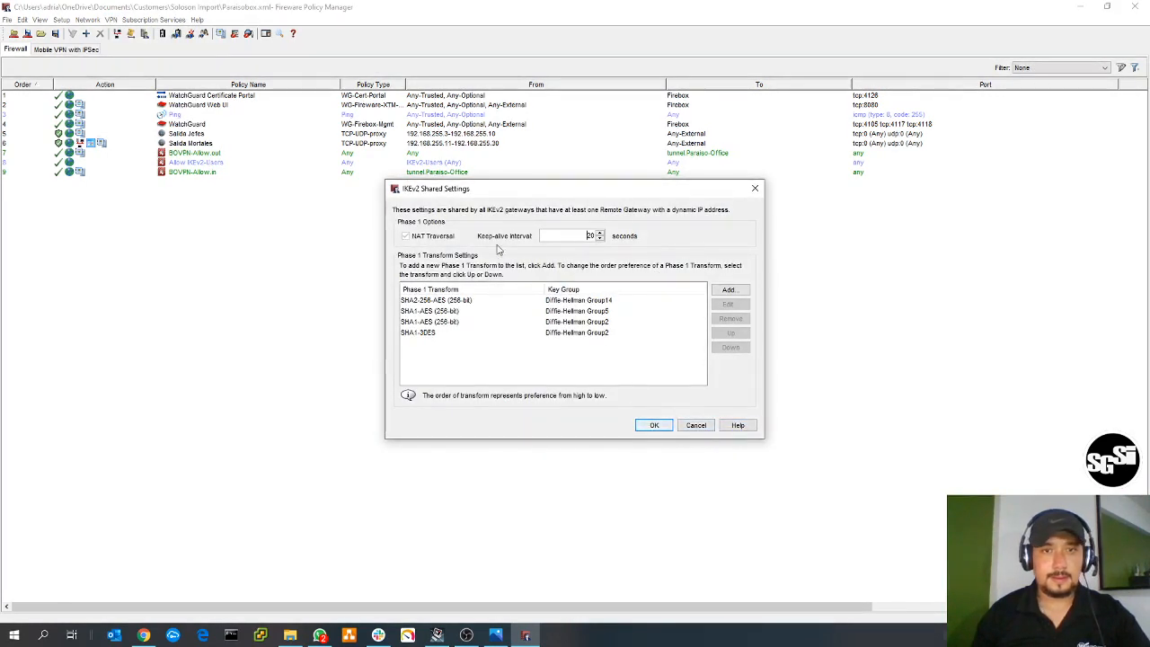
pyautogui.click(697, 425)
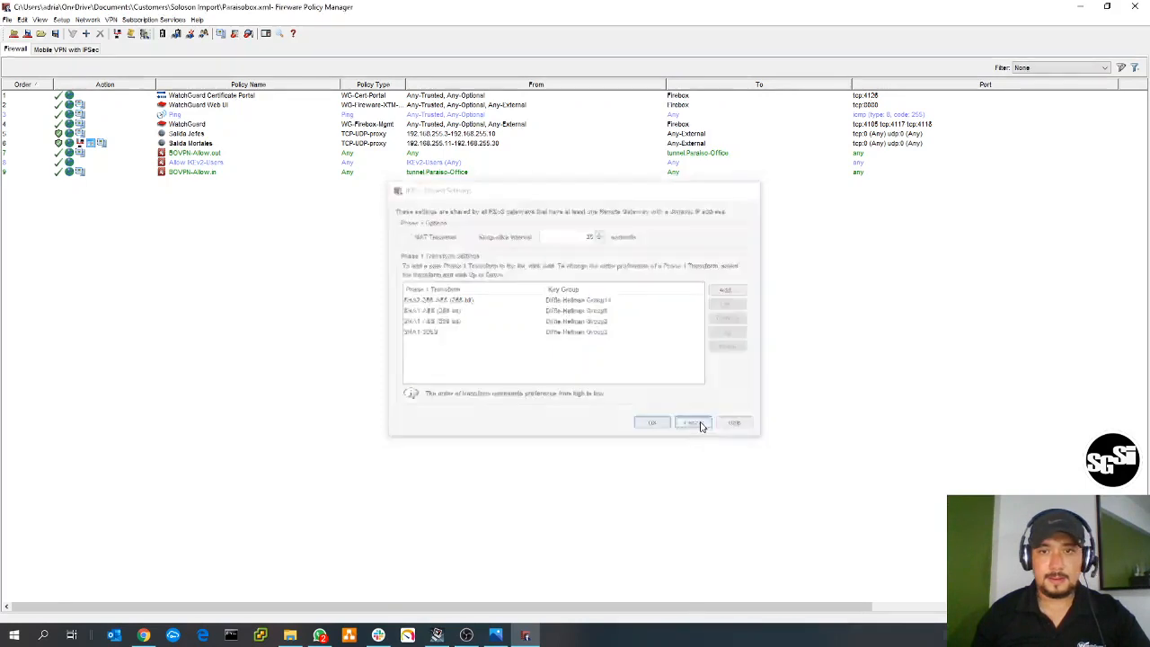
pyautogui.click(112, 20)
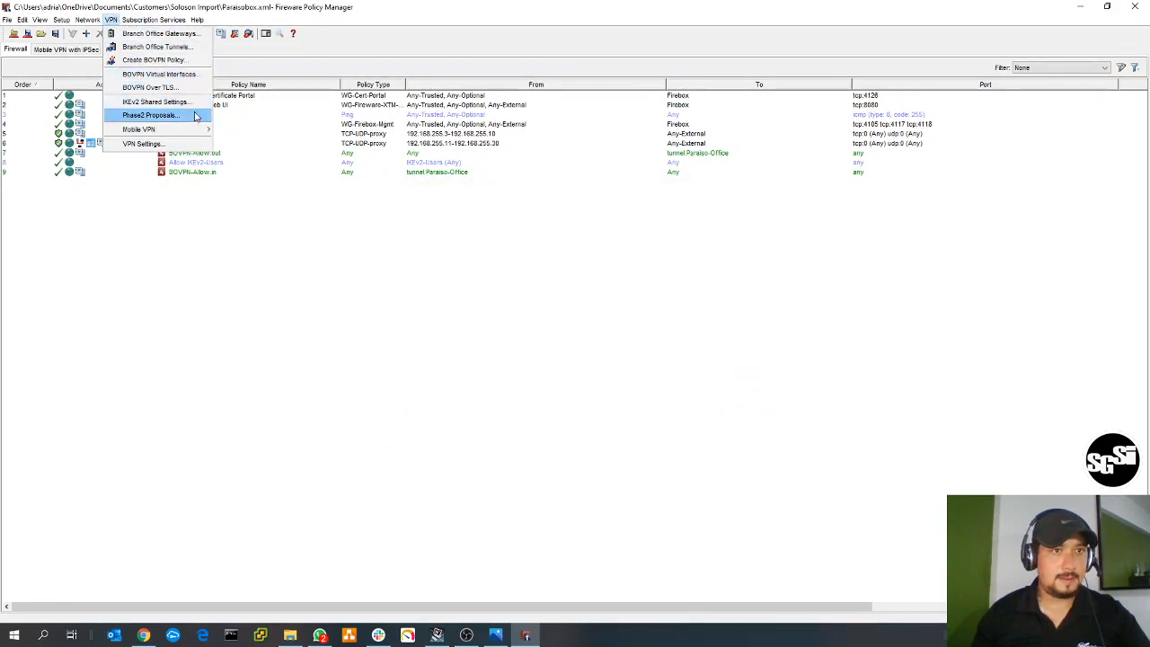
pyautogui.moveTo(189, 133)
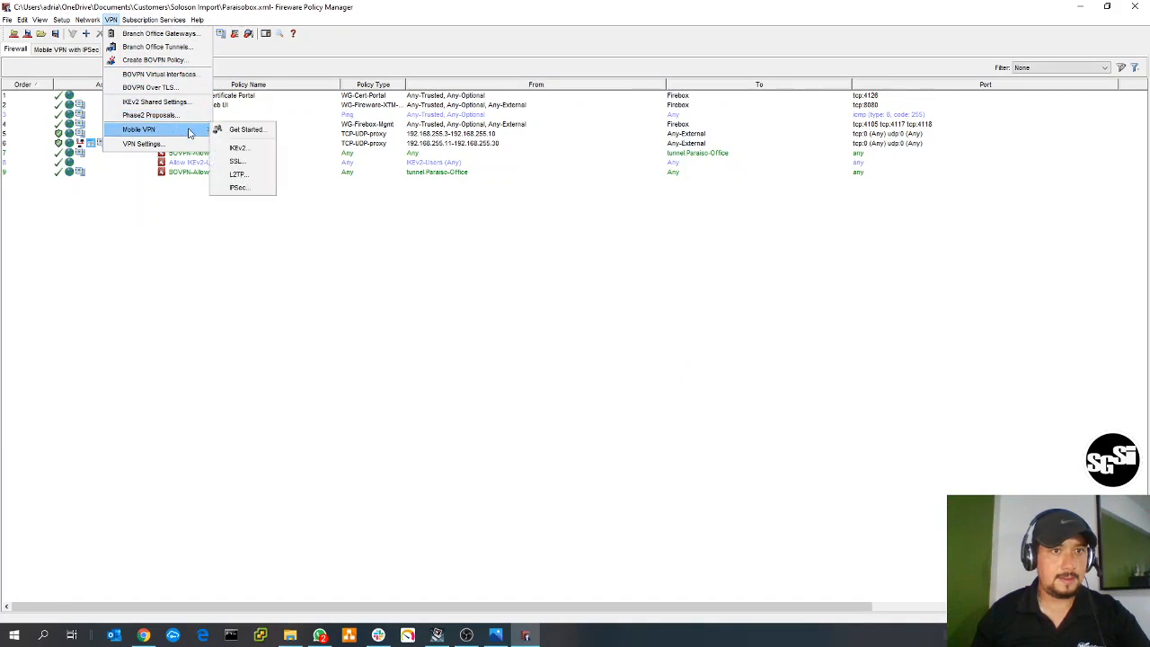
pyautogui.click(238, 131)
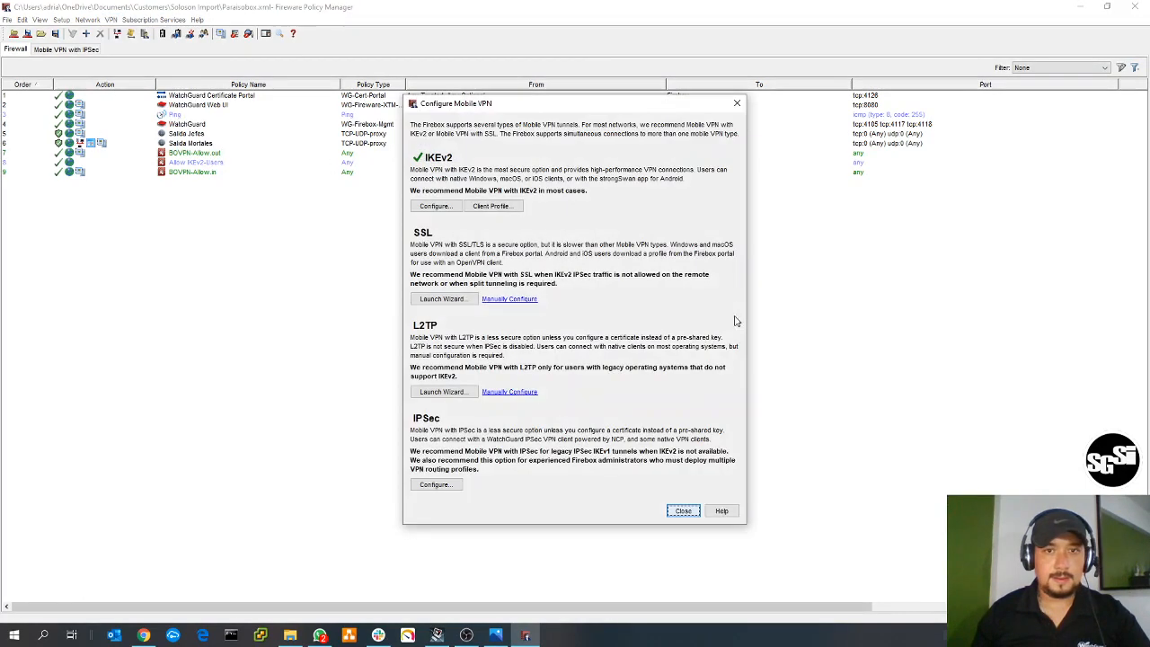
pyautogui.click(737, 103)
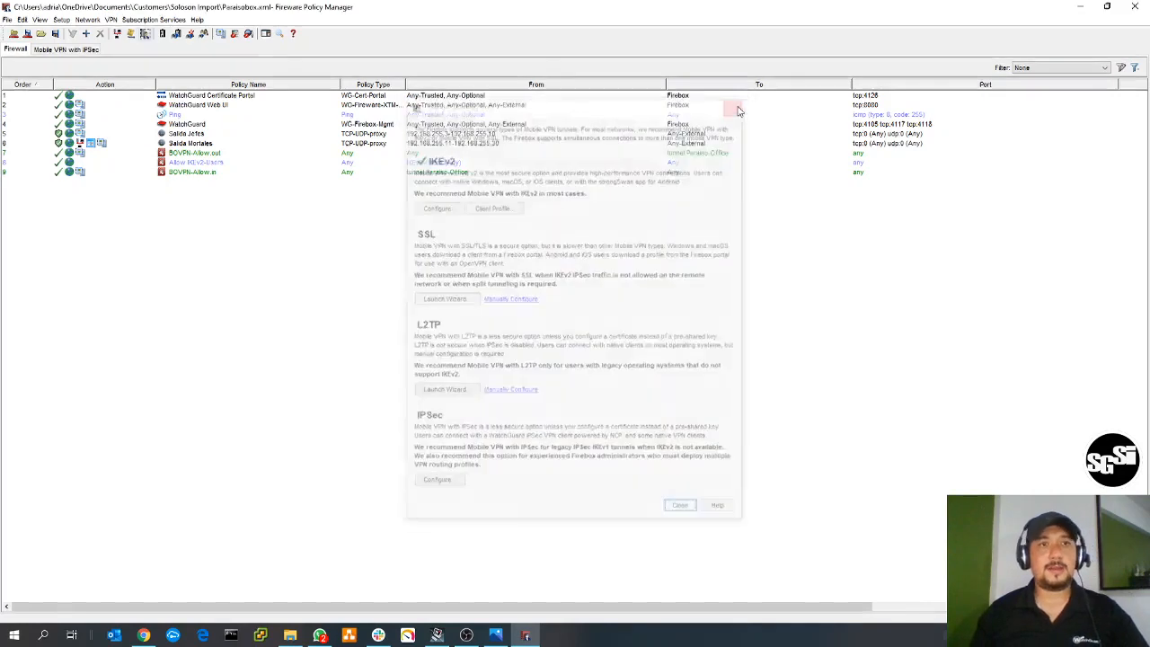
# - Start downloading the Mobile VPN with IKEv2 client profile, choosing the Desktop as the location for WG IKEv2.tgz
pyautogui.click(111, 20)
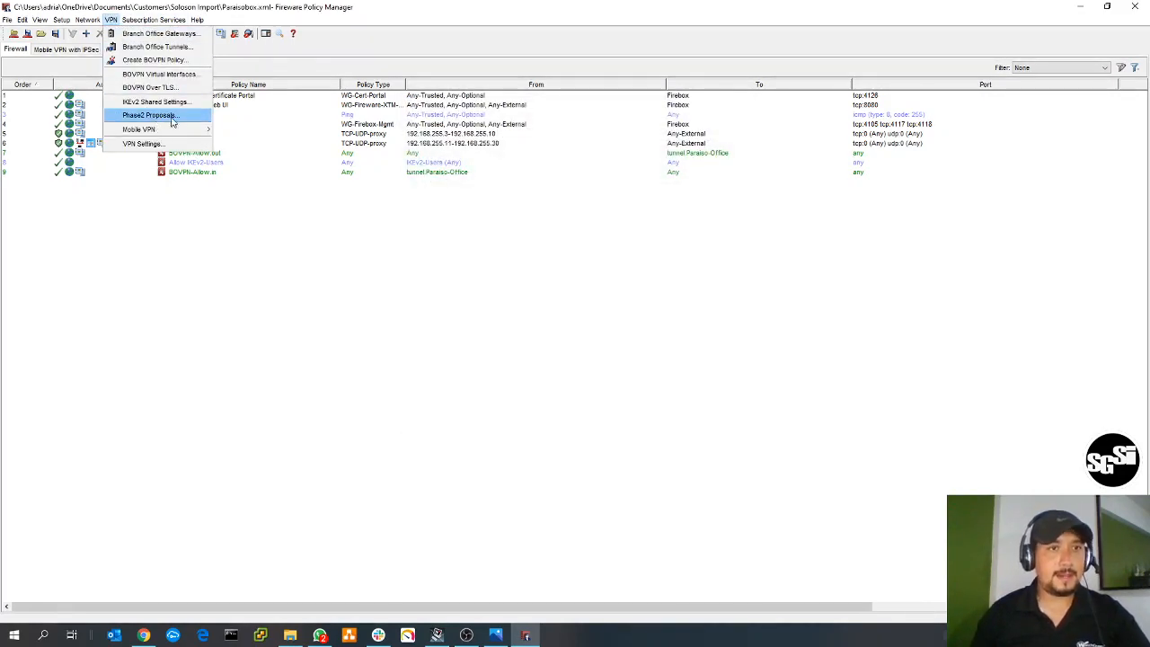
pyautogui.moveTo(179, 134)
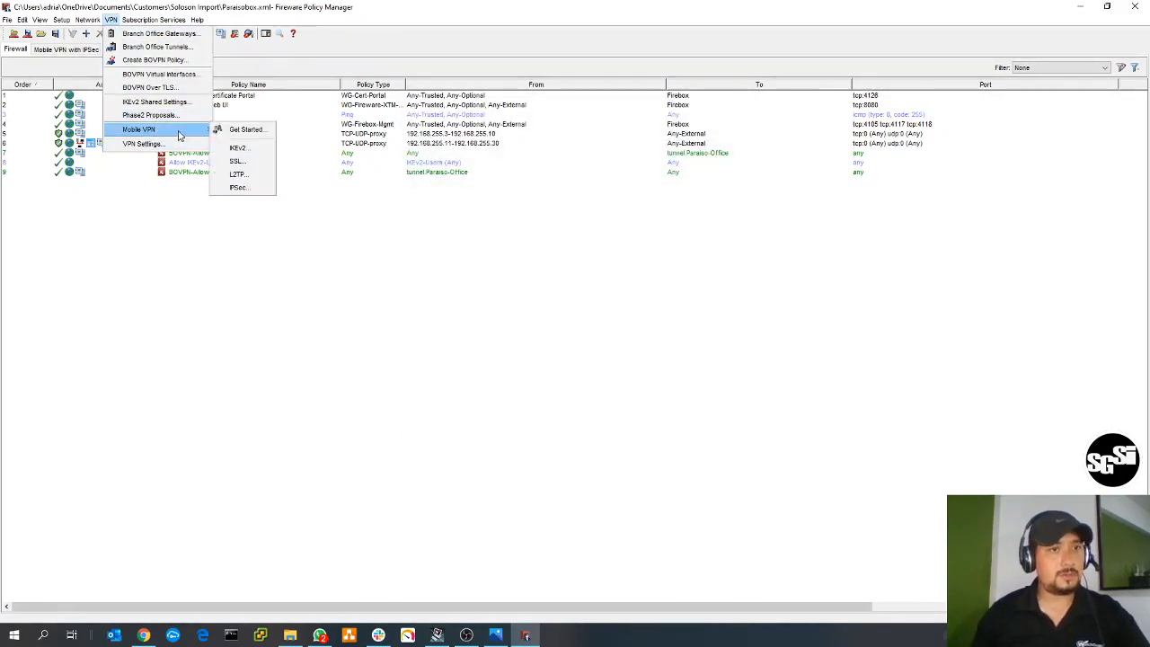
pyautogui.click(241, 130)
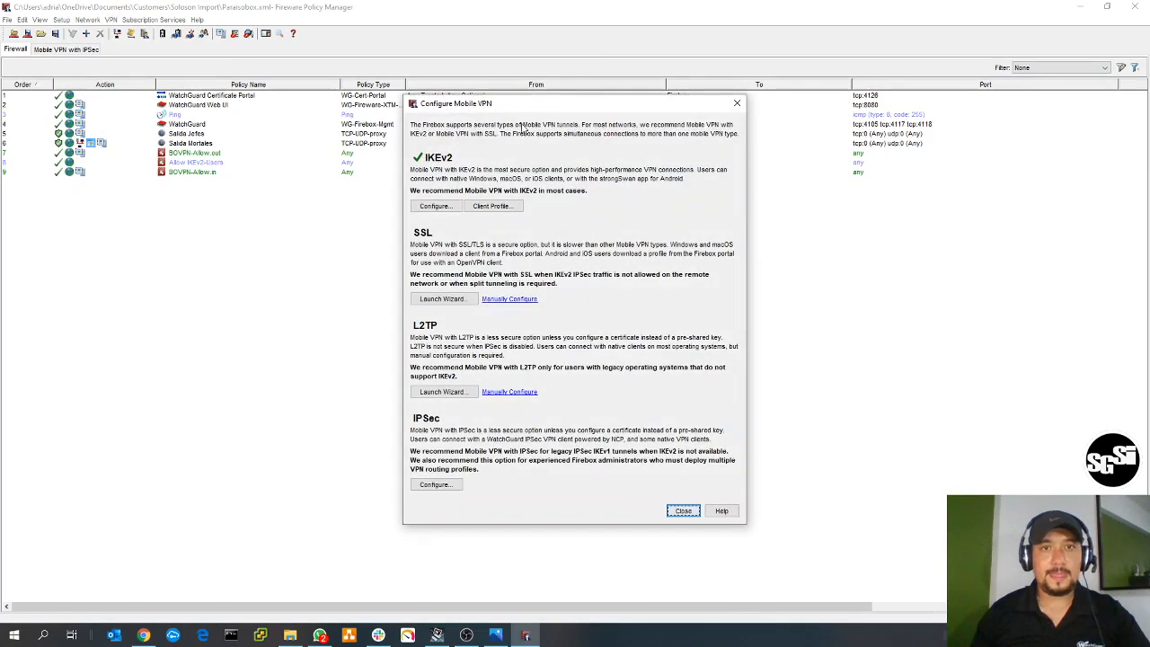
pyautogui.moveTo(544, 108); pyautogui.dragTo(550, 90)
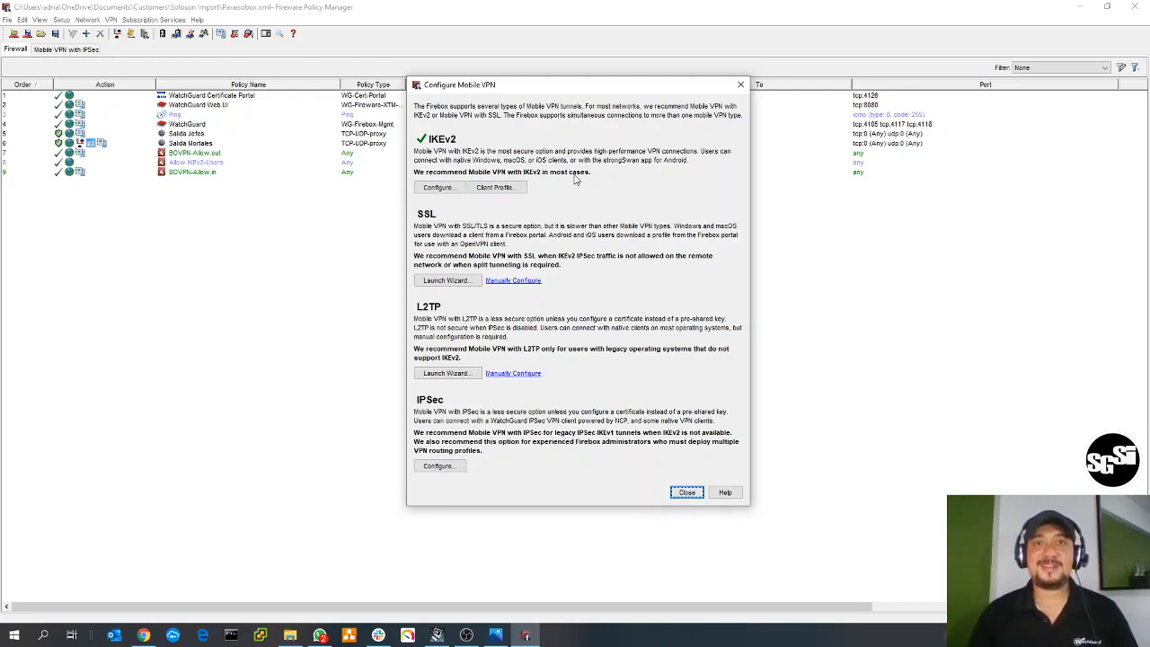
pyautogui.click(513, 190)
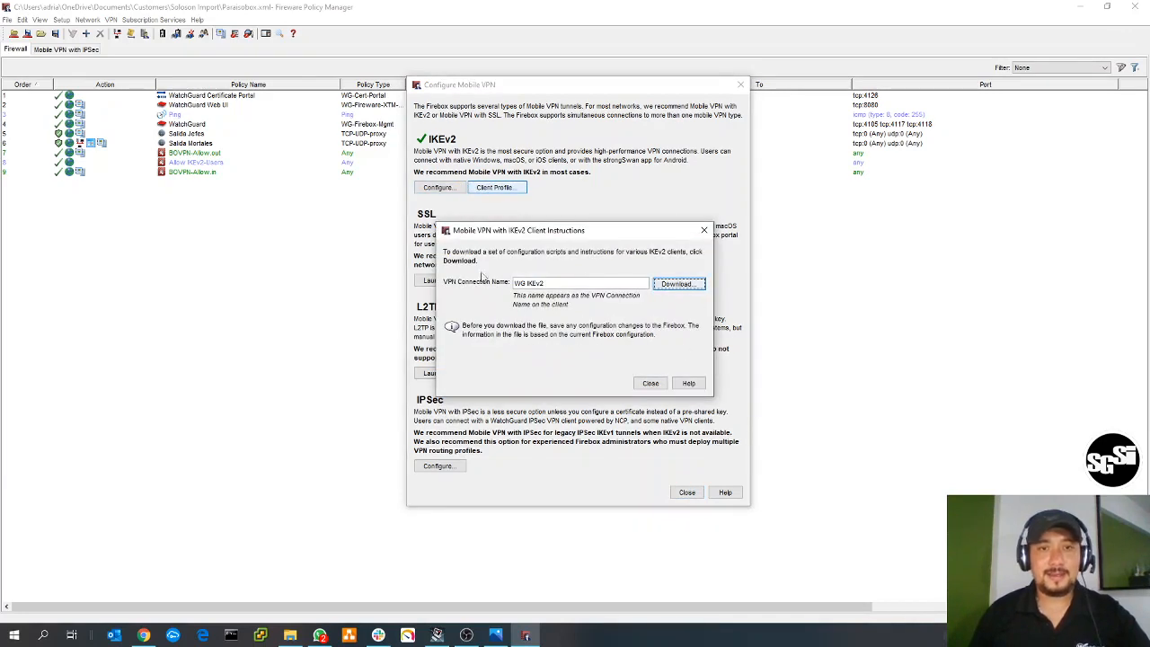
pyautogui.click(679, 286)
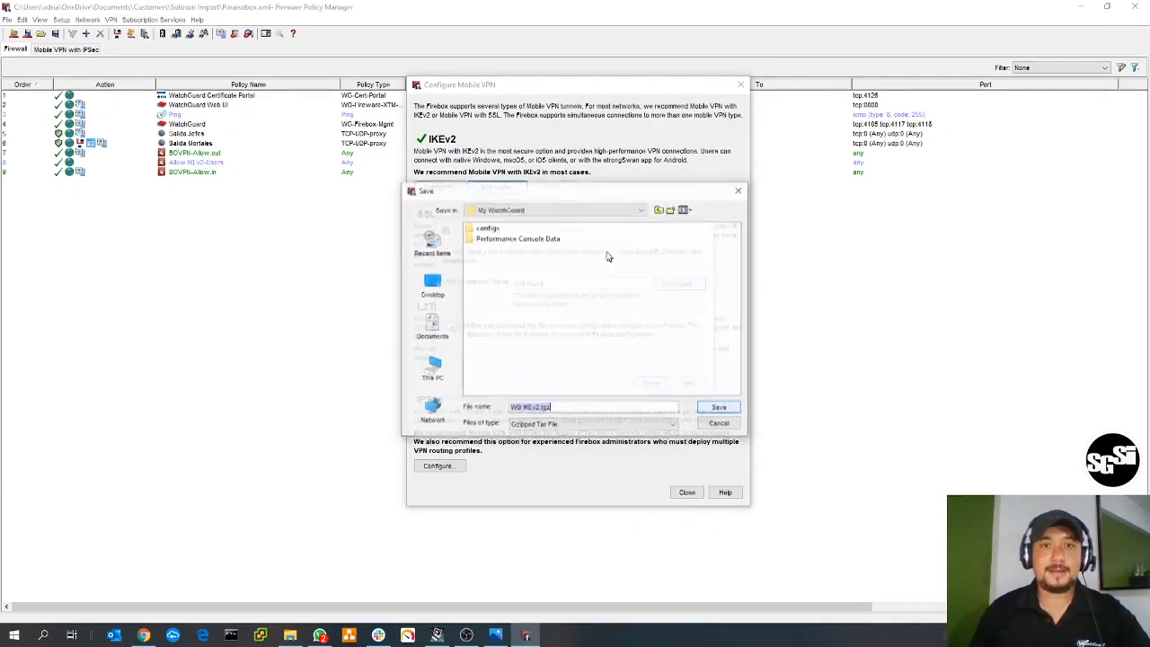
pyautogui.click(431, 288)
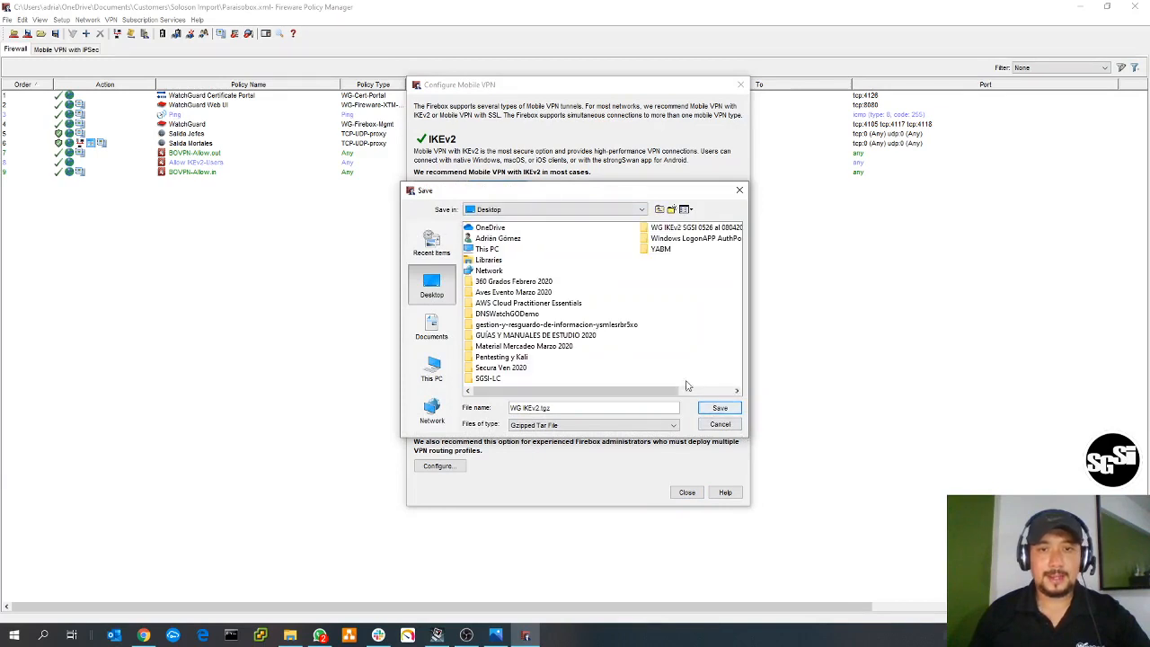
pyautogui.click(719, 408)
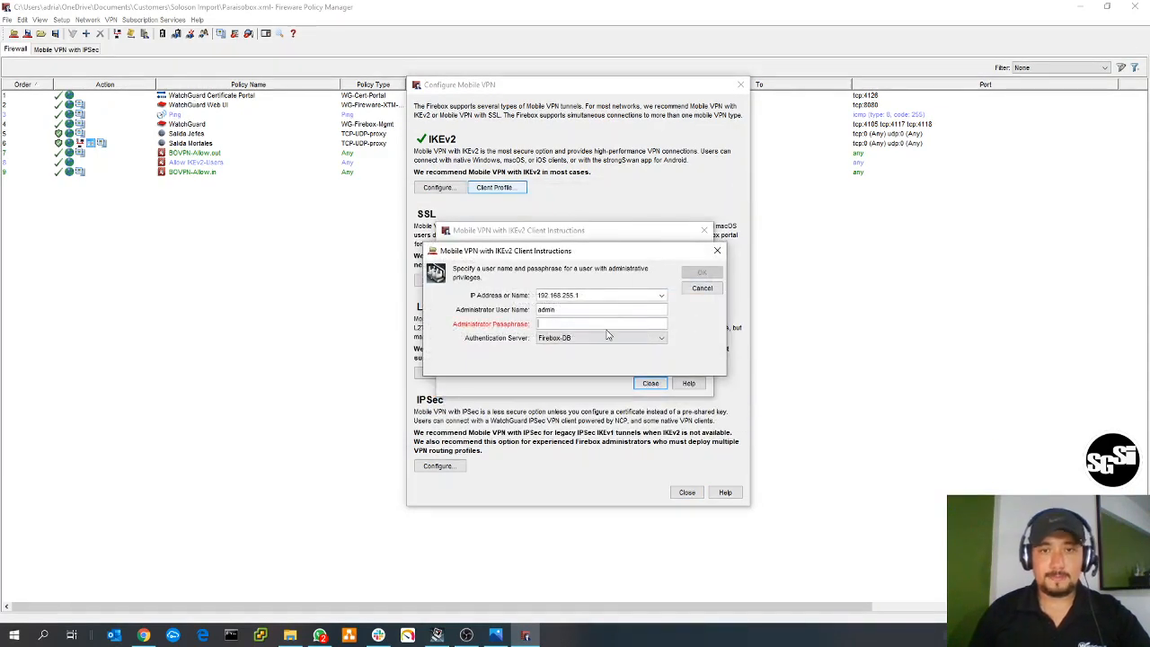
# - Authorize the client profile download with the administrator passphrase, and close the Mobile VPN configuration
pyautogui.write('••••••••••')
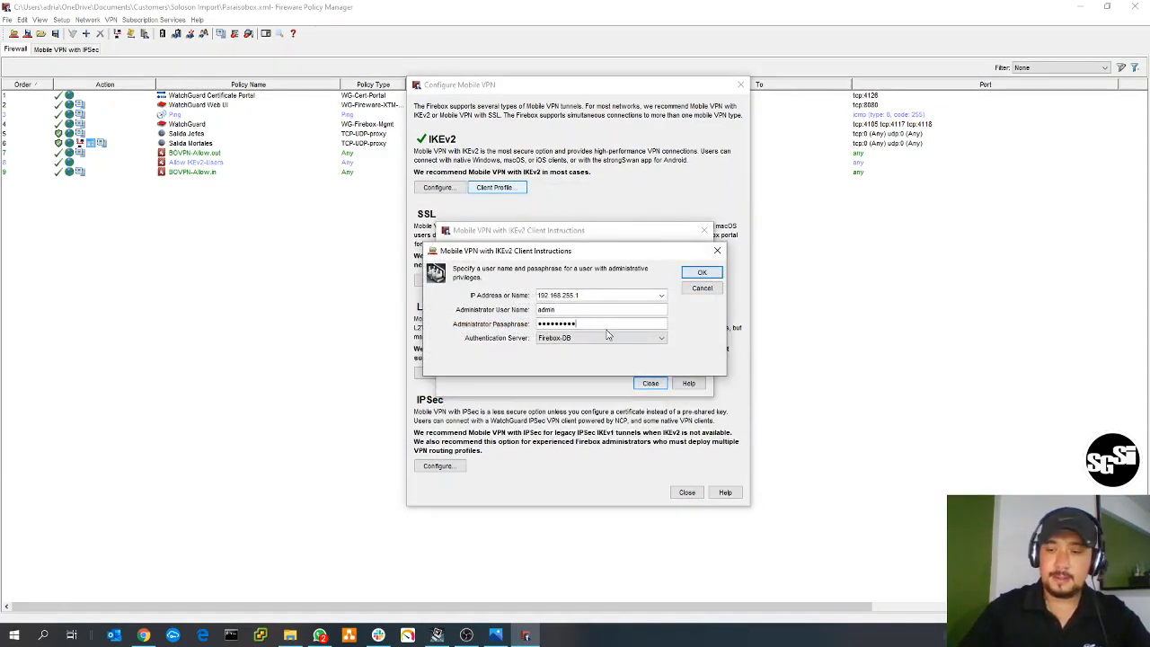
pyautogui.write('•••')
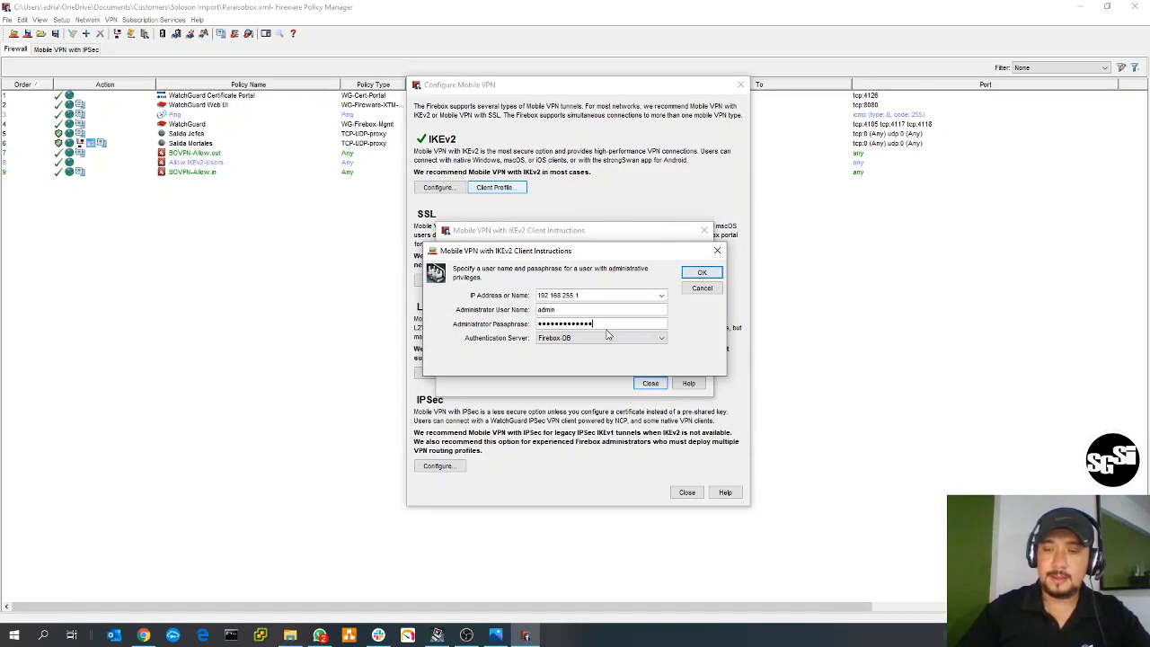
pyautogui.press('Return')
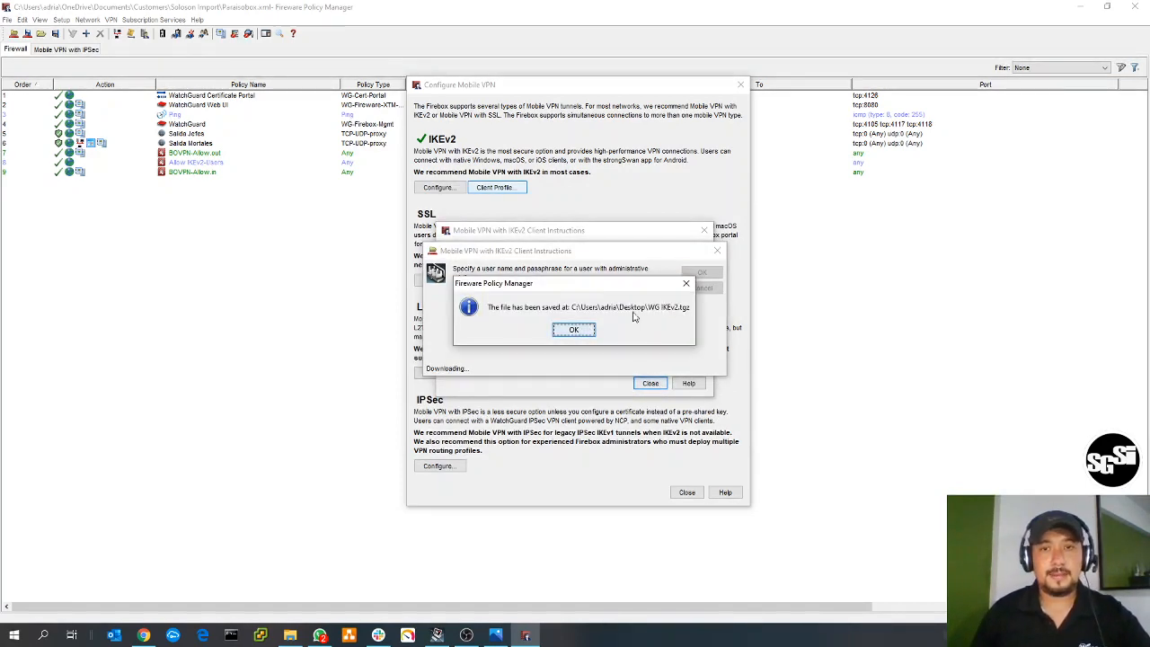
pyautogui.click(573, 329)
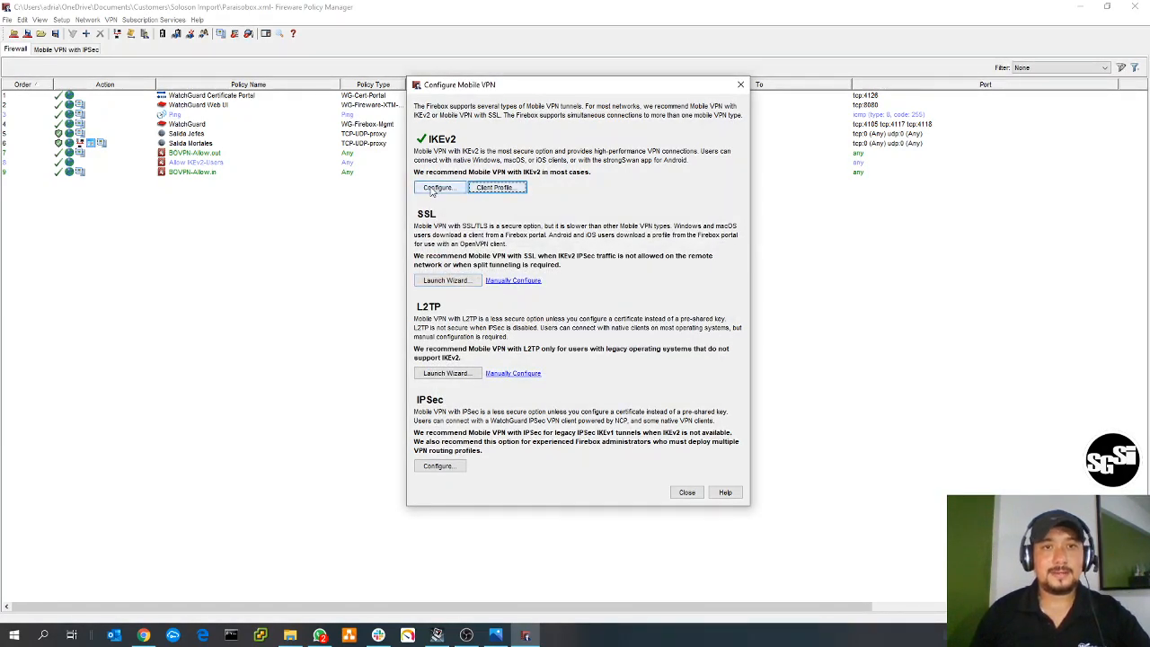
pyautogui.click(688, 492)
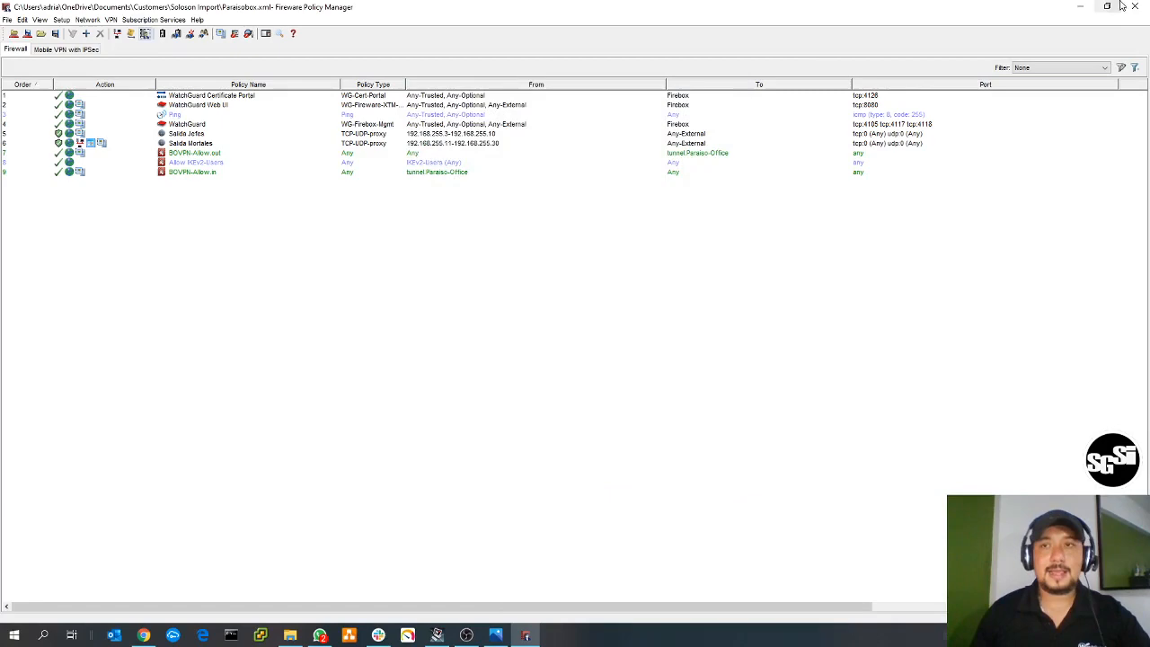
# - Switch to the desktop and extract WG IKEv2.tgz with WinRAR into a WG IKEv2 folder on the Desktop
pyautogui.click(1073, 8)
pyautogui.click(1077, 7)
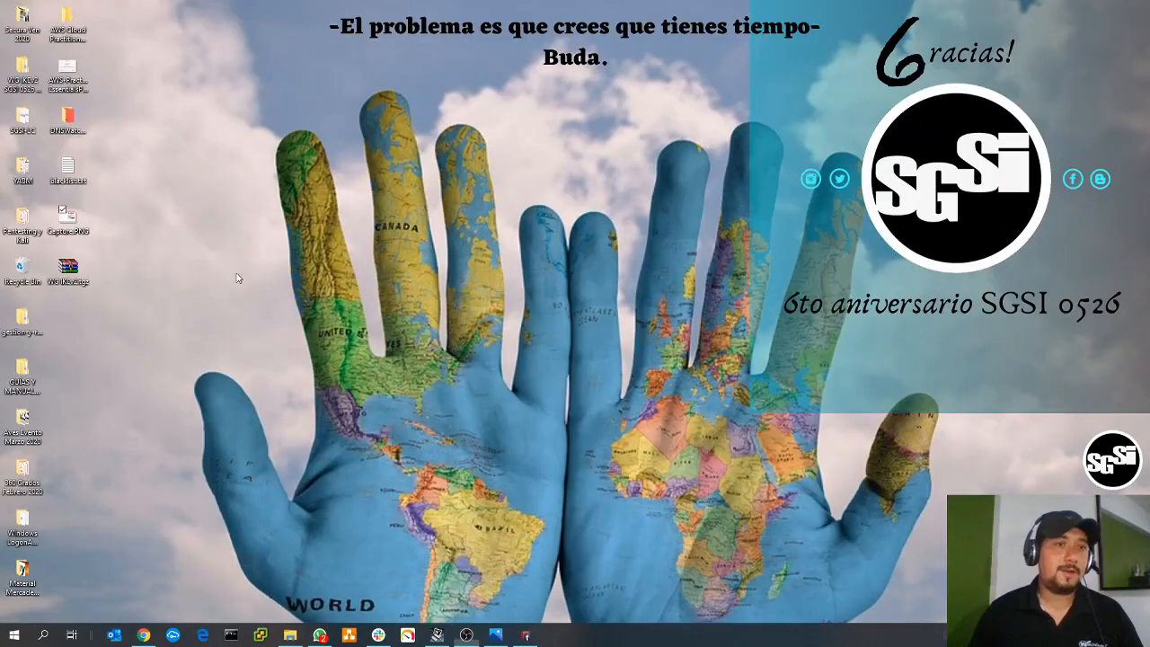
pyautogui.doubleClick(85, 275)
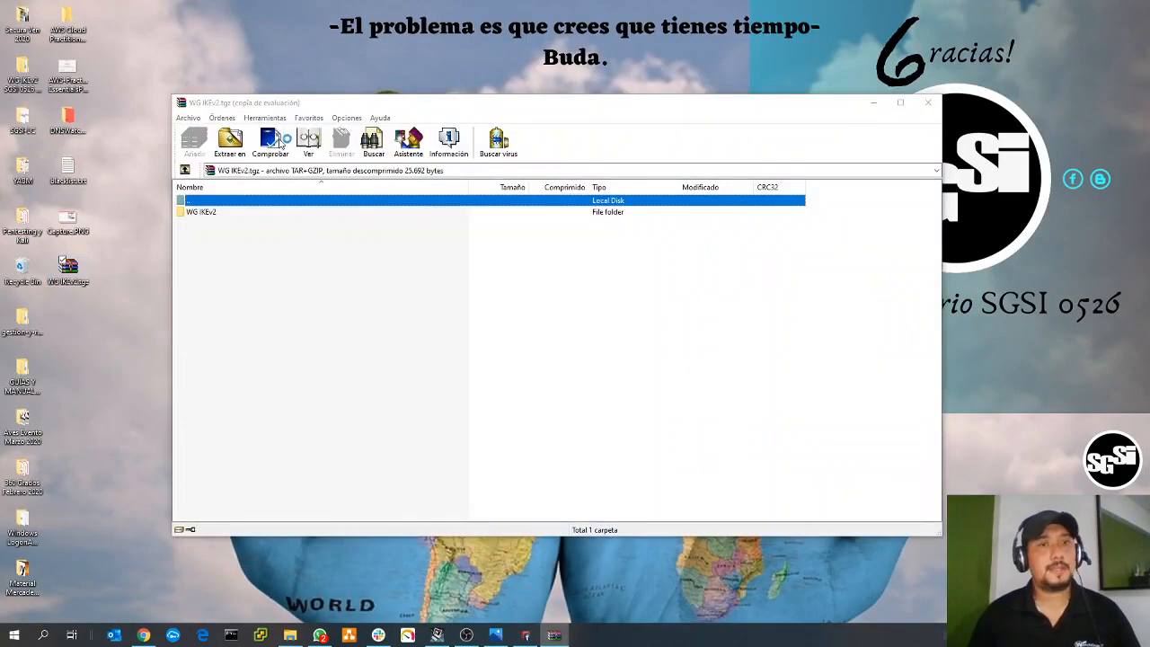
pyautogui.click(280, 144)
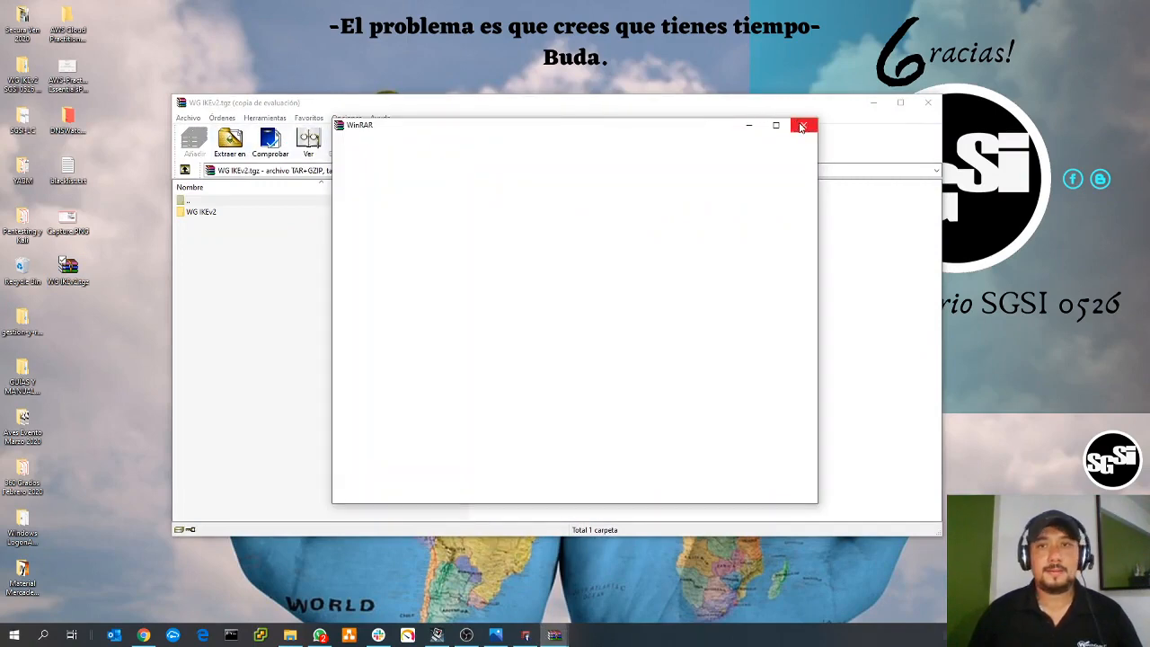
pyautogui.click(805, 123)
pyautogui.click(230, 146)
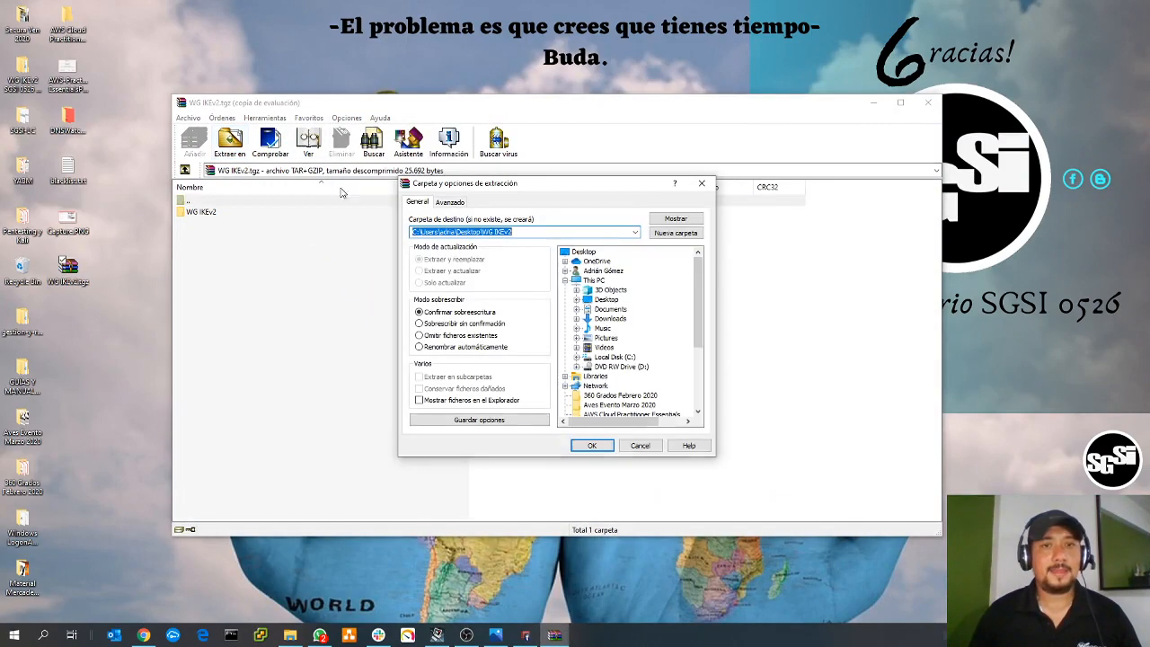
pyautogui.click(593, 445)
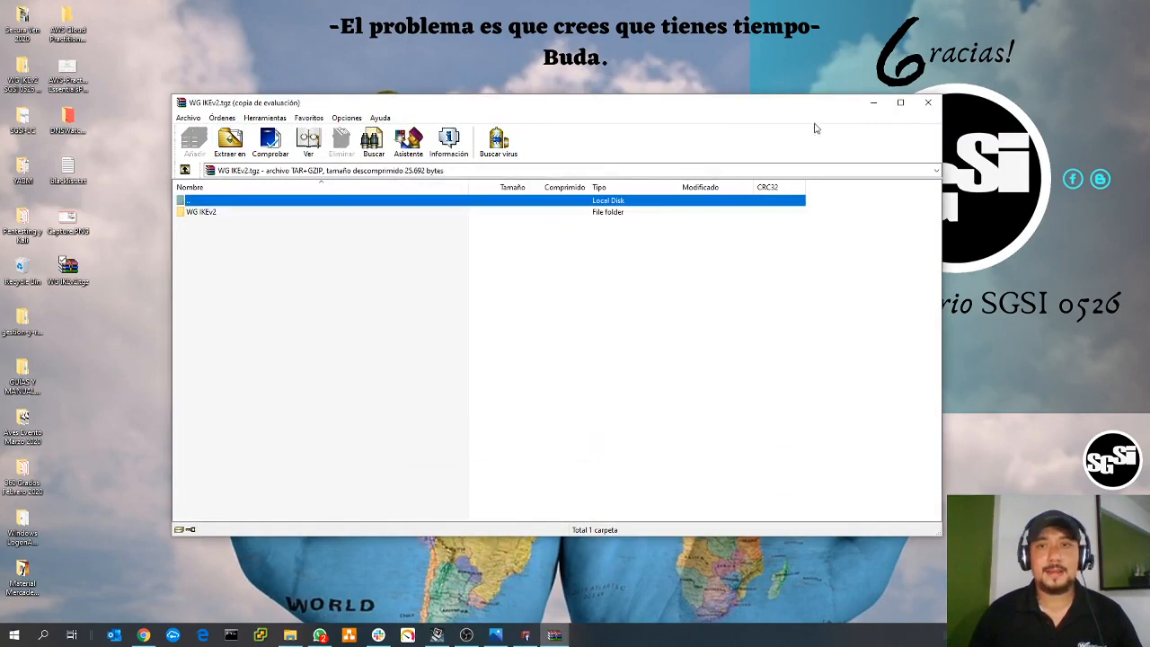
pyautogui.click(929, 104)
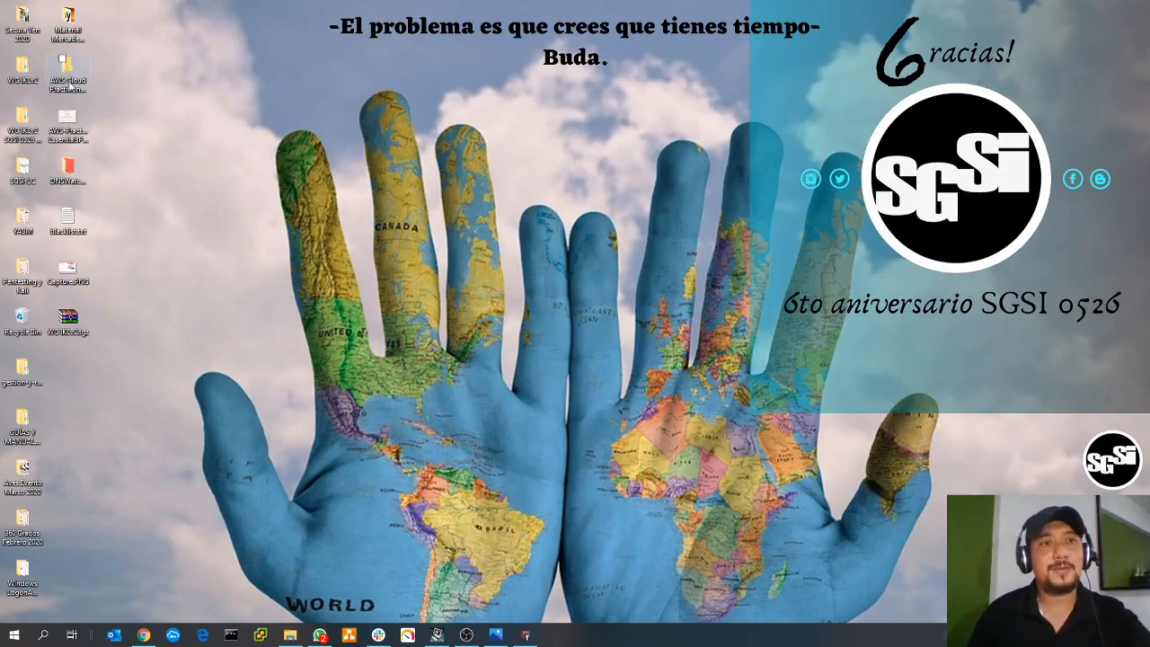
# - Run WG IKEv2.bat from the extracted Windows_8.1_10 folder and allow it administrative privileges
pyautogui.doubleClick(38, 79)
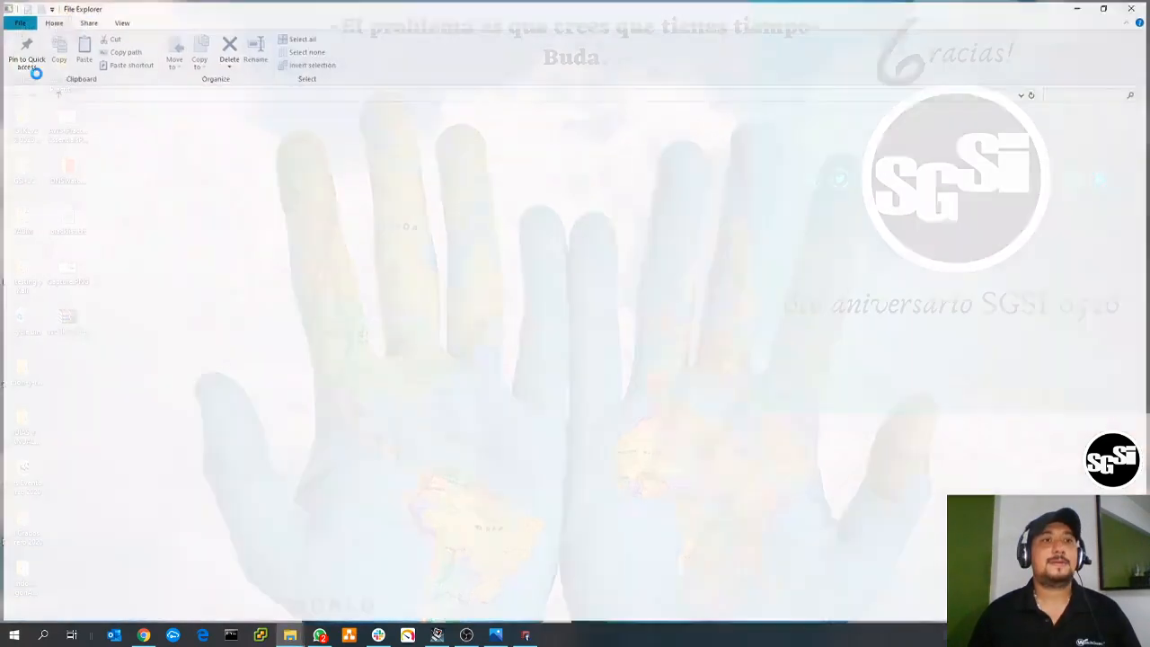
pyautogui.doubleClick(205, 129)
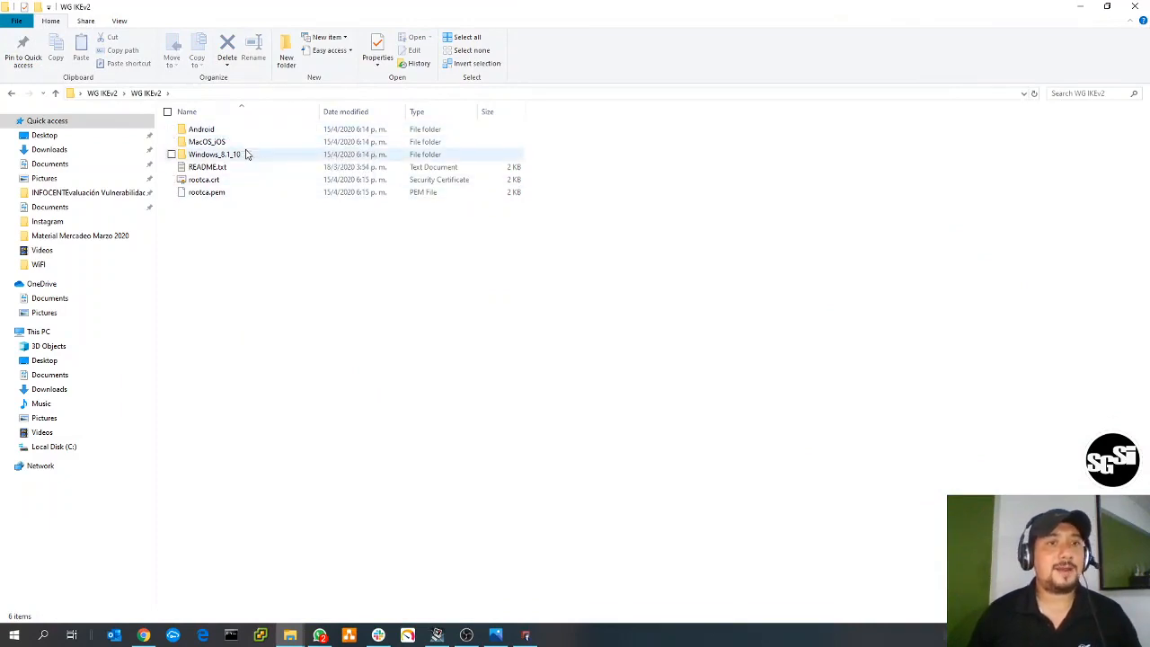
pyautogui.doubleClick(246, 155)
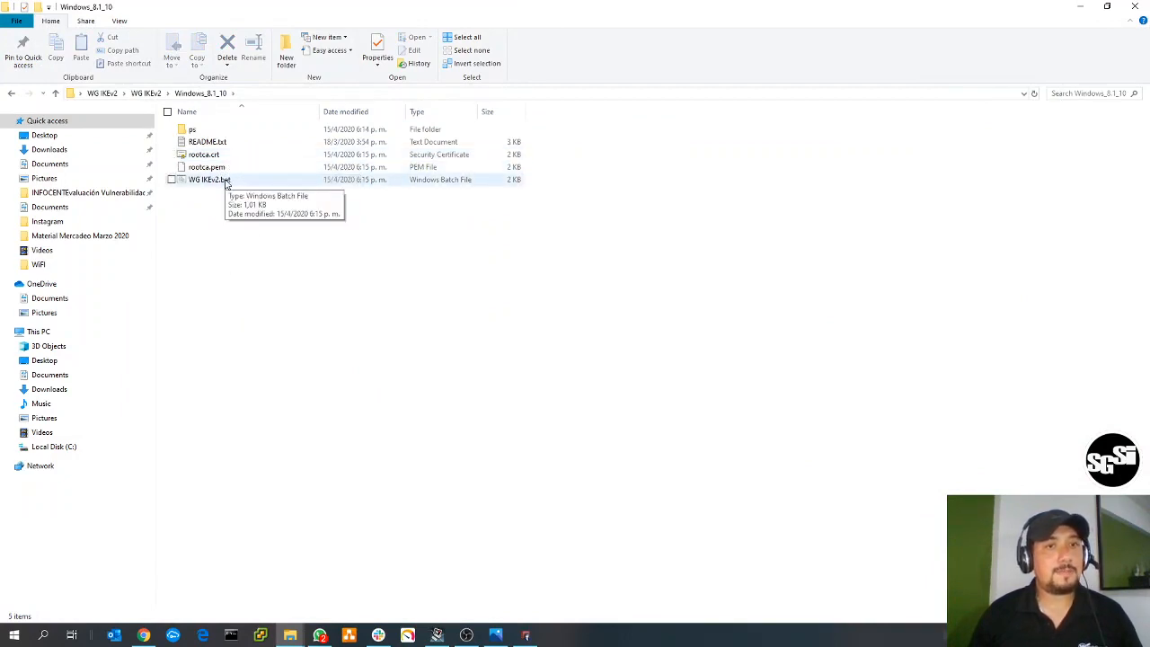
pyautogui.doubleClick(225, 182)
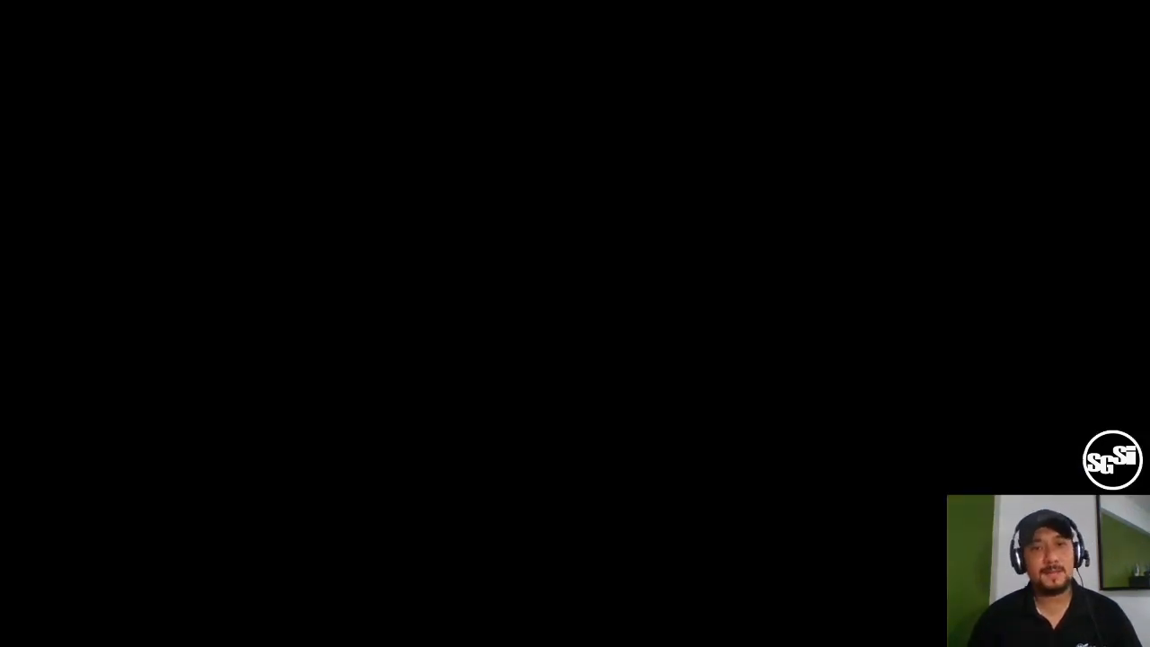
pyautogui.click(508, 398)
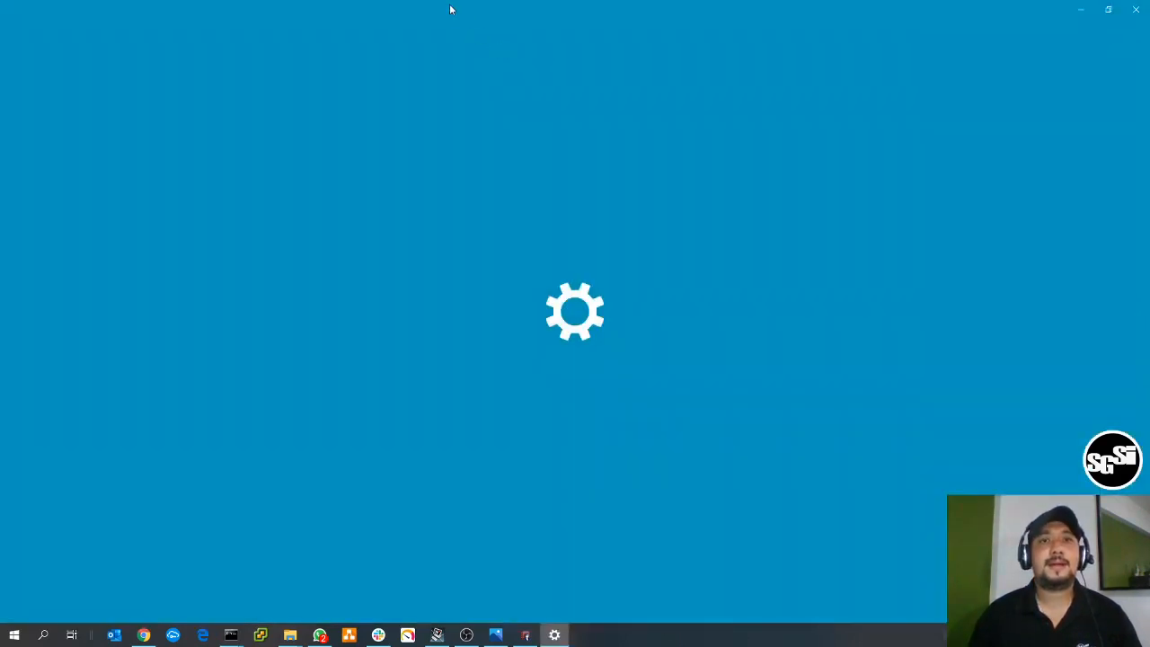
# - Place the Windows Settings window beside the script console and show the computer's VPN connections
pyautogui.moveTo(451, 8); pyautogui.dragTo(805, 100)
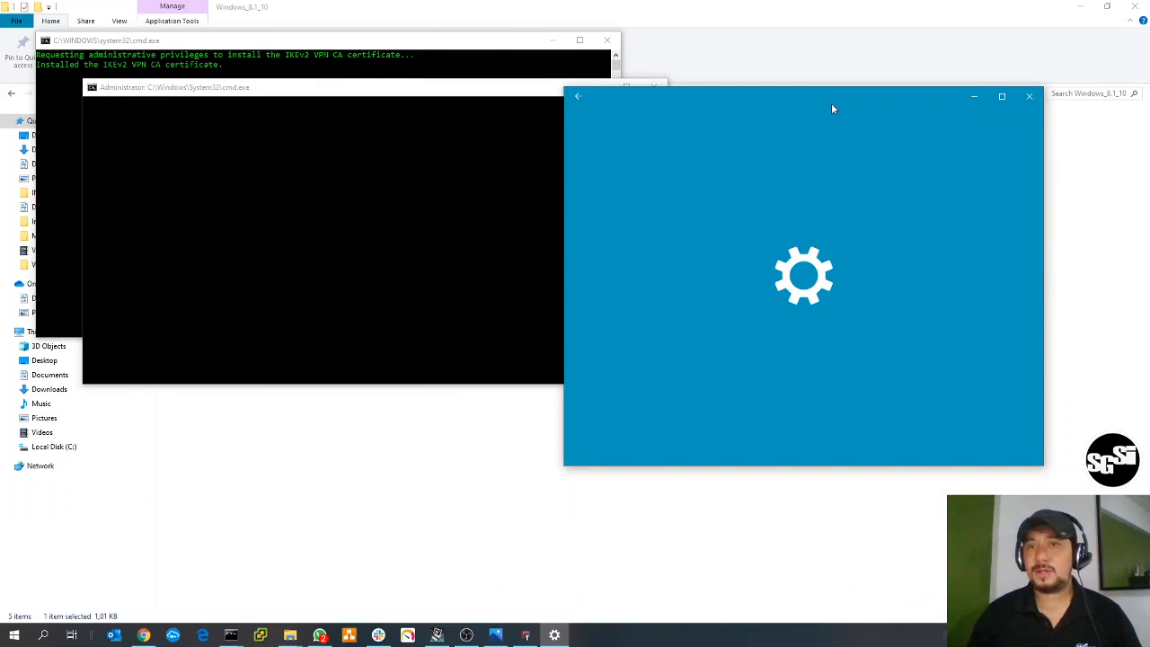
pyautogui.moveTo(836, 466); pyautogui.dragTo(852, 580)
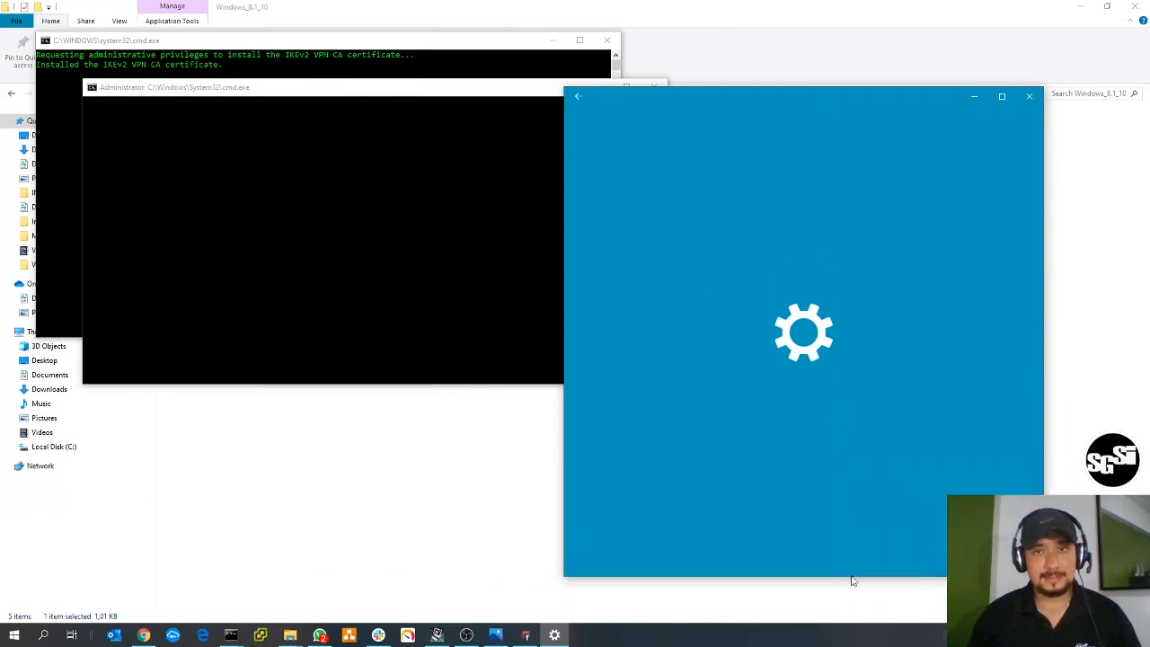
pyautogui.moveTo(788, 97); pyautogui.dragTo(830, 31)
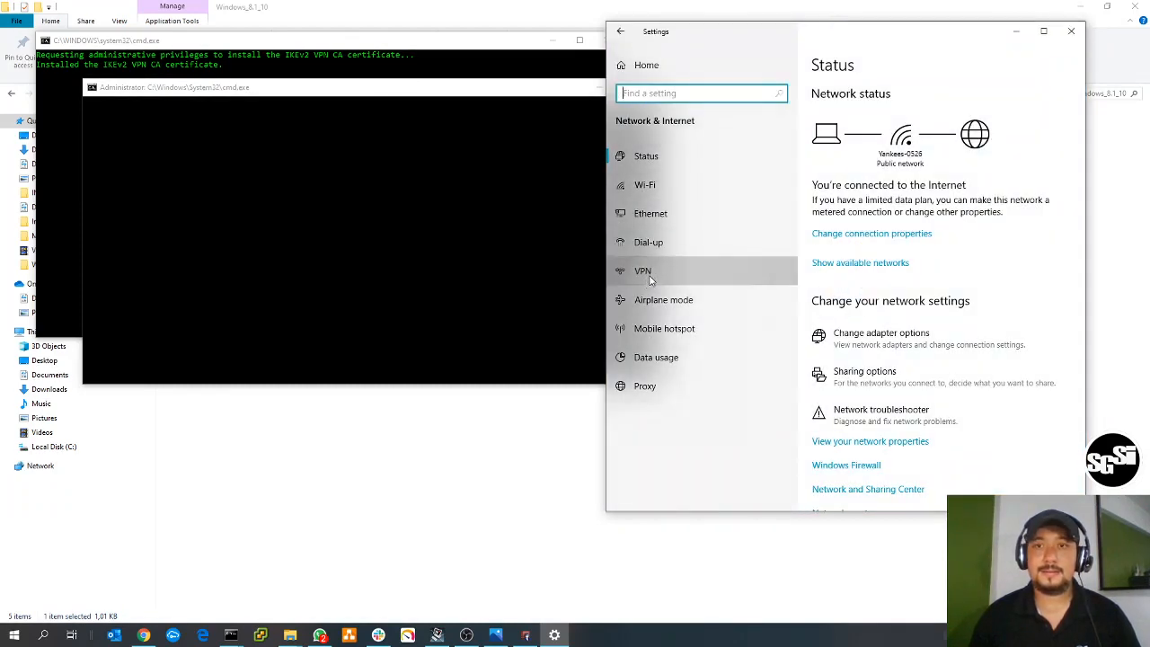
pyautogui.click(656, 274)
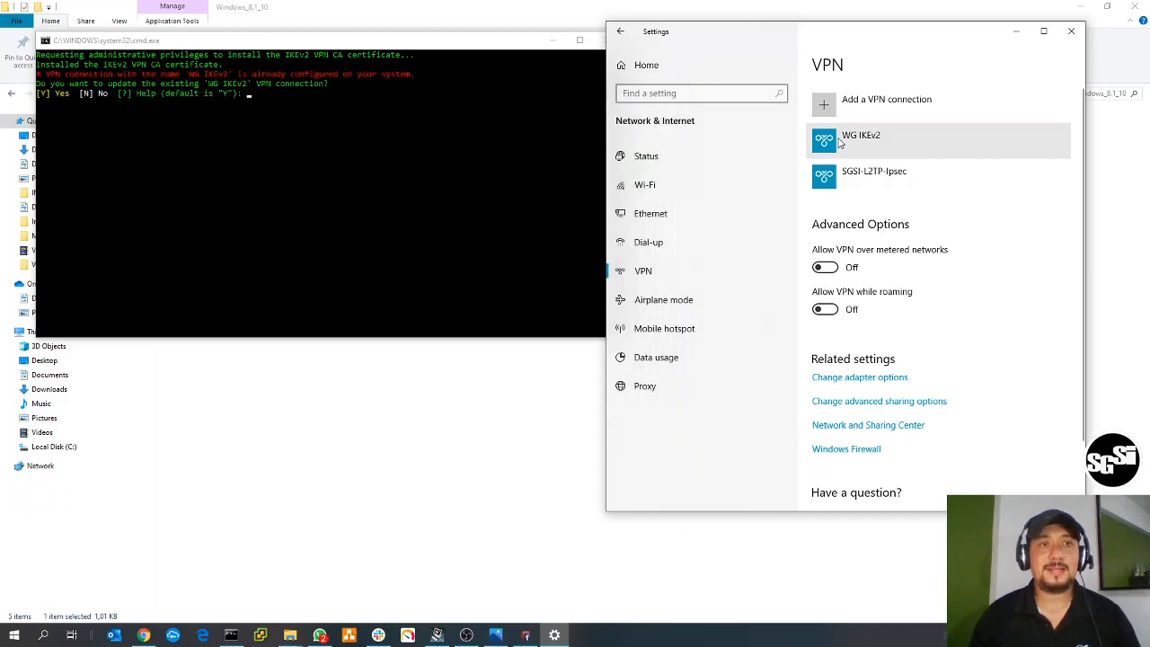
# - Answer y in the script console to update the existing WG IKEv2 VPN connection, and finish the script
pyautogui.click(332, 43)
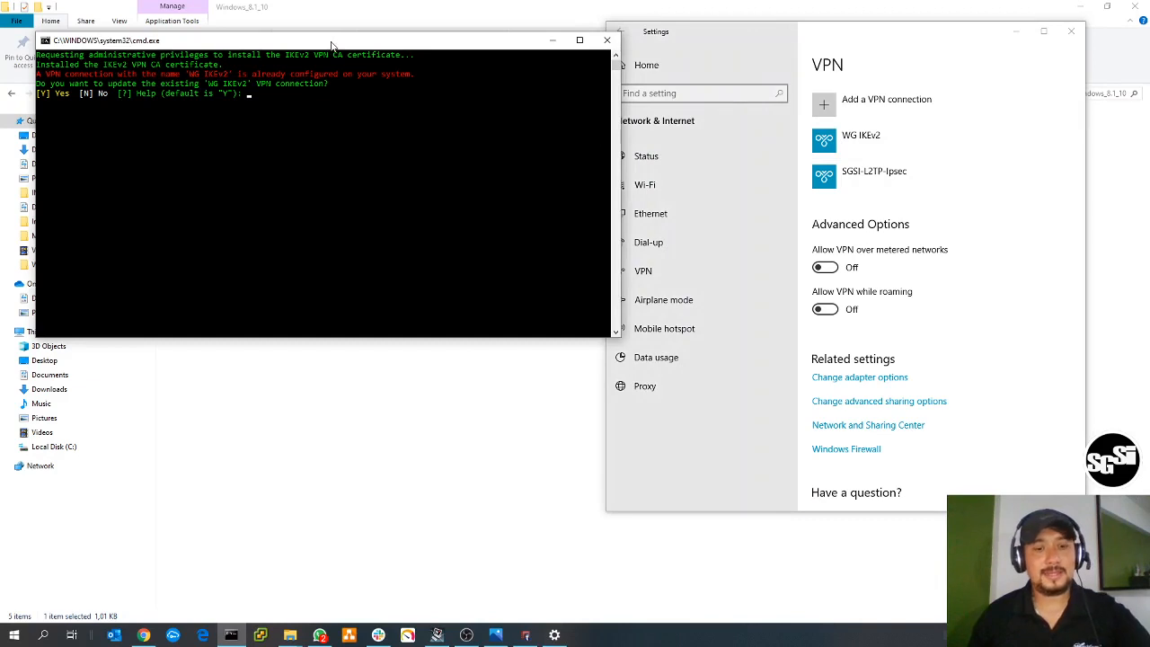
pyautogui.write('y')
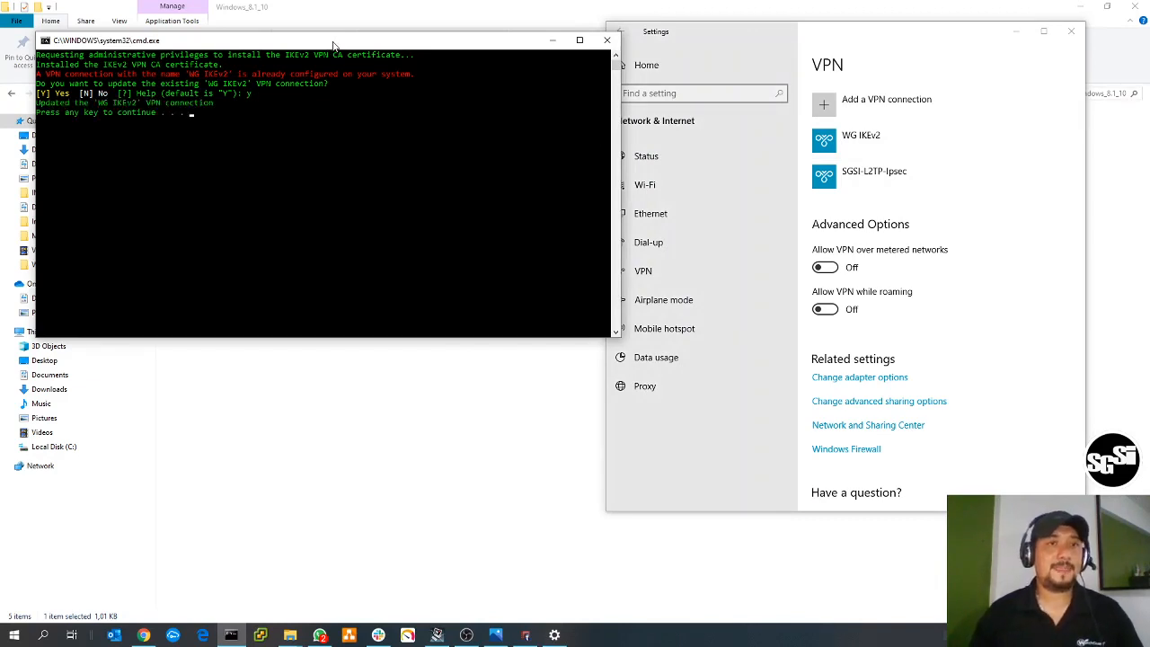
pyautogui.press('Return')
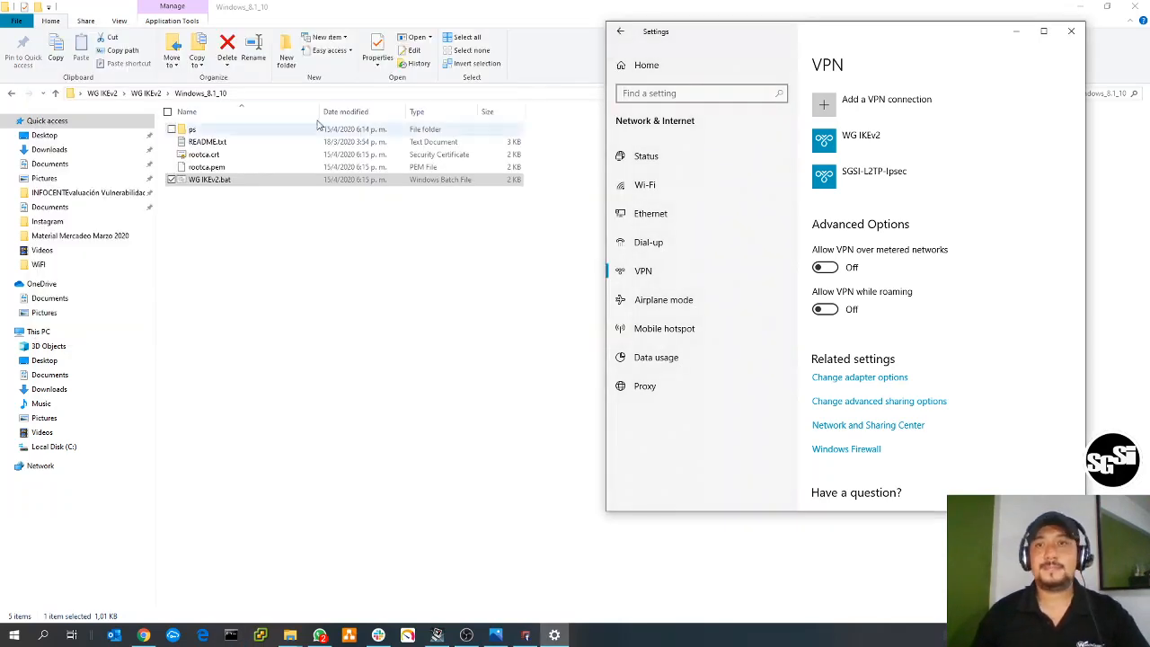
# - Review the WG IKEv2 connection's advanced properties and edit form in Settings, leaving without changes and closing the window
pyautogui.click(867, 138)
pyautogui.moveTo(903, 44); pyautogui.dragTo(485, 47)
pyautogui.click(539, 180)
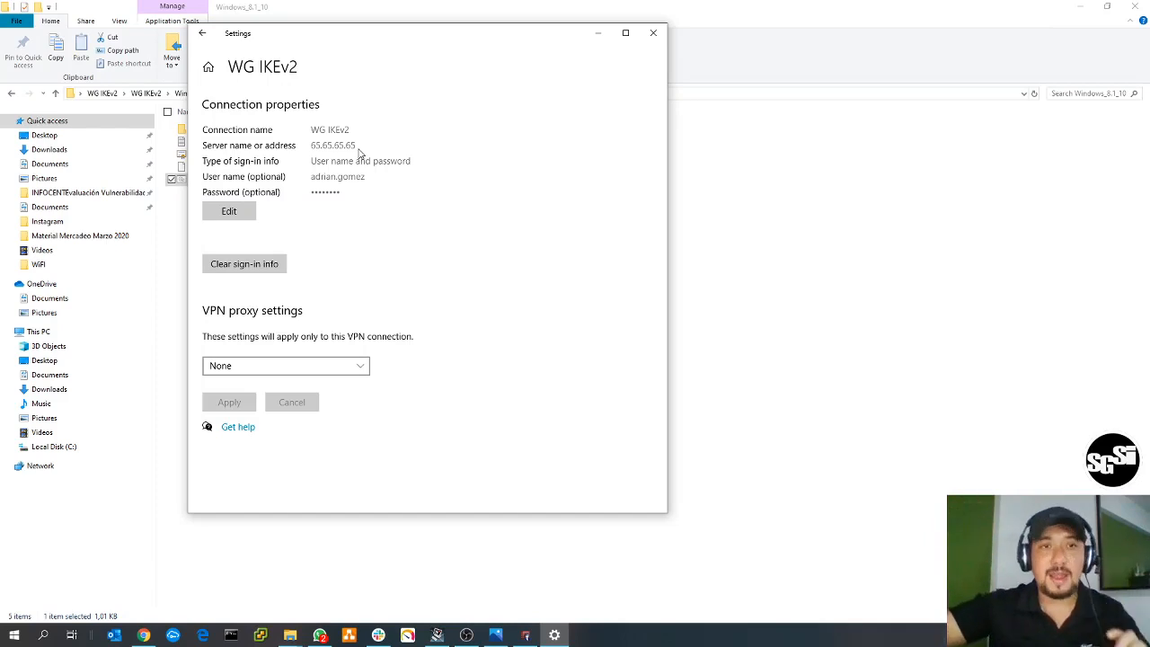
pyautogui.click(244, 208)
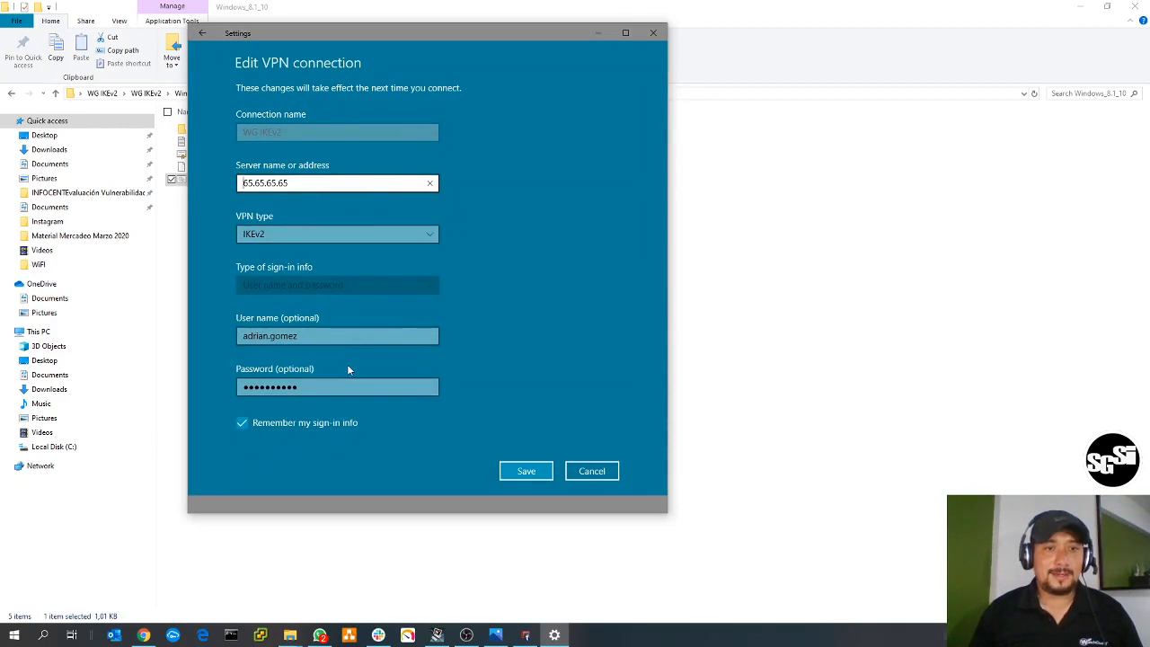
pyautogui.click(595, 472)
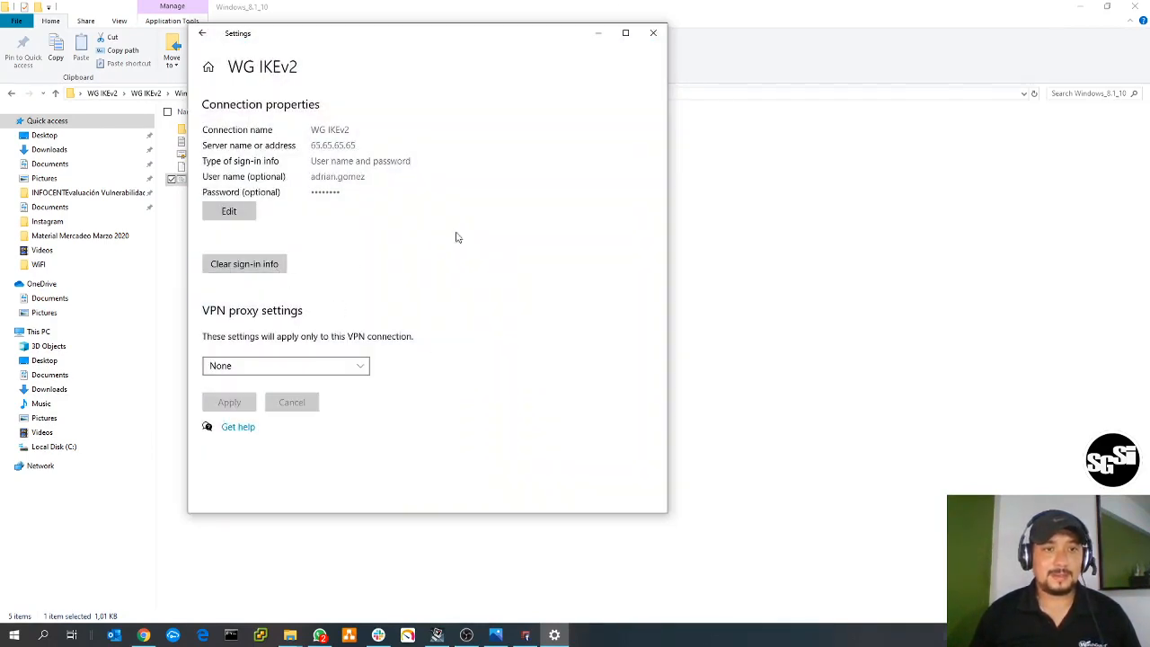
pyautogui.click(653, 32)
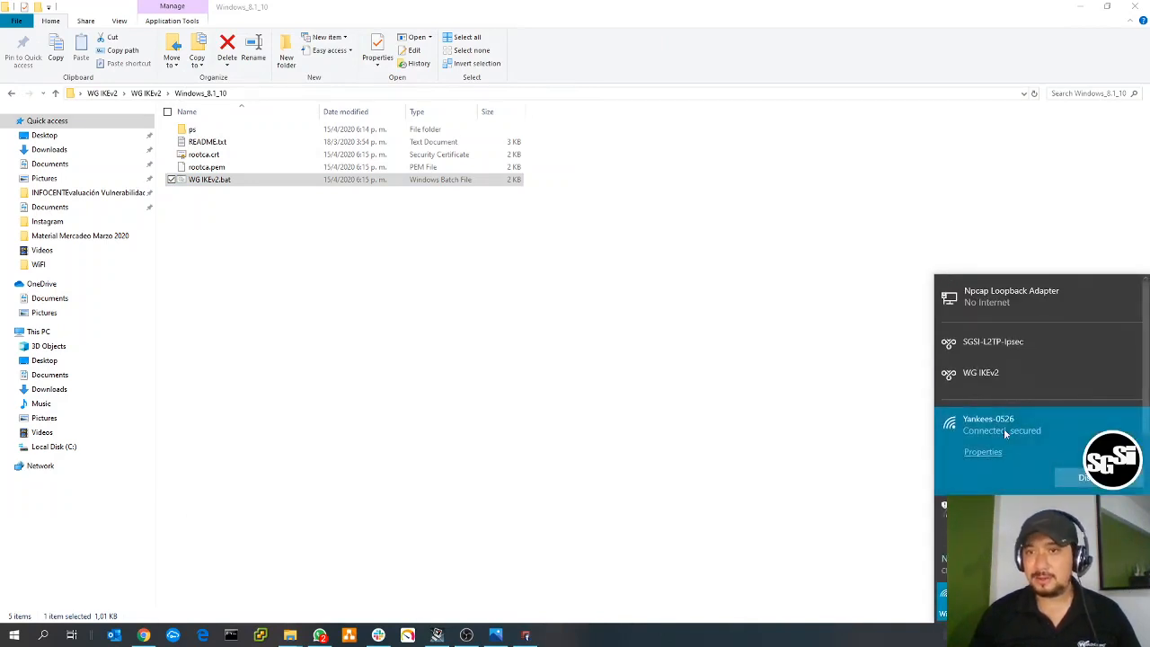
# - Show the WG IKEv2 and SGSI-L2TP-Ipsec connect options in the available networks list and dismiss the list
pyautogui.click(988, 373)
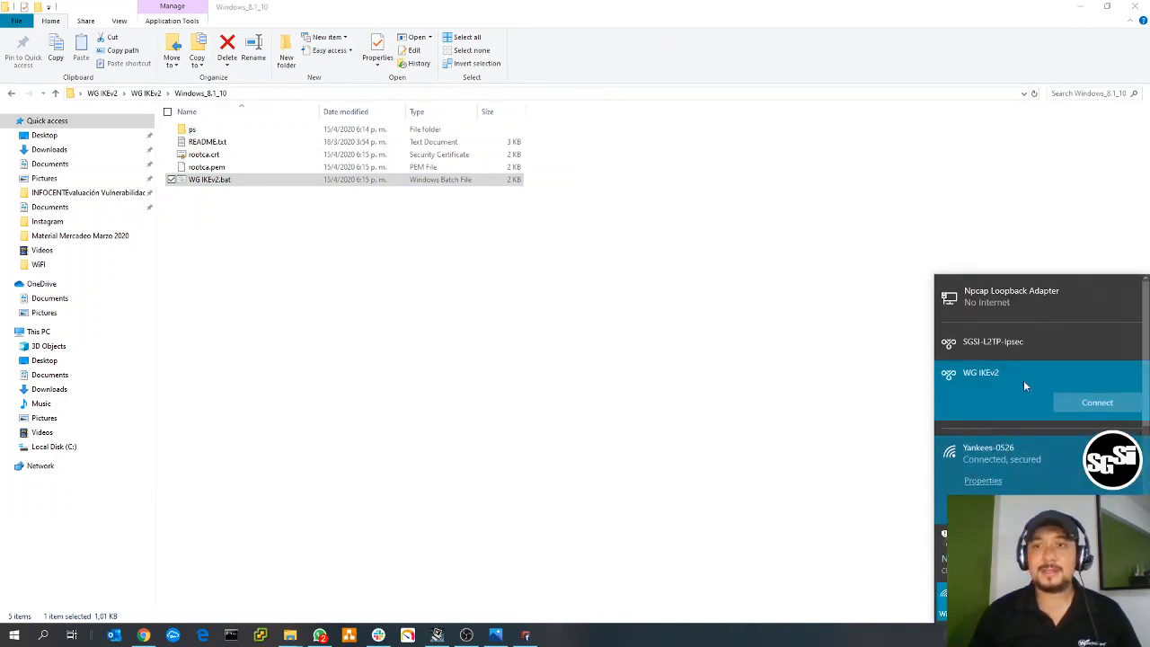
pyautogui.click(1106, 406)
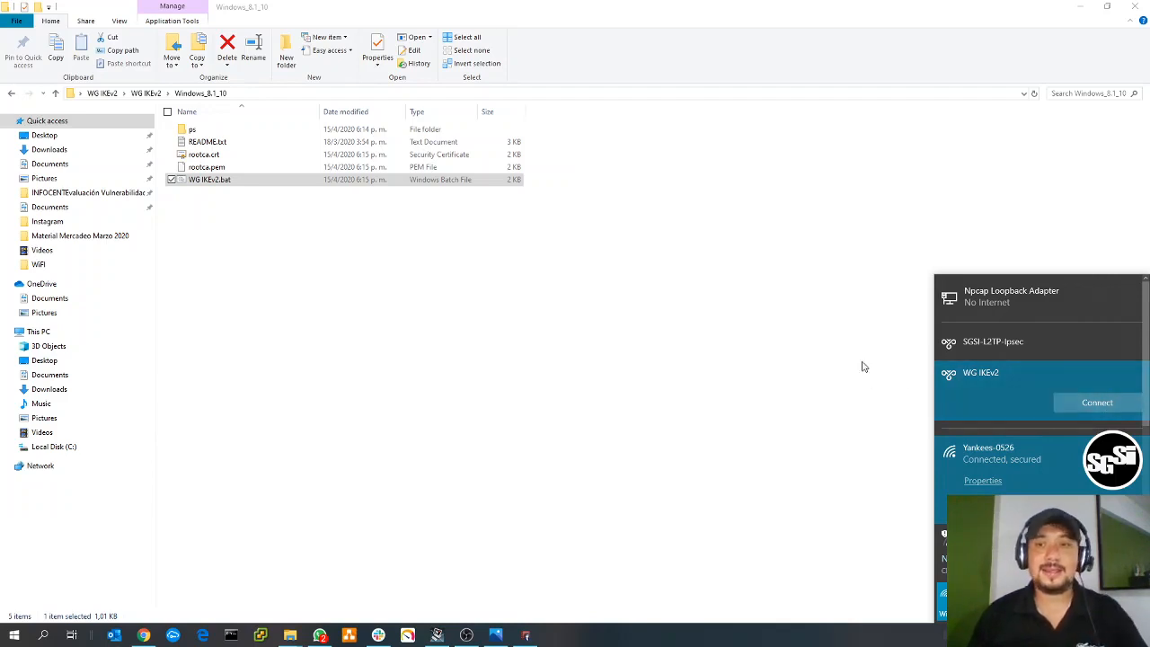
pyautogui.click(997, 342)
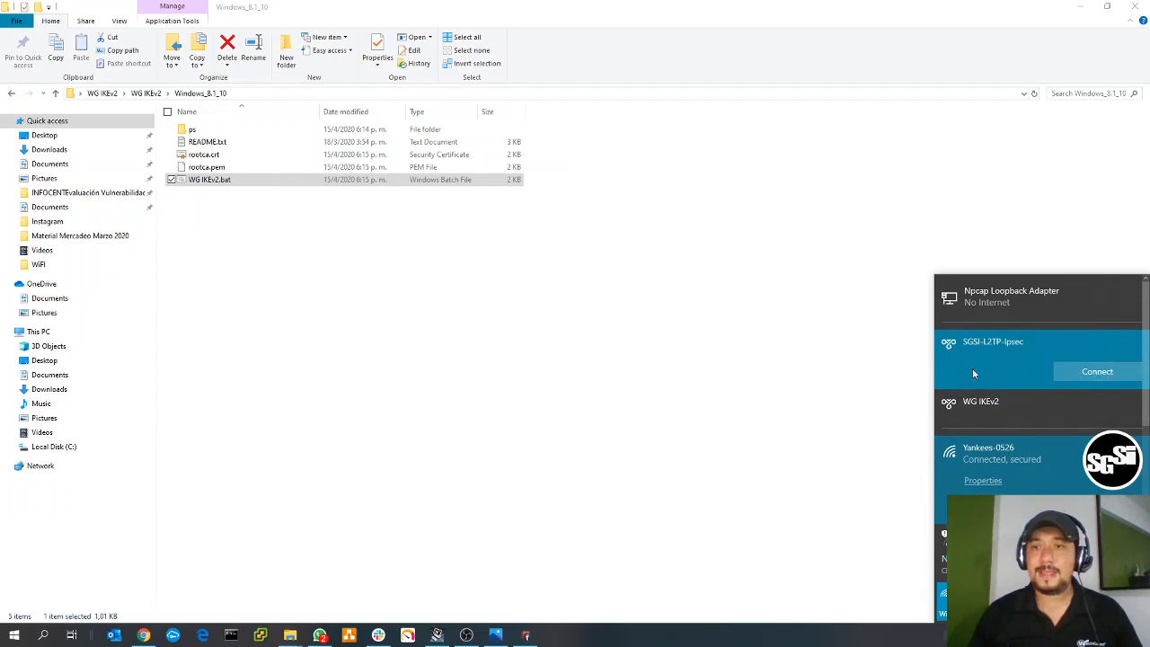
pyautogui.click(825, 313)
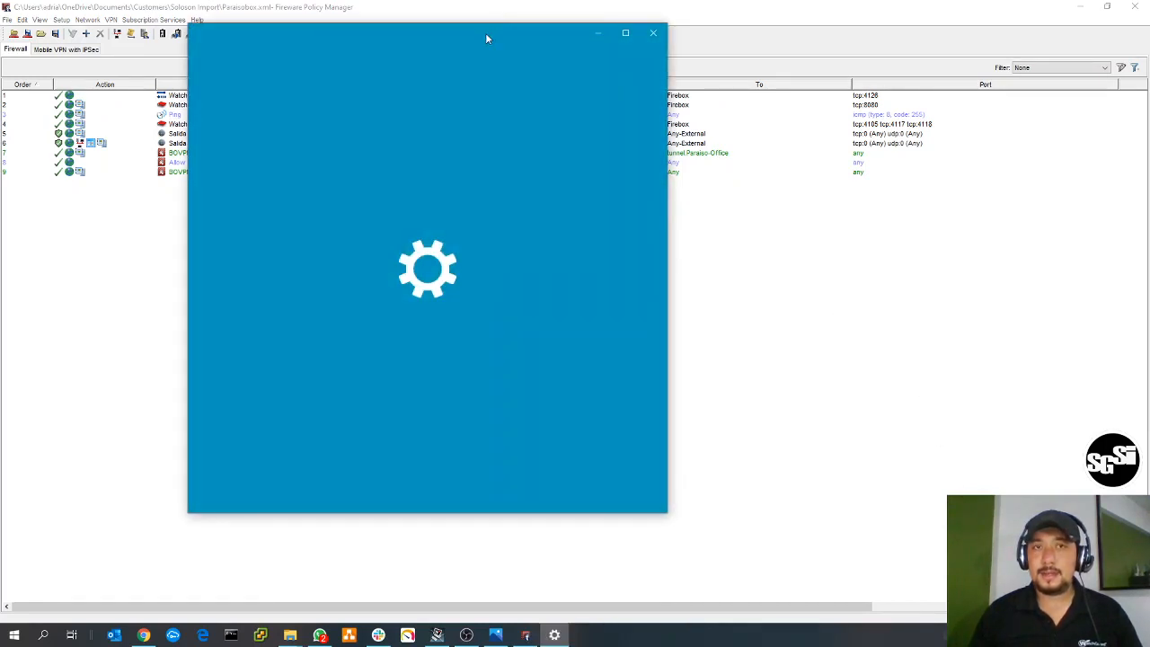
# - Reopen the VPN settings, inspect the WG IKEv2 connection's advanced options and edit form, and return to the VPN list without changes
pyautogui.moveTo(485, 39); pyautogui.dragTo(675, 26)
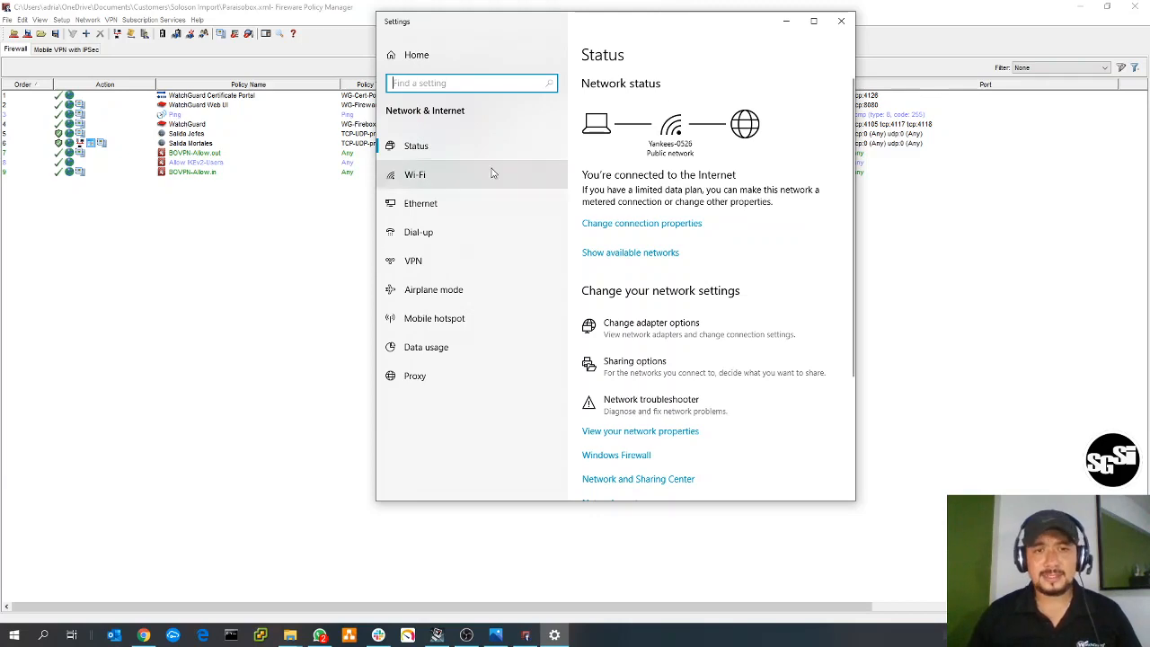
pyautogui.click(452, 262)
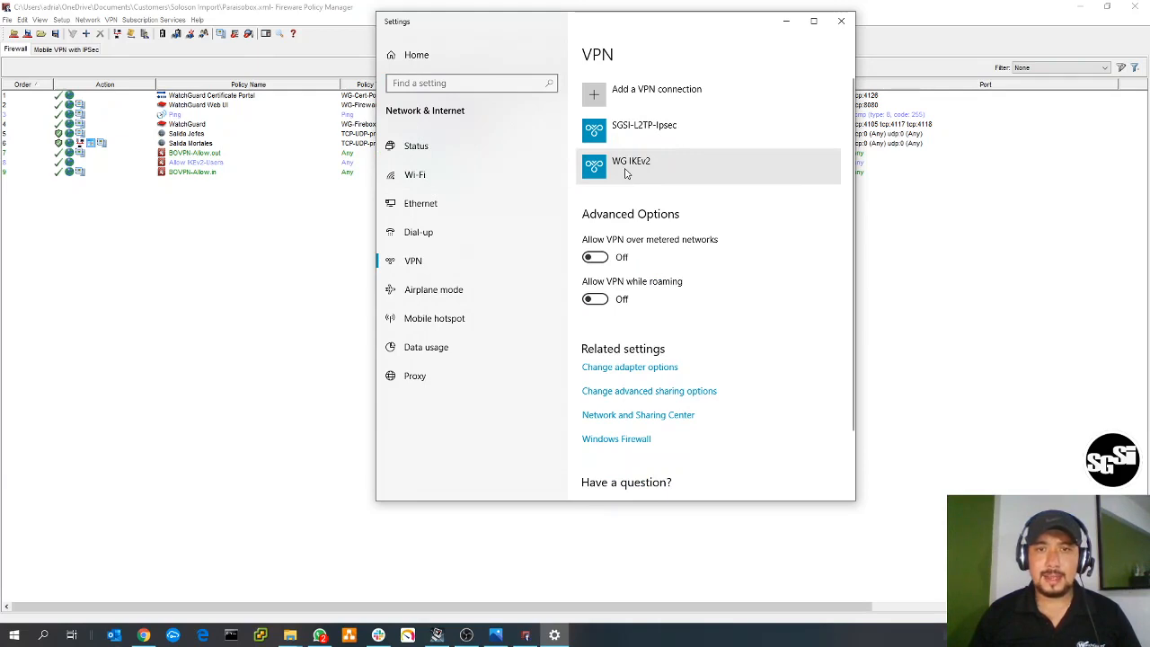
pyautogui.click(728, 179)
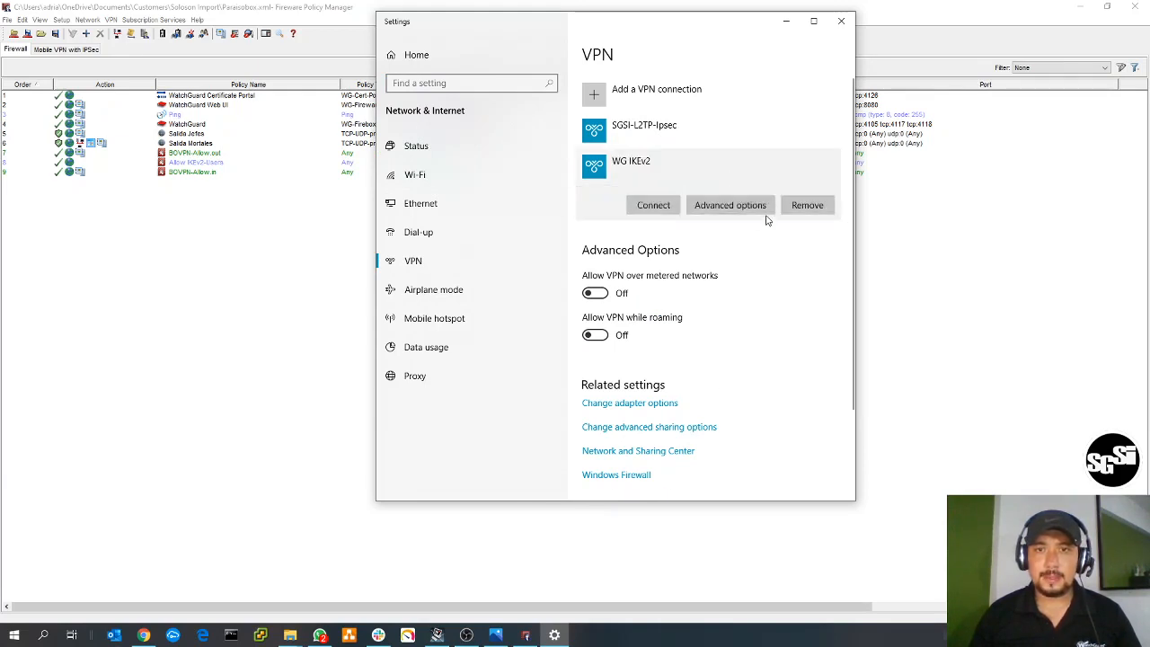
pyautogui.click(730, 208)
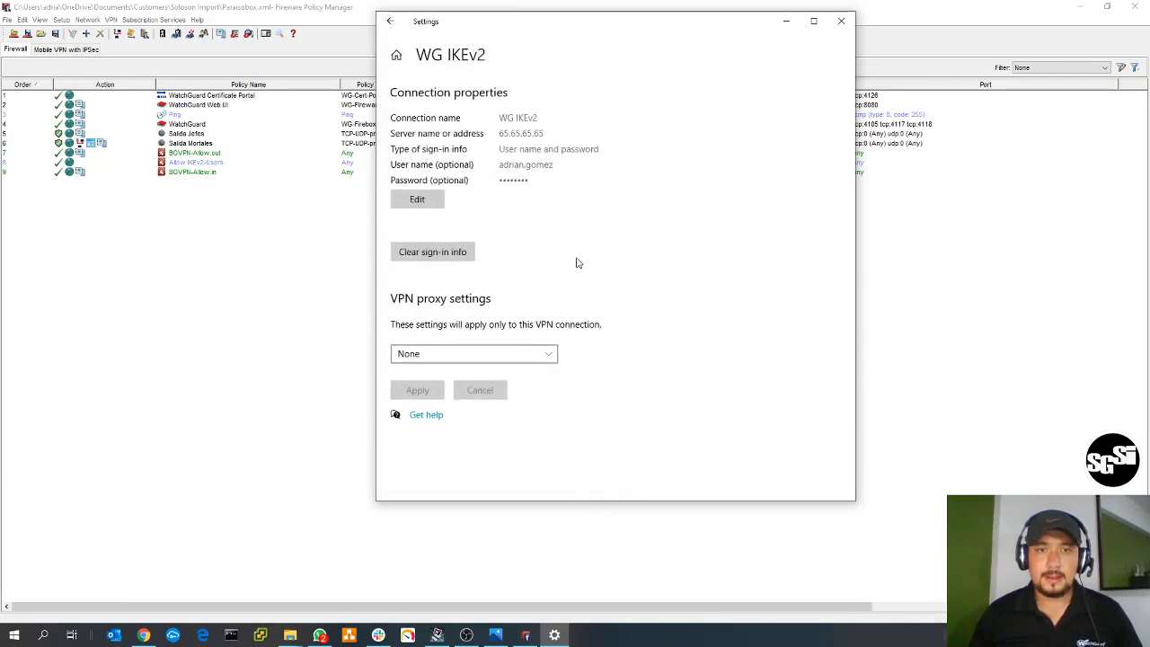
pyautogui.click(422, 201)
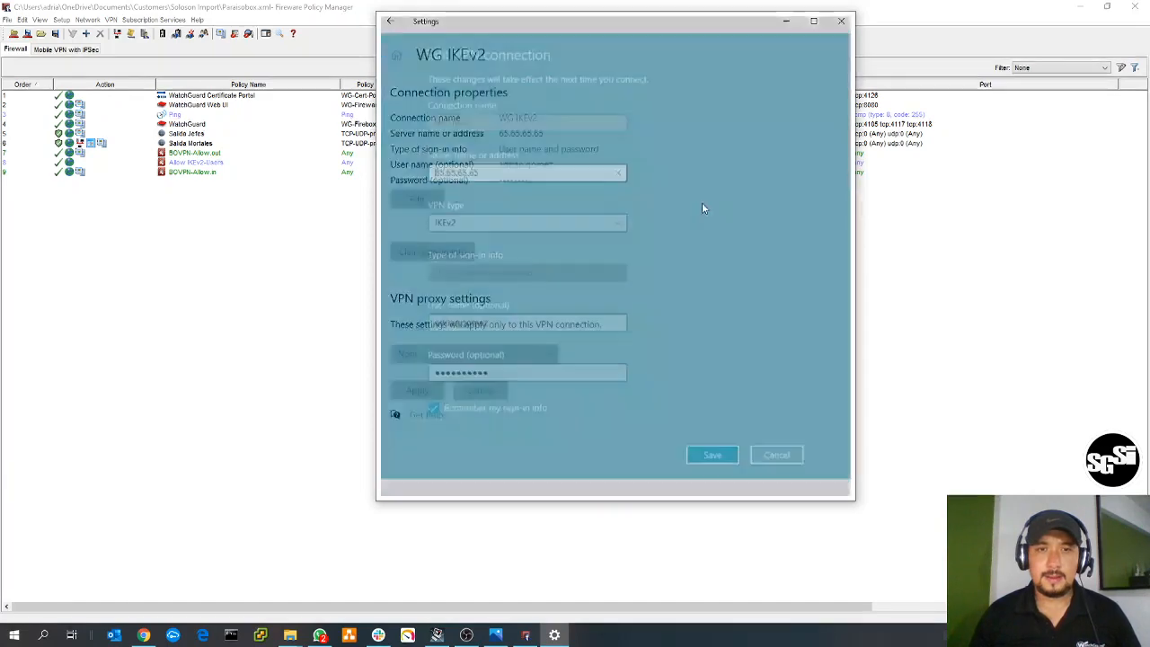
pyautogui.click(776, 459)
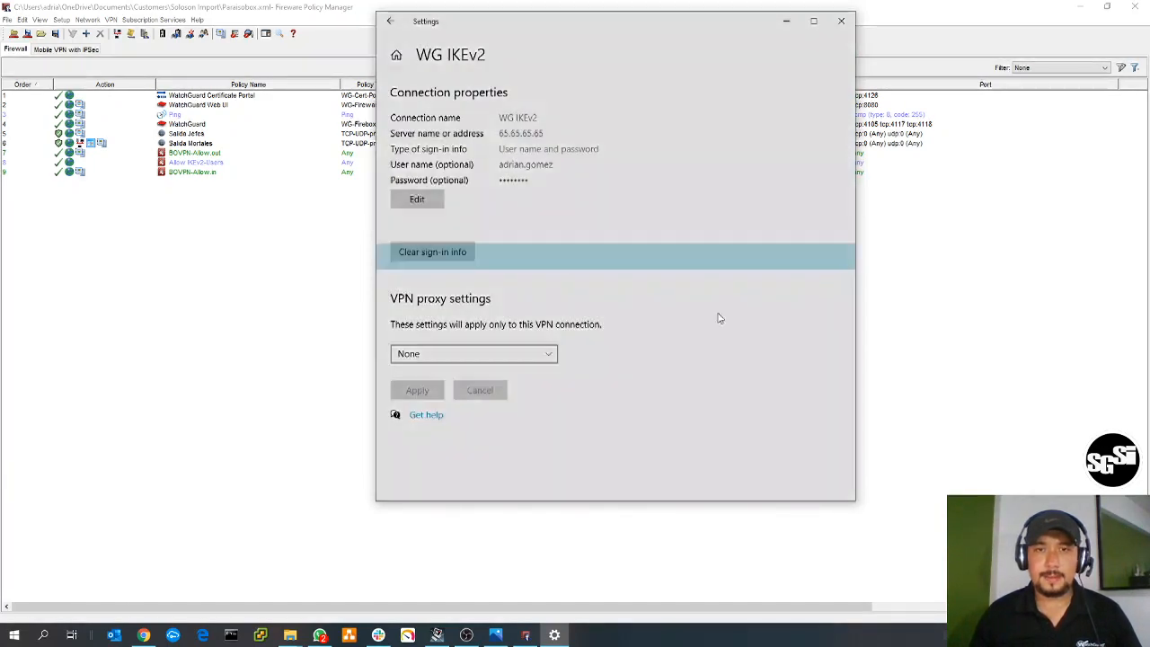
pyautogui.hotkey('alt', 'Left')
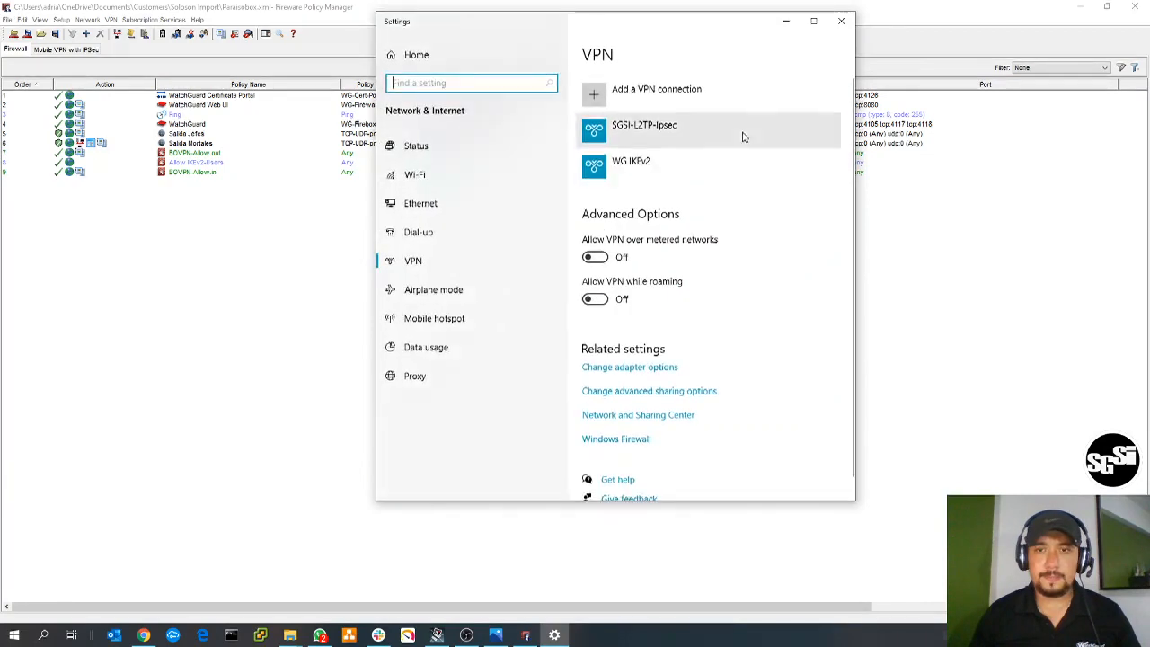
# - Browse the network settings pages in a maximized window and open the adapter options with all network connections
pyautogui.click(813, 21)
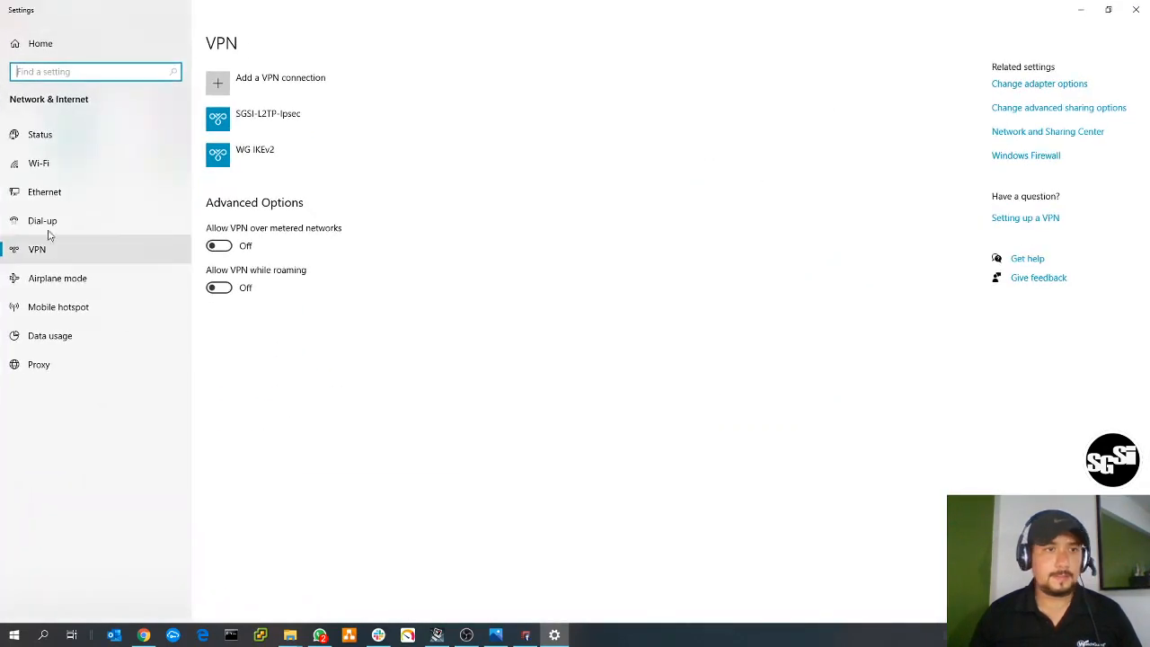
pyautogui.click(81, 192)
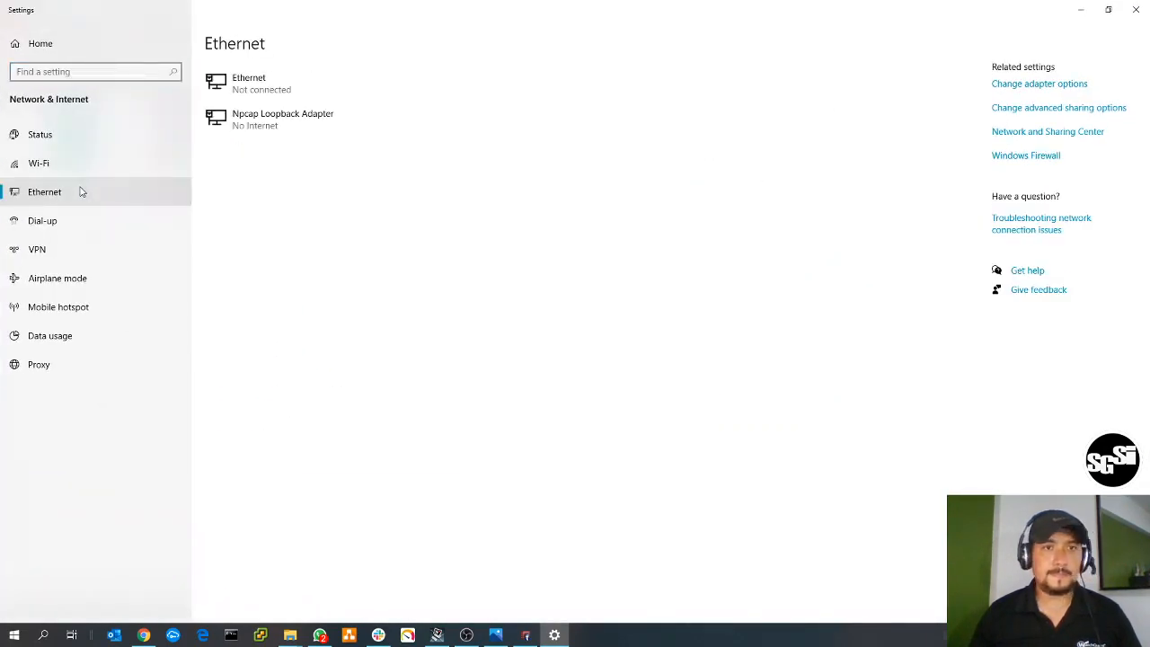
pyautogui.click(57, 146)
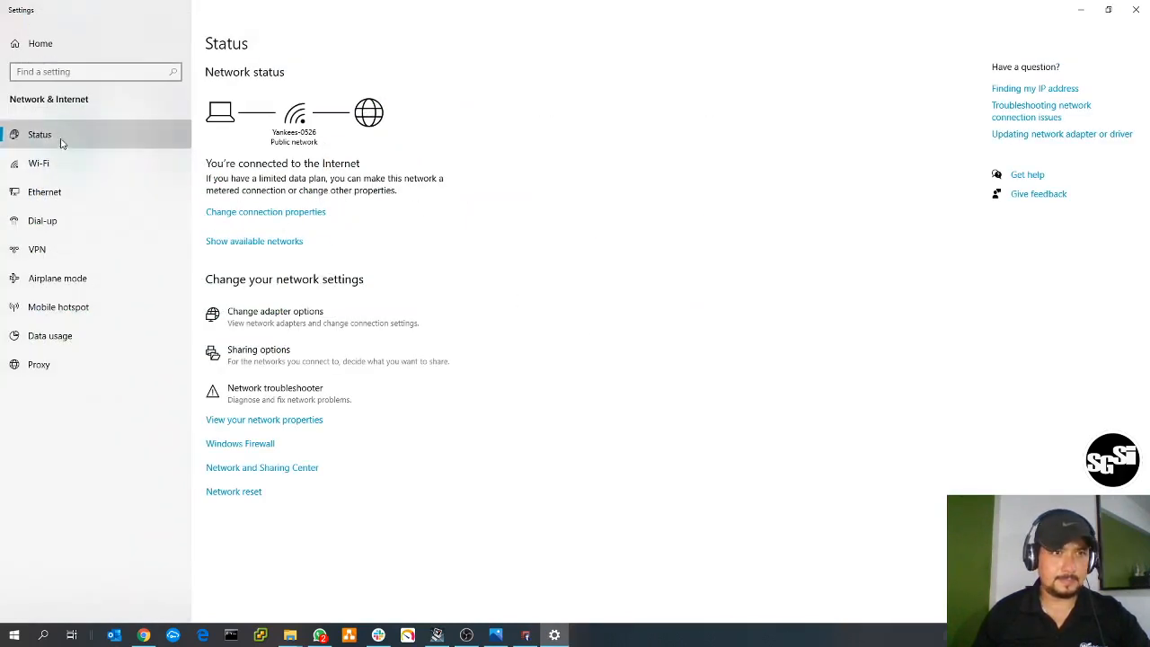
pyautogui.click(65, 164)
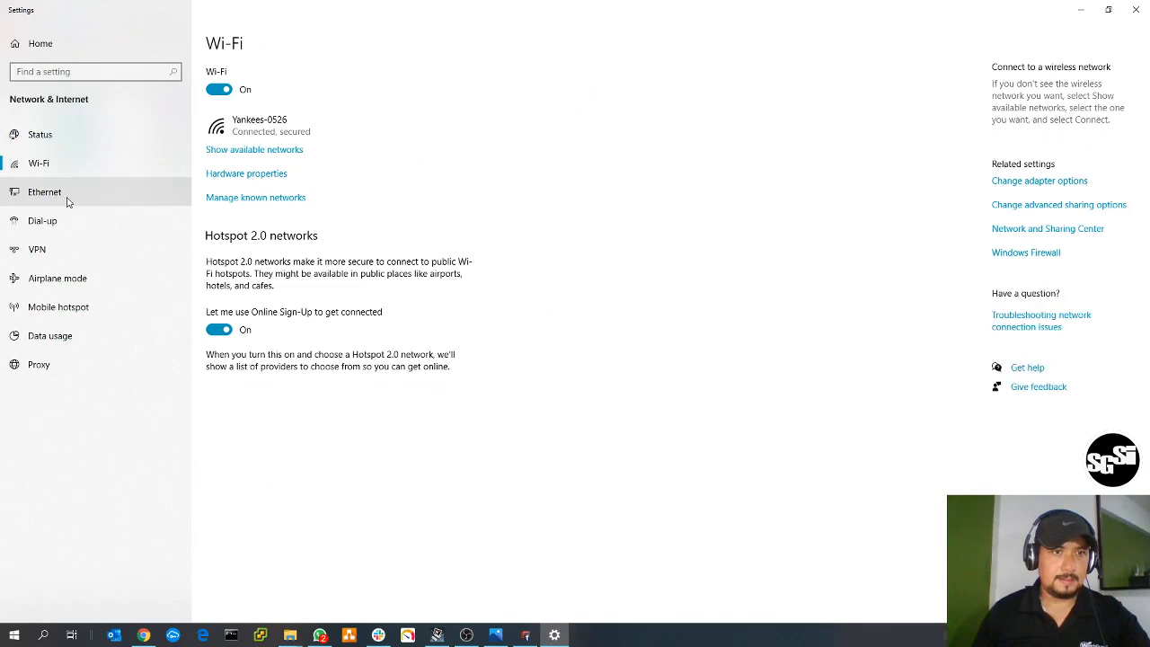
pyautogui.click(64, 221)
pyautogui.click(64, 250)
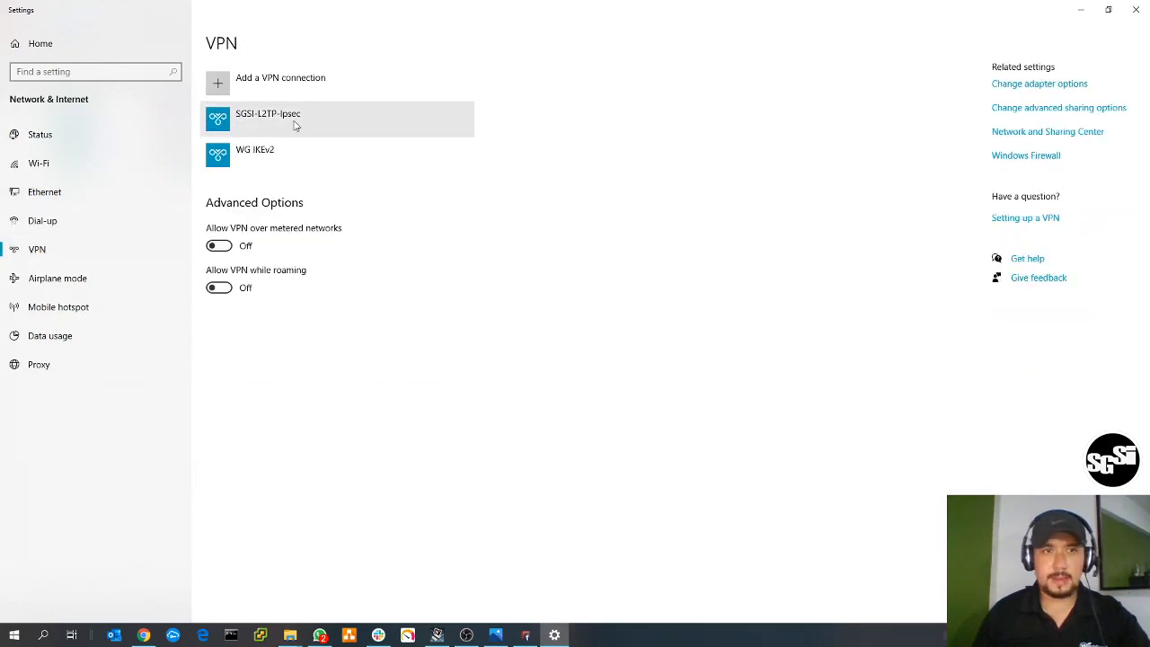
pyautogui.click(315, 159)
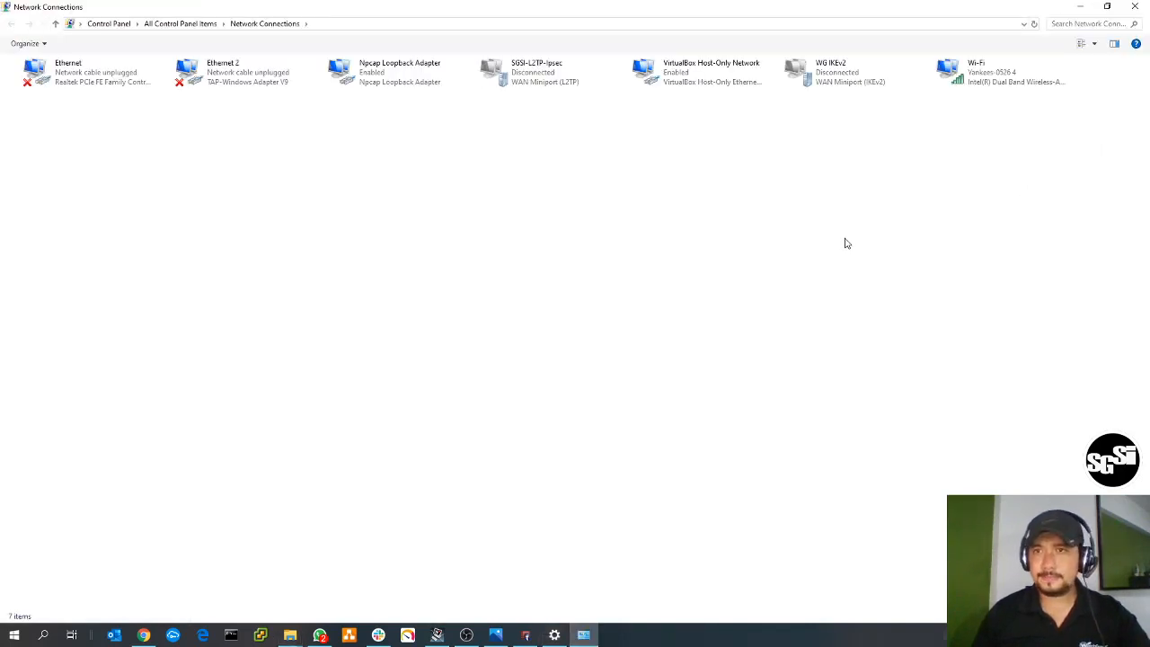
# - Open the WG IKEv2 adapter's properties and review its options, security and networking settings
pyautogui.rightClick(814, 79)
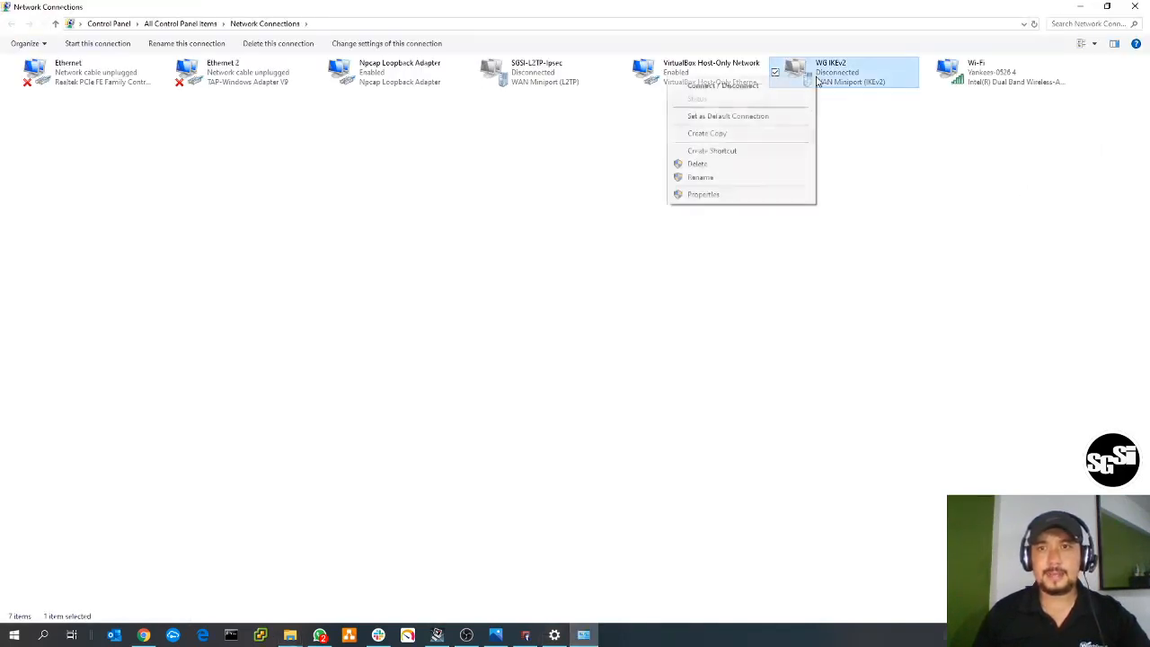
pyautogui.click(703, 194)
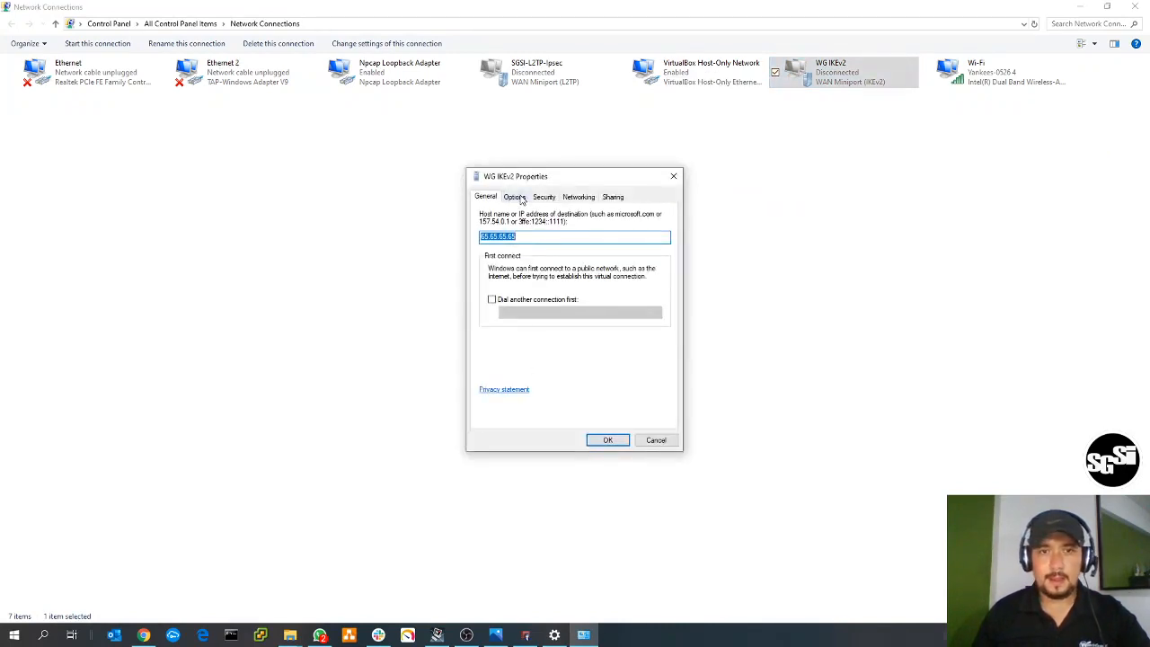
pyautogui.click(516, 197)
pyautogui.click(551, 198)
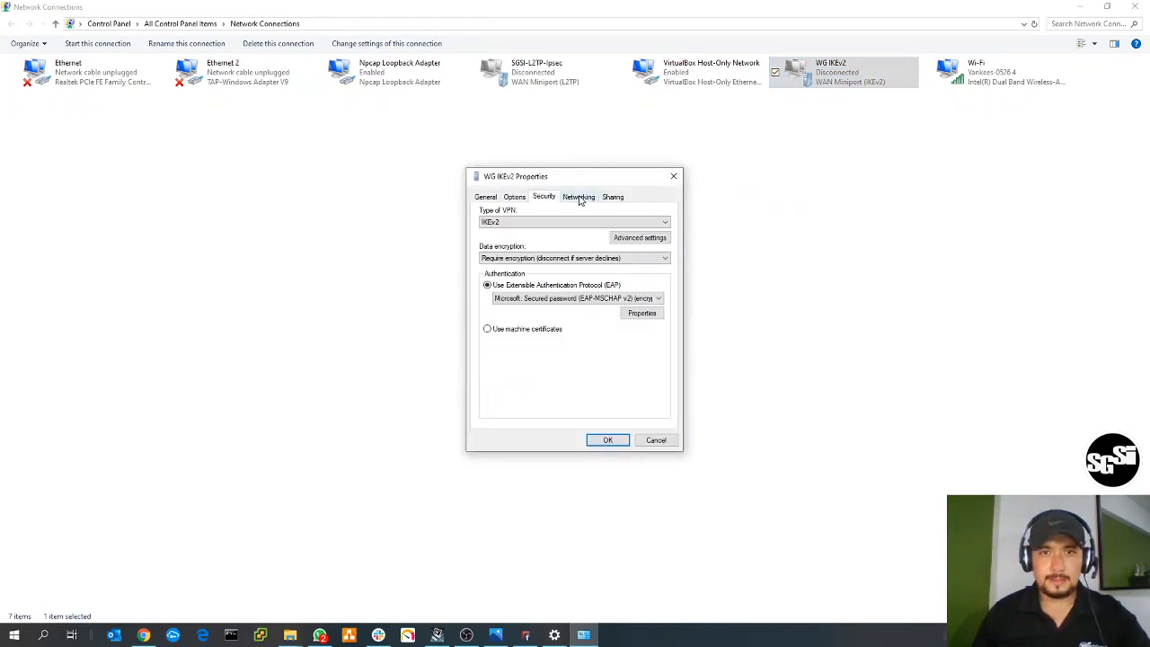
pyautogui.click(579, 200)
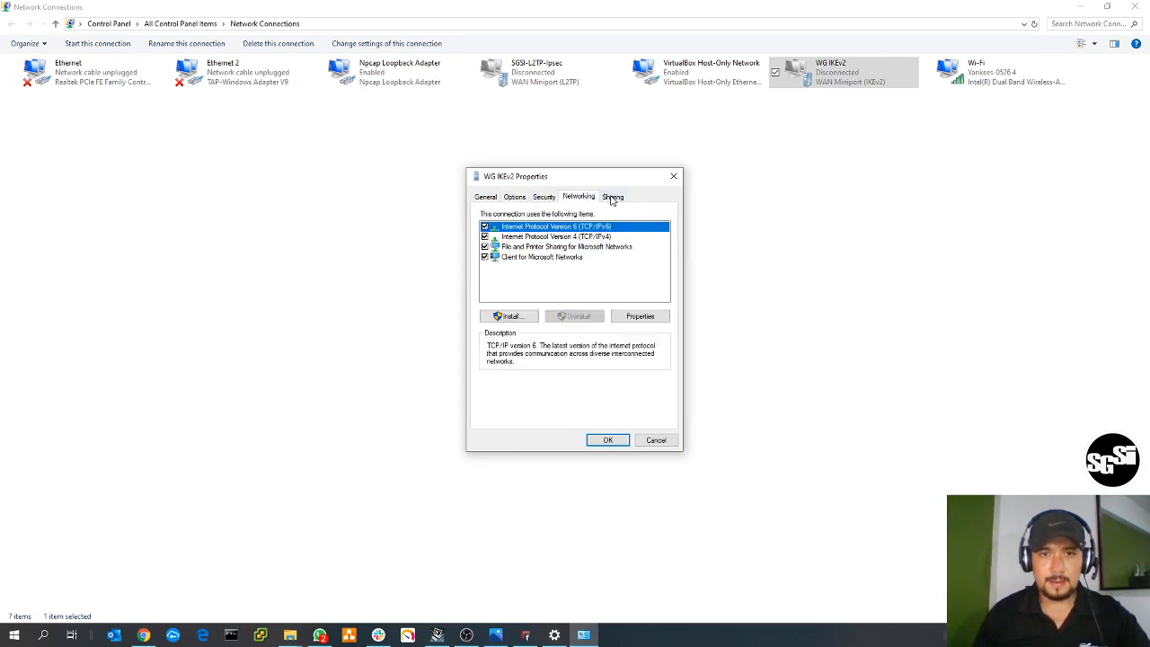
# - Open the advanced TCP/IP settings of WG IKEv2's Internet Protocol Version 4 and place the dialog beside its parent
pyautogui.click(599, 237)
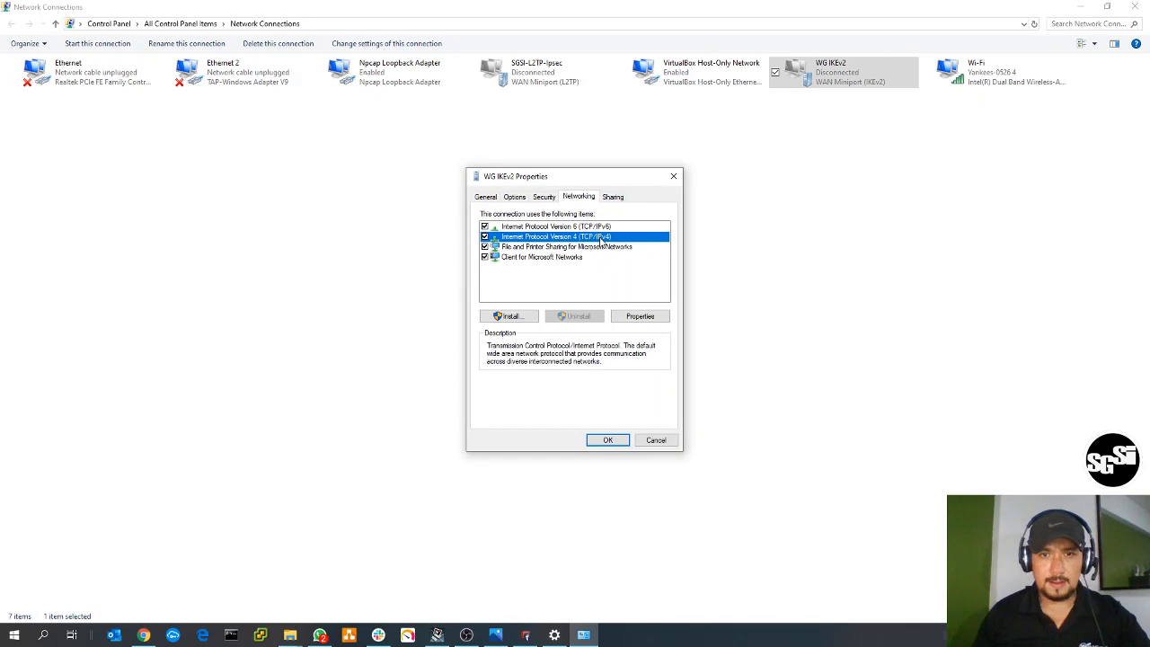
pyautogui.doubleClick(599, 237)
pyautogui.click(687, 383)
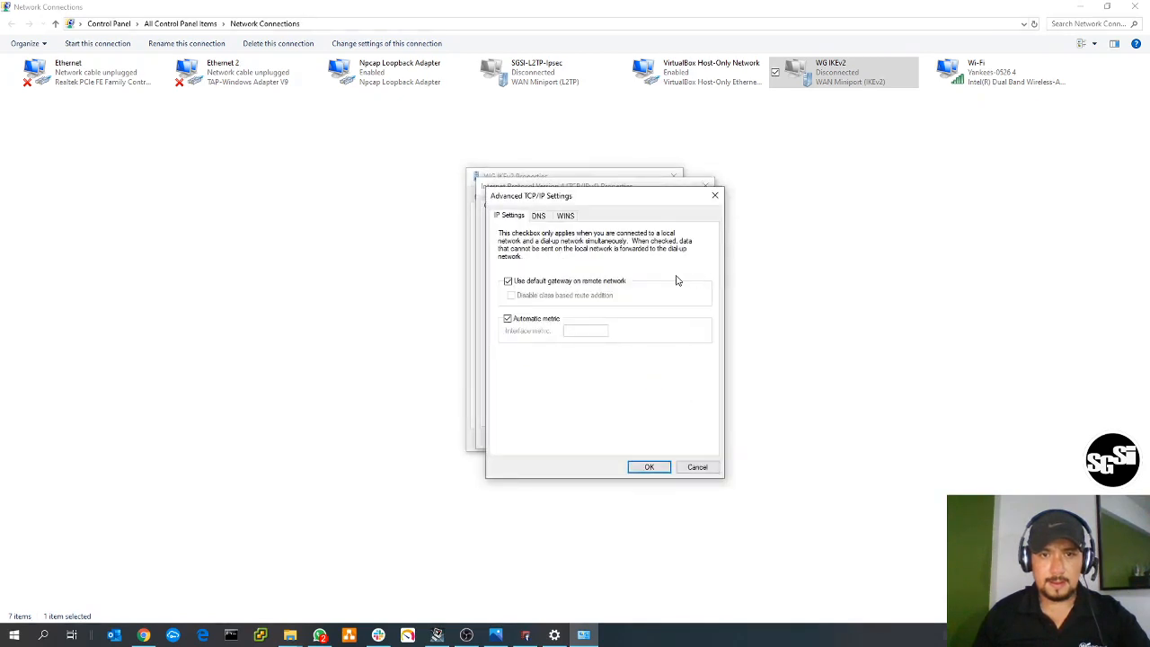
pyautogui.moveTo(630, 203); pyautogui.dragTo(790, 183)
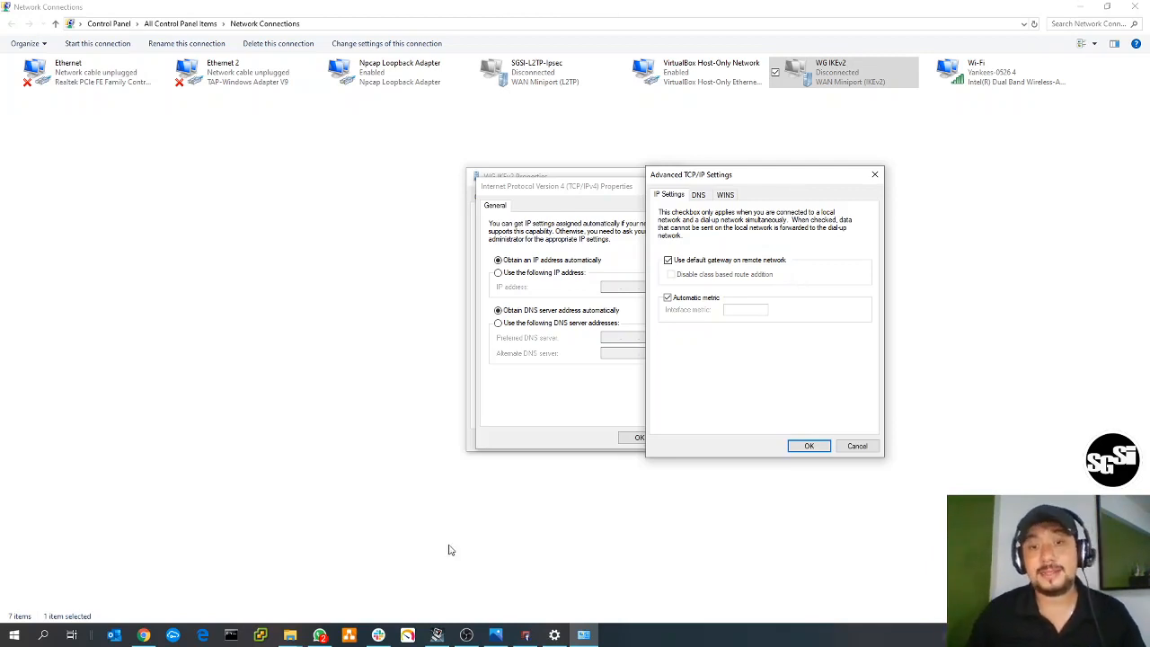
pyautogui.click(526, 635)
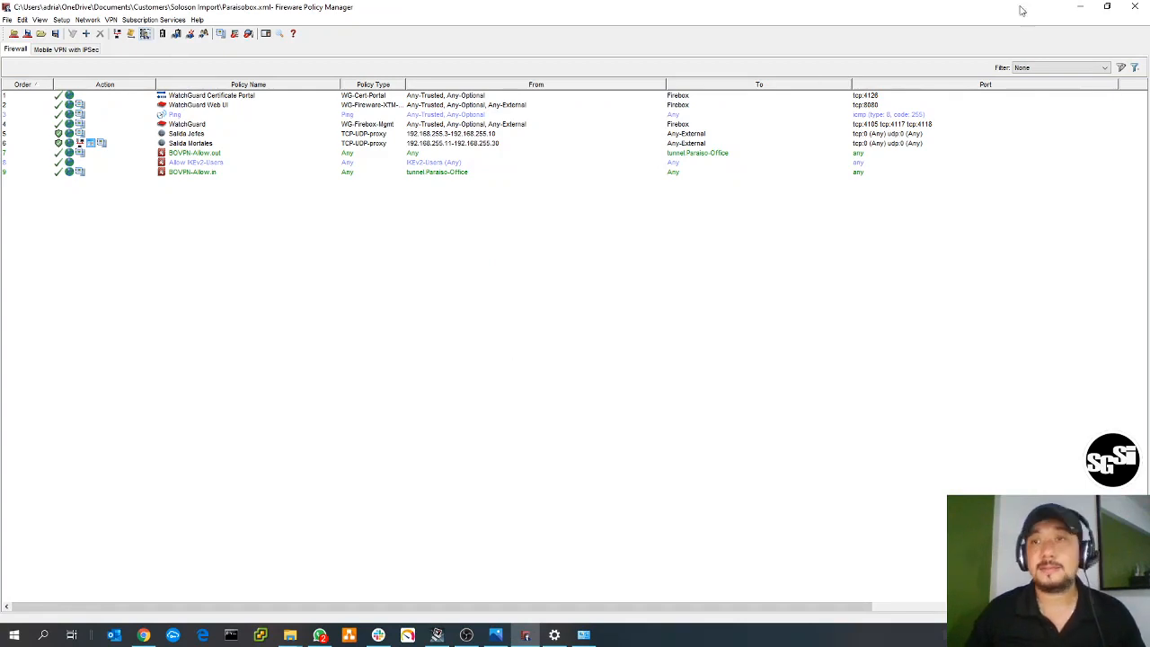
pyautogui.click(1076, 7)
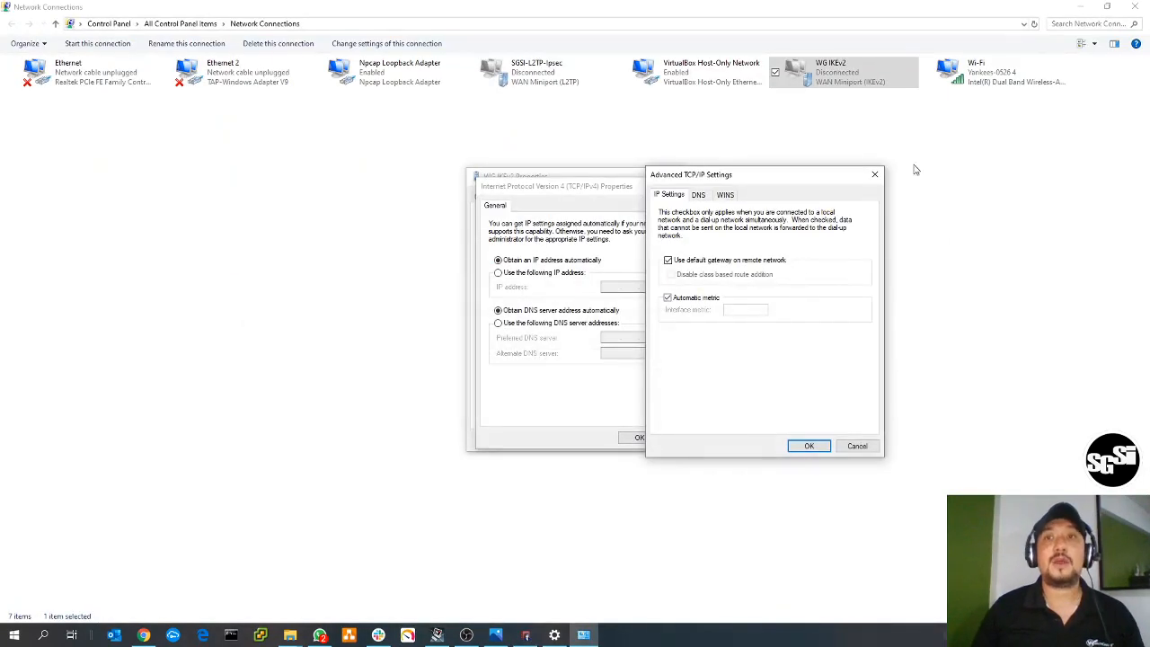
# - Clear "Use default gateway on remote network" as a demonstration and close all WG IKEv2 property dialogs without applying it
pyautogui.click(739, 261)
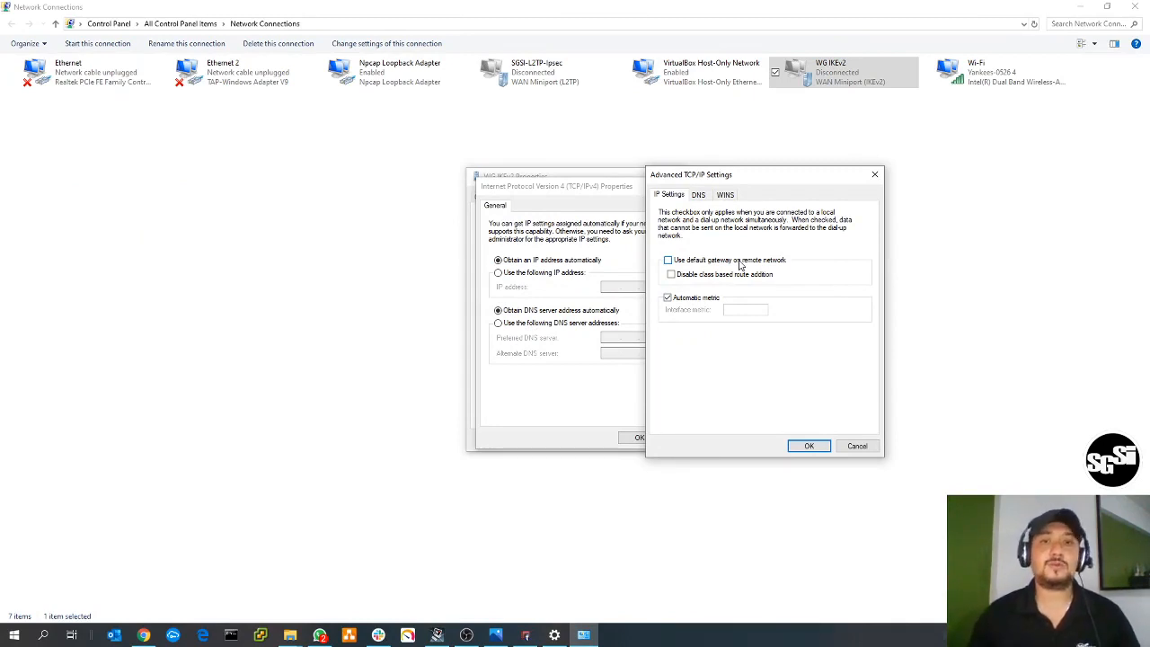
pyautogui.click(874, 174)
pyautogui.click(705, 186)
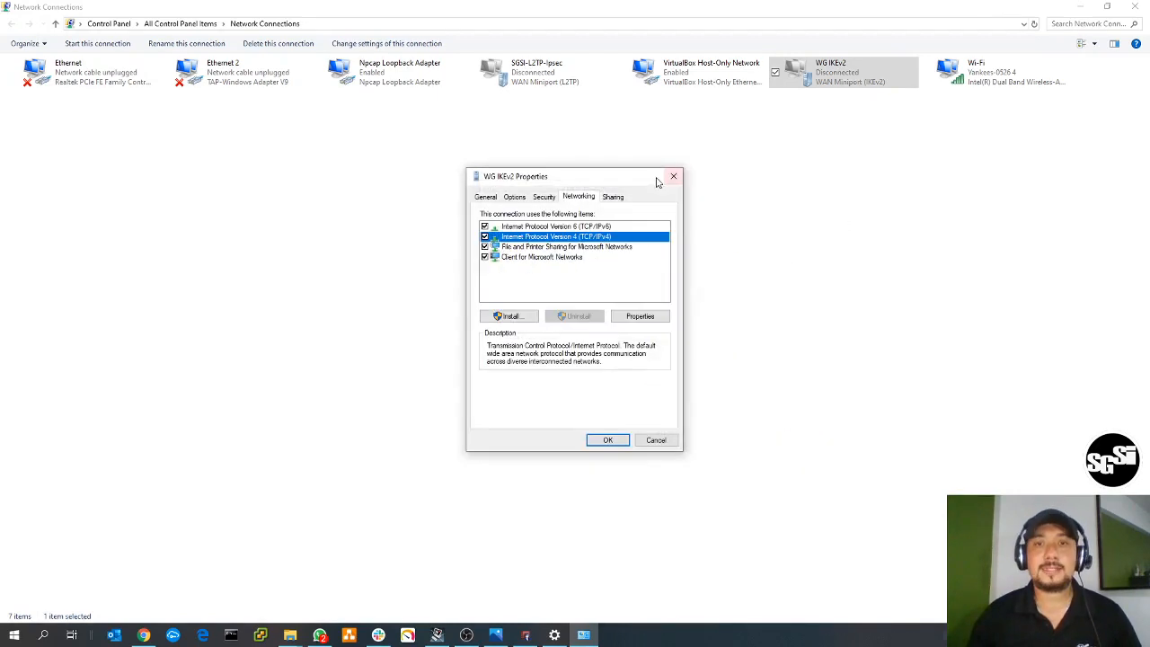
pyautogui.click(673, 176)
# - Switch to the Photos window with Capture.PNG and enlarge the VPN Feature Comparison table for reading
pyautogui.click(495, 635)
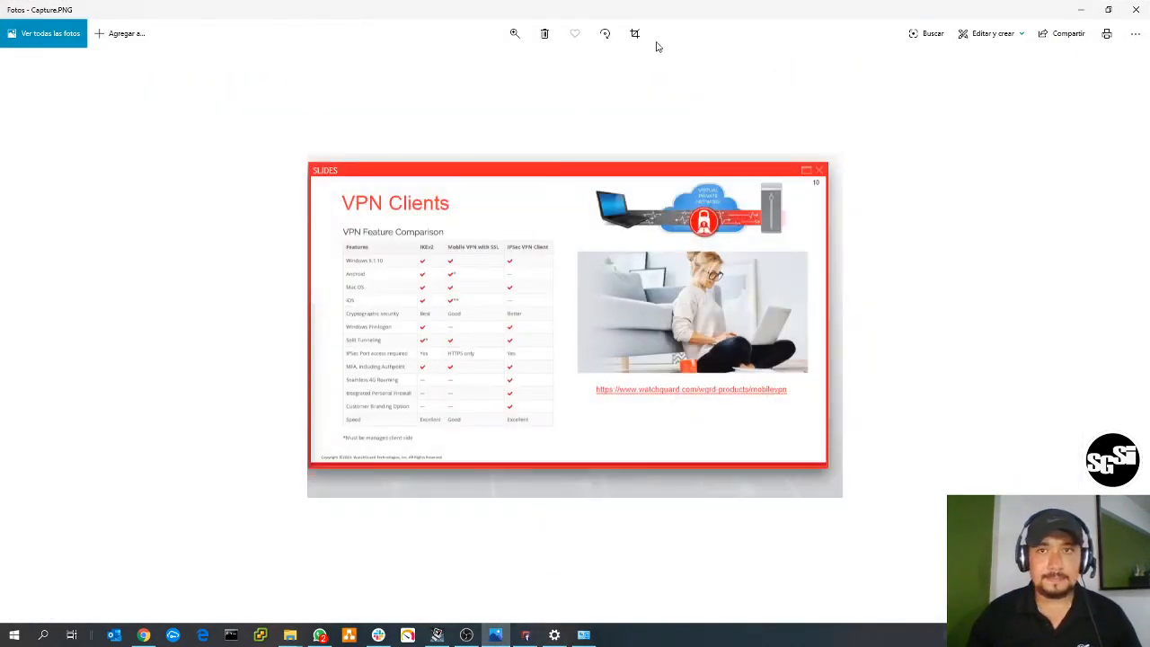
pyautogui.click(514, 33)
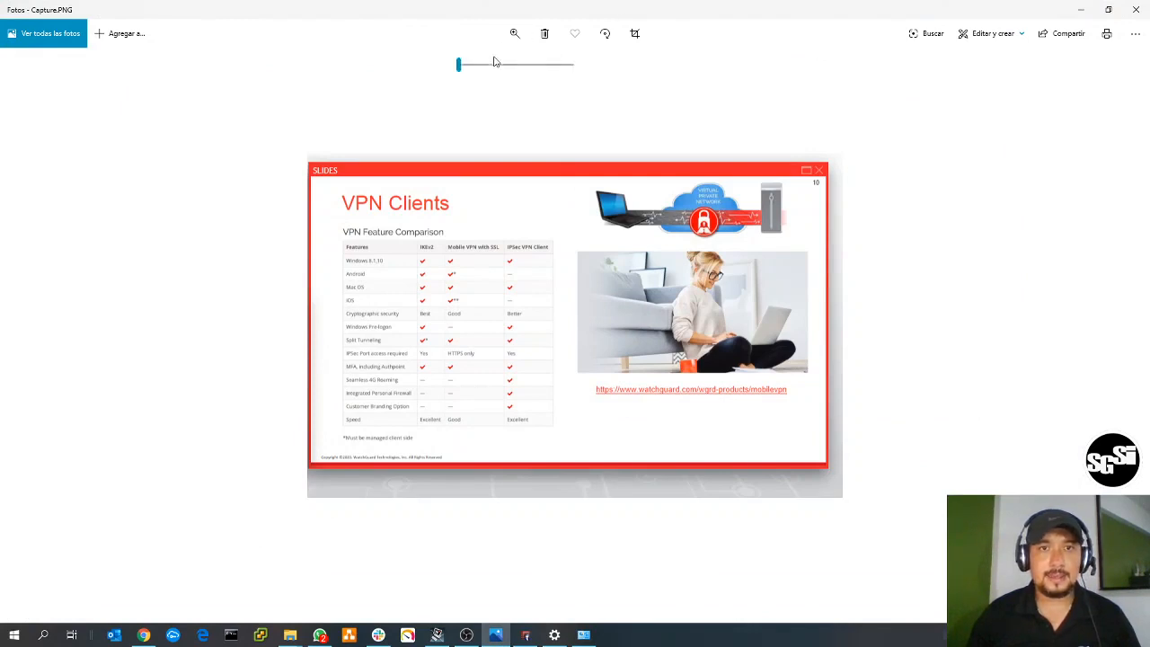
pyautogui.moveTo(459, 64); pyautogui.dragTo(485, 73)
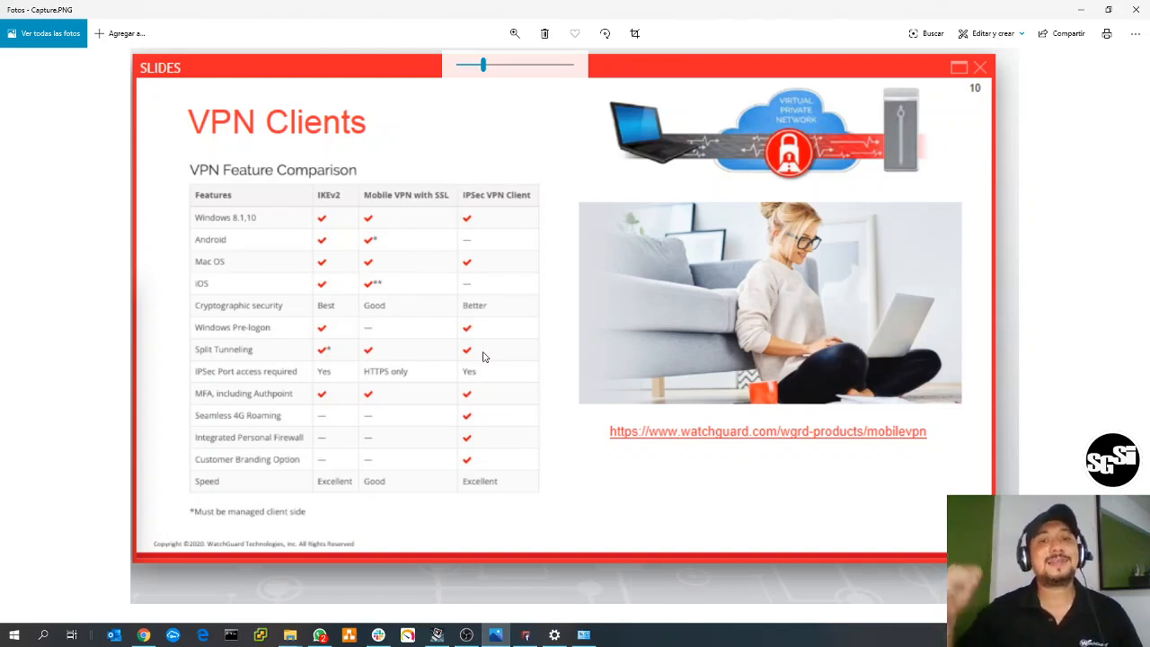
# - Switch to Fireware Policy Manager and start the setup wizard for Mobile VPN with SSL
pyautogui.click(525, 635)
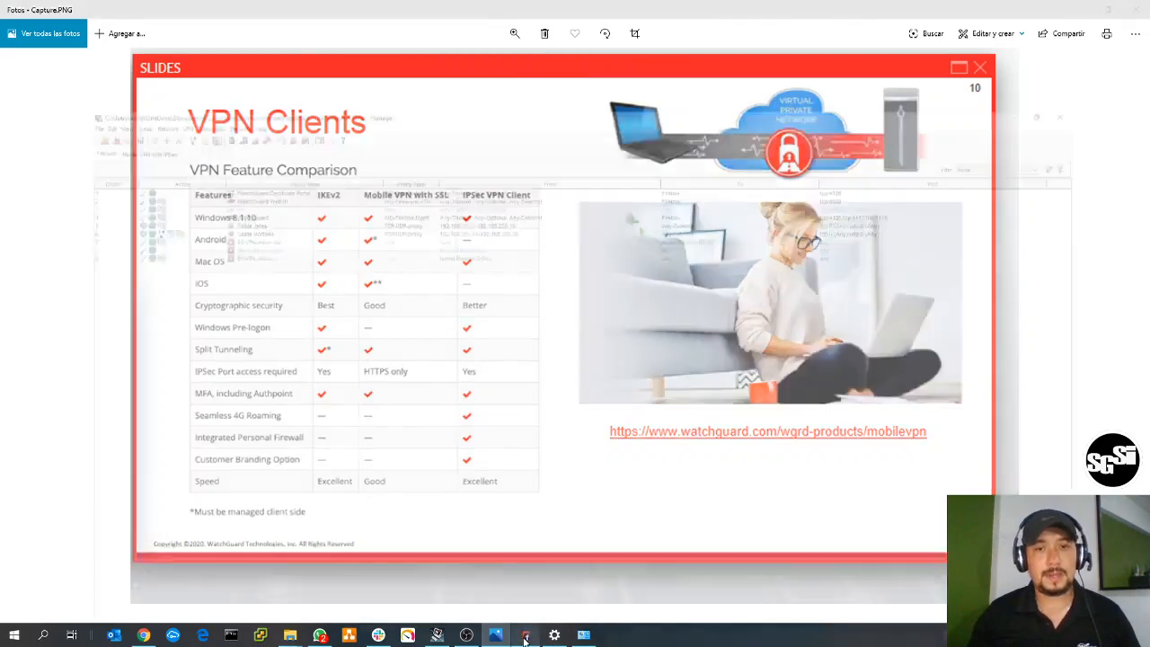
pyautogui.click(111, 20)
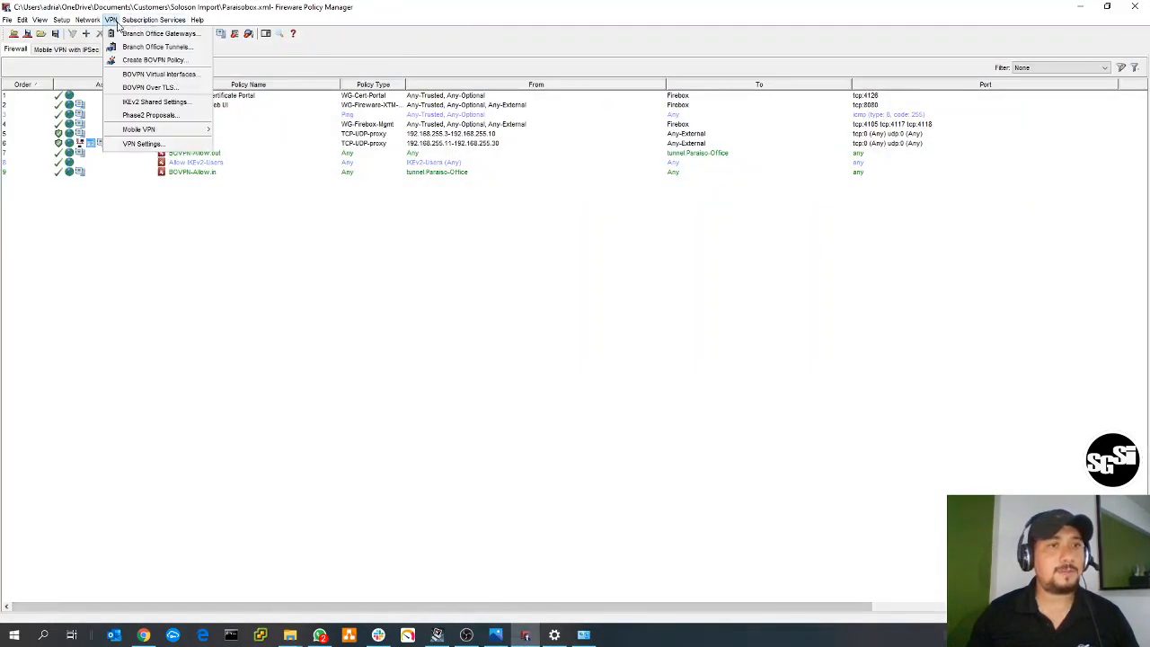
pyautogui.moveTo(153, 129)
pyautogui.click(256, 162)
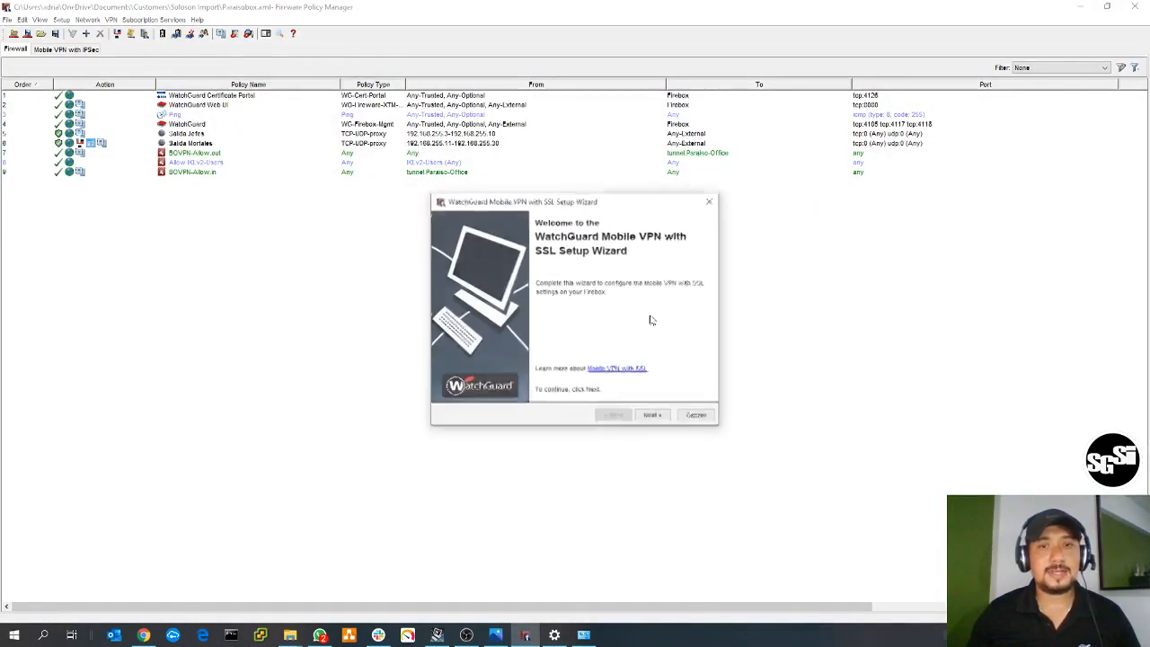
# - Set the primary server address for SSL VPN client connections to 65.65.65.65 and continue the wizard
pyautogui.click(653, 416)
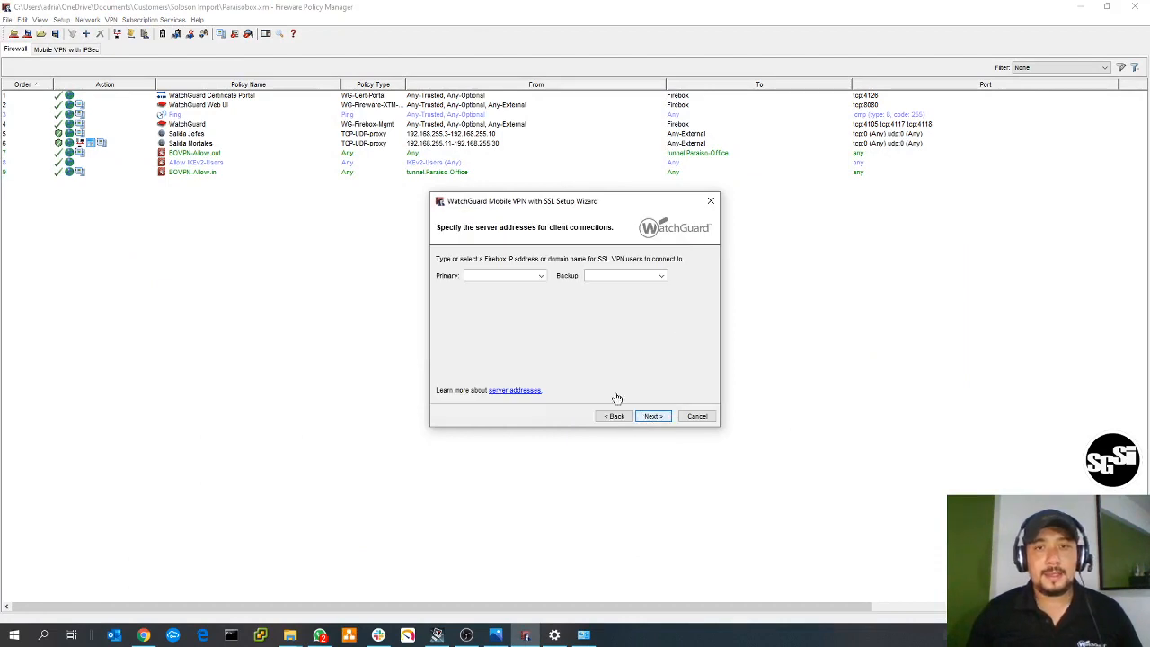
pyautogui.click(510, 273)
pyautogui.write('65.65.')
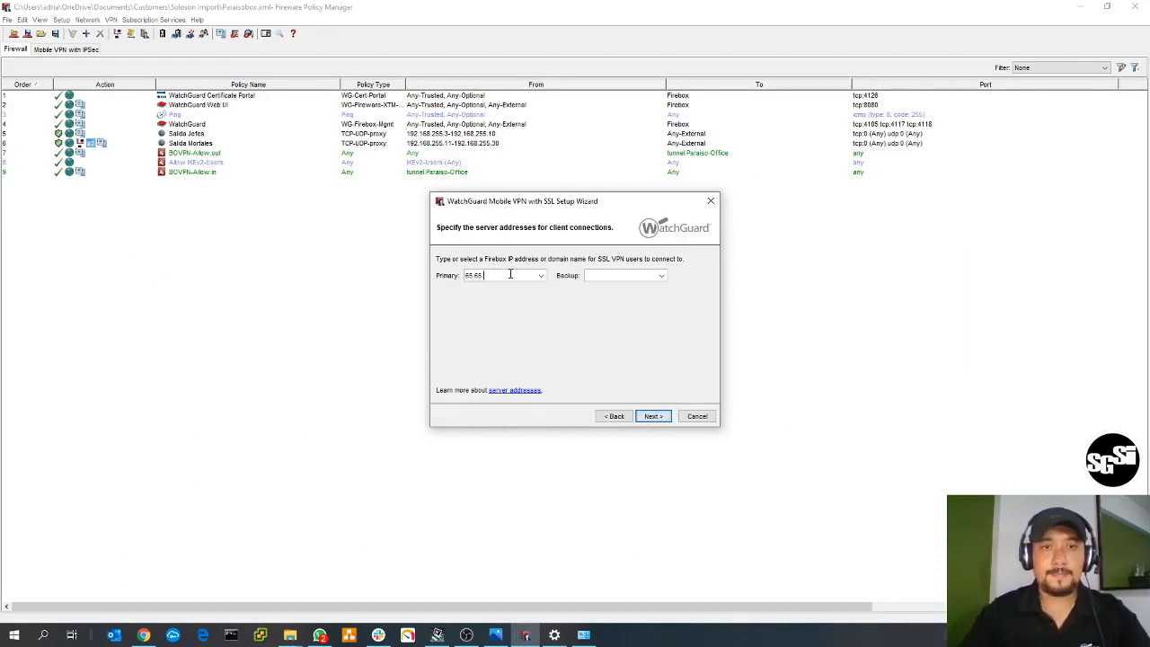
pyautogui.write('65.65')
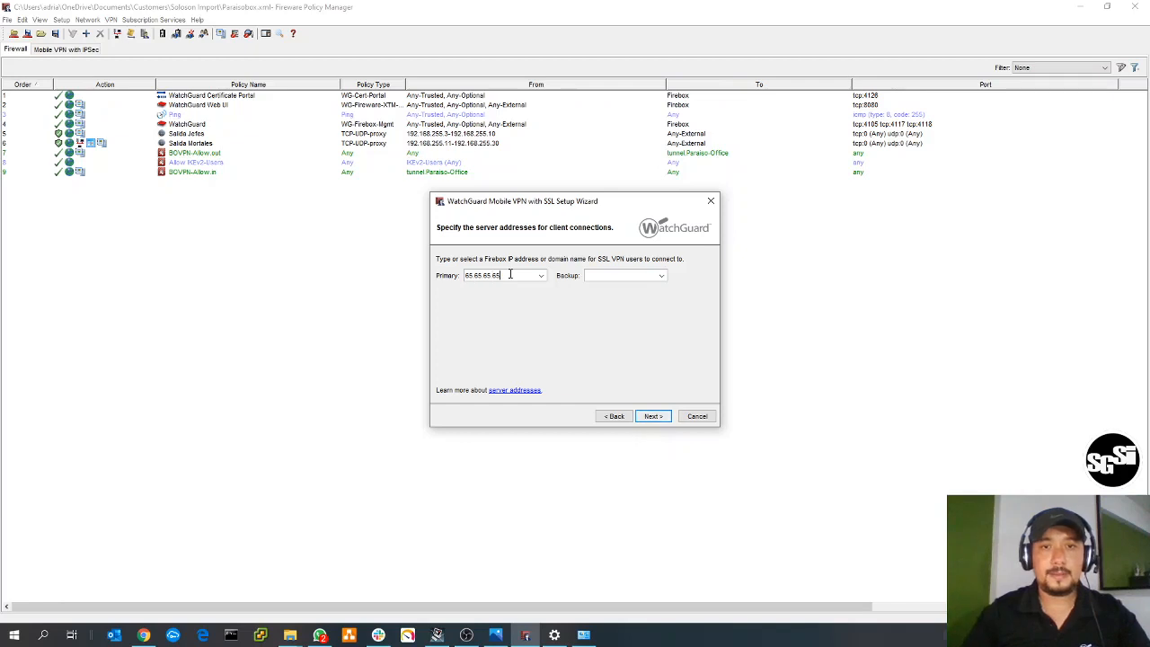
pyautogui.click(666, 419)
# - Enable Firebox-DB as the user authentication server for Mobile VPN with SSL and continue
pyautogui.click(550, 331)
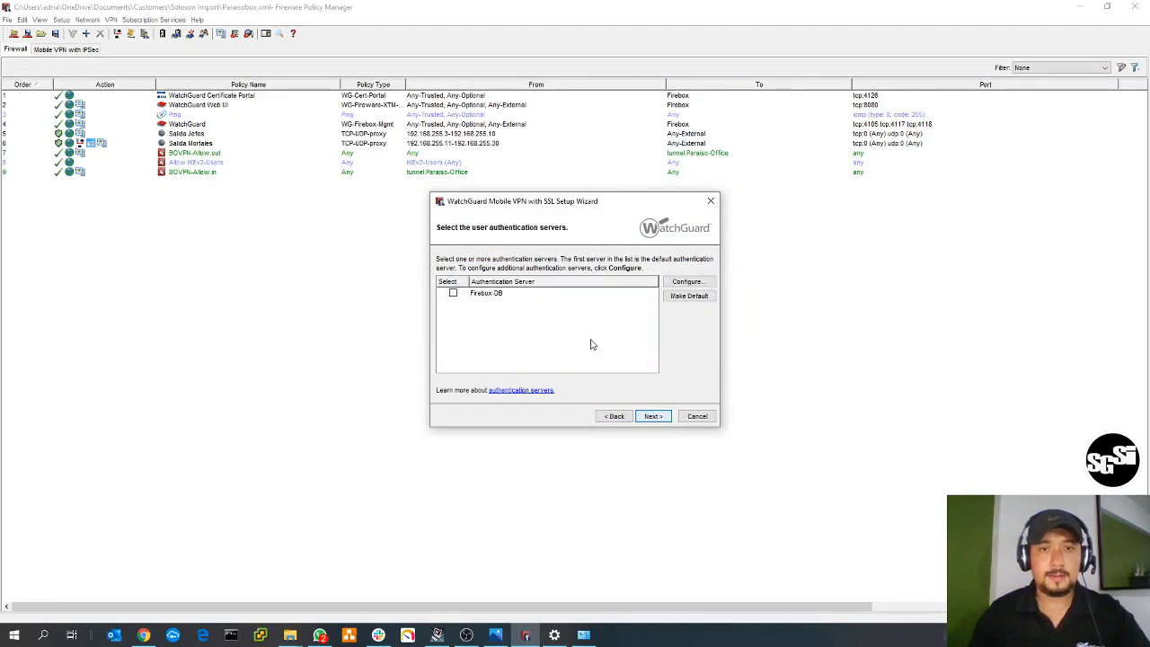
pyautogui.click(482, 300)
pyautogui.click(453, 293)
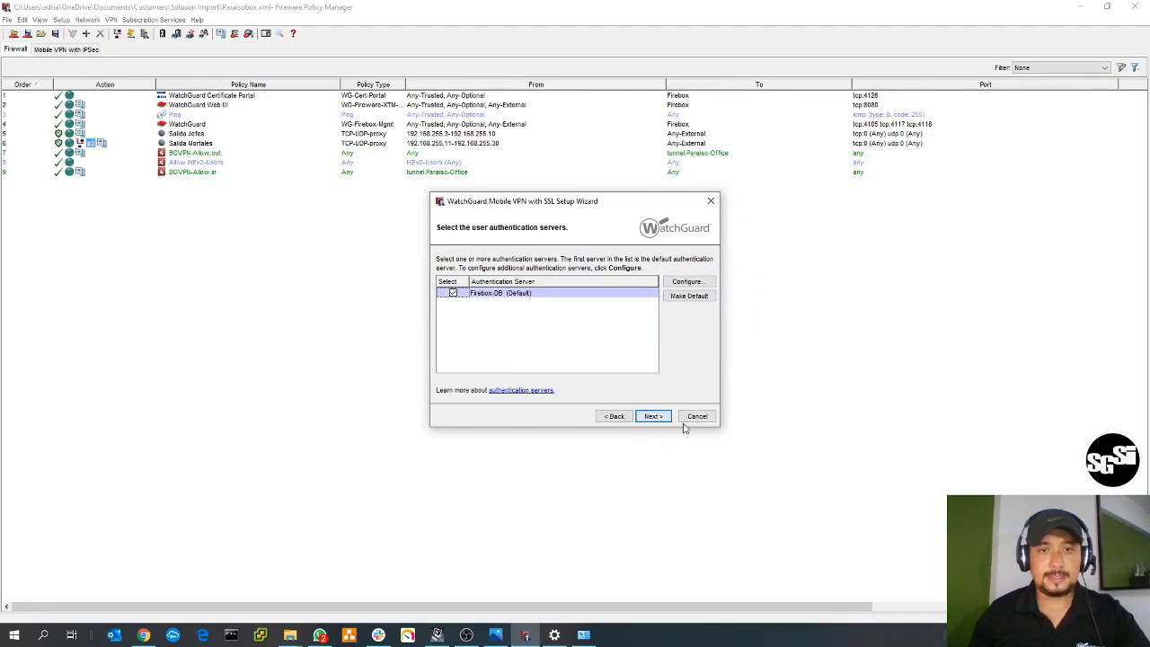
pyautogui.click(653, 416)
# - Select the Firebox-DB user's row in the users and groups list and finish the Mobile VPN with SSL wizard
pyautogui.click(444, 309)
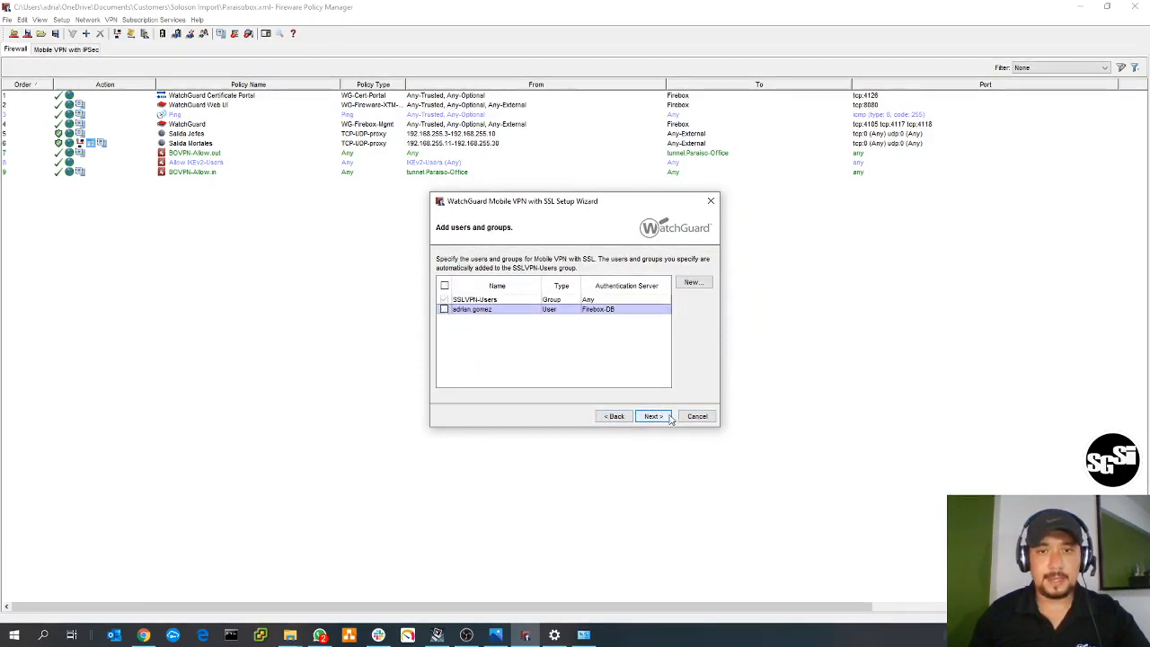
pyautogui.click(665, 417)
pyautogui.click(663, 417)
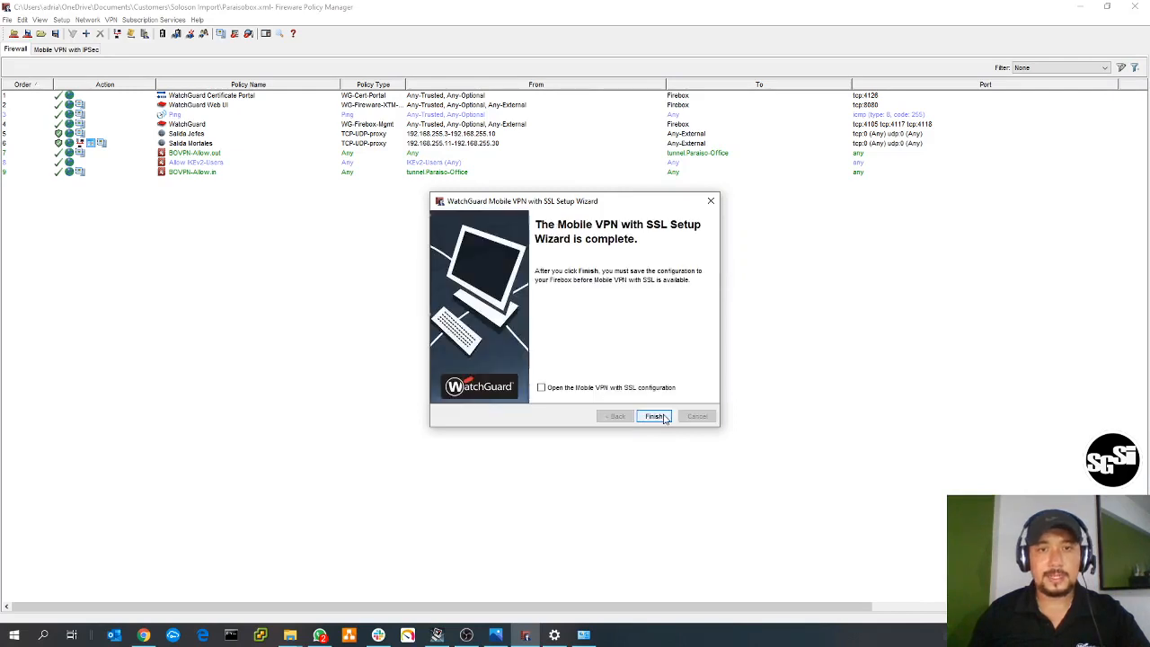
pyautogui.click(653, 416)
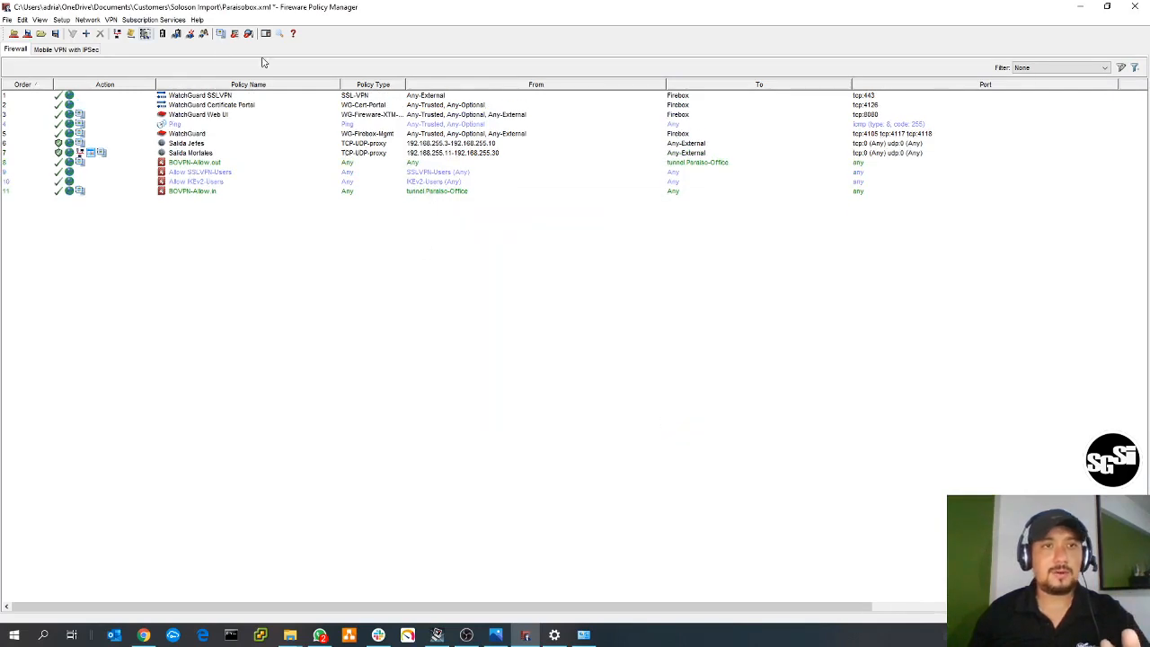
# - Review the general Mobile VPN with SSL configuration, including forced client traffic through the tunnel, and return to the VPN Feature Comparison image
pyautogui.click(111, 19)
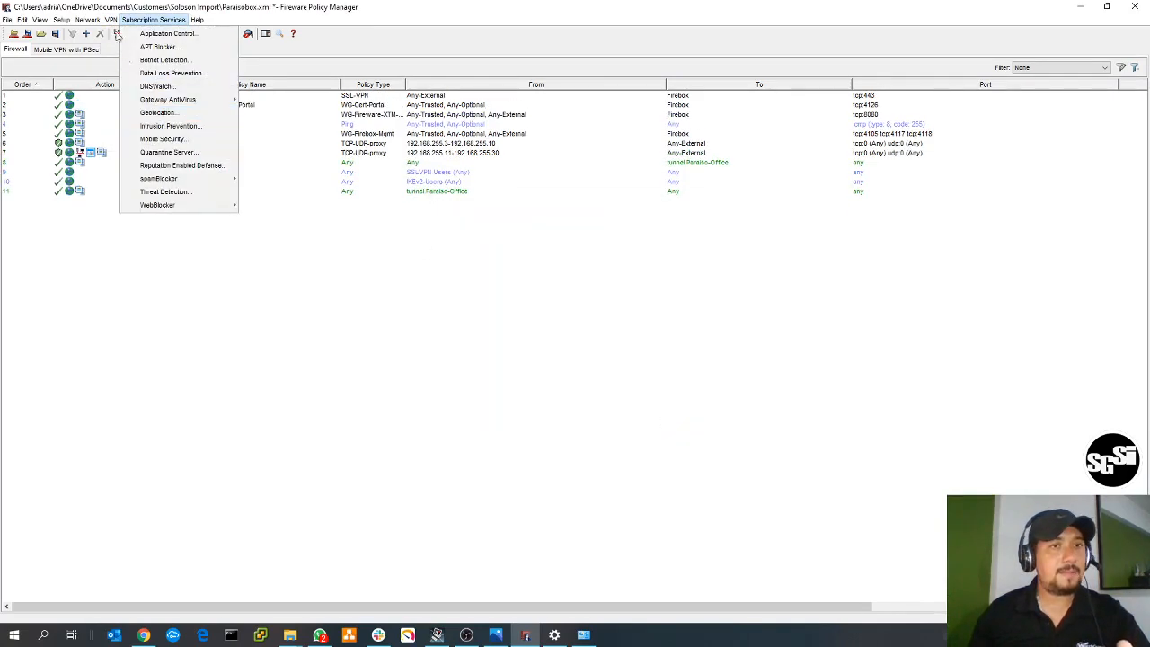
pyautogui.moveTo(205, 129)
pyautogui.click(229, 158)
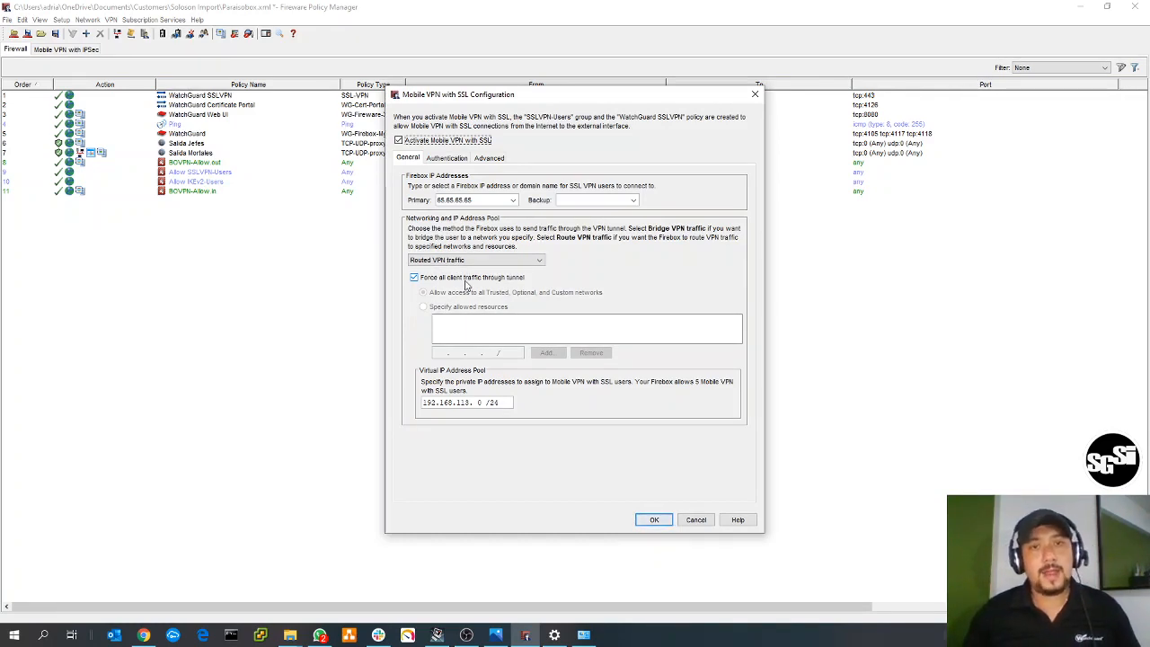
pyautogui.click(756, 95)
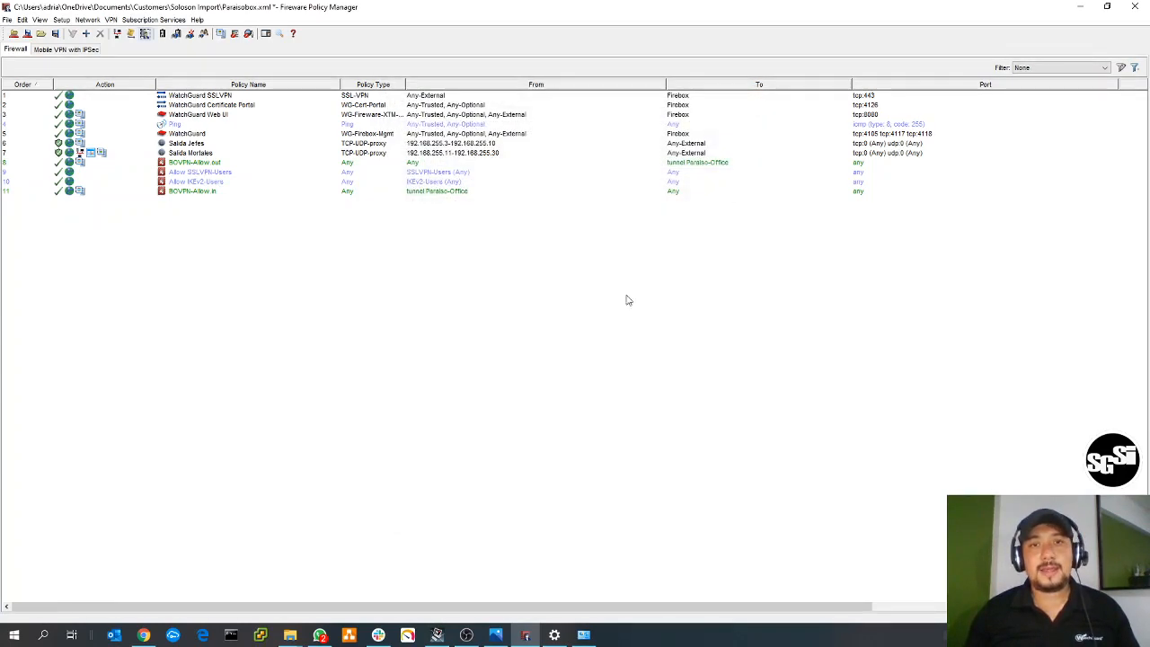
pyautogui.click(1085, 12)
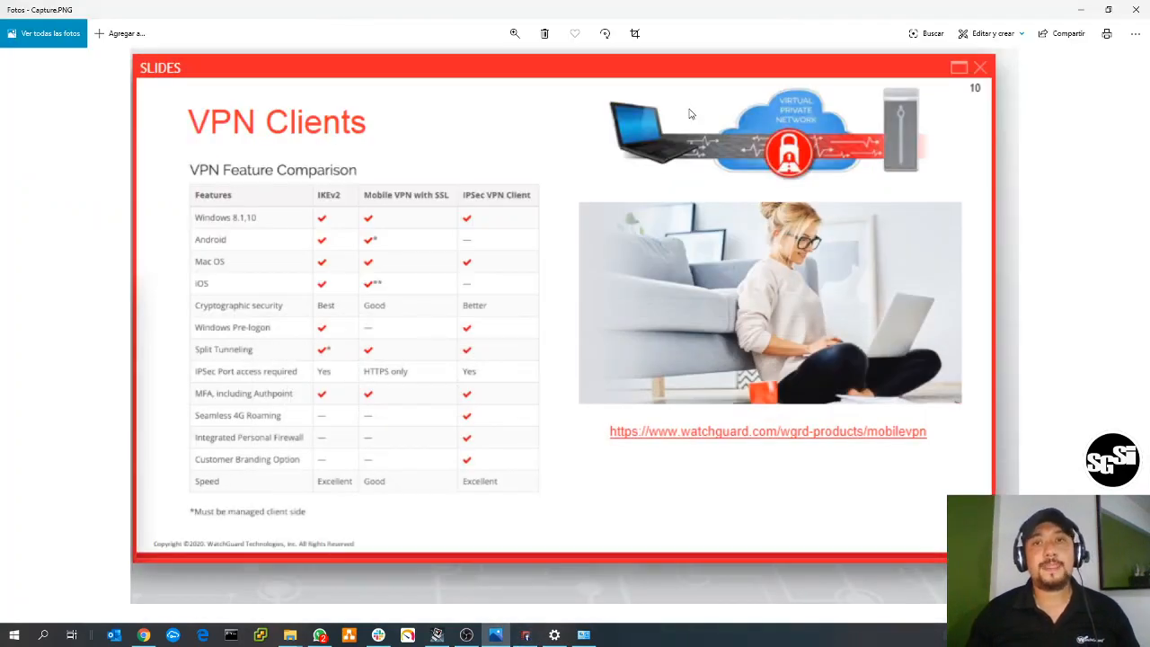